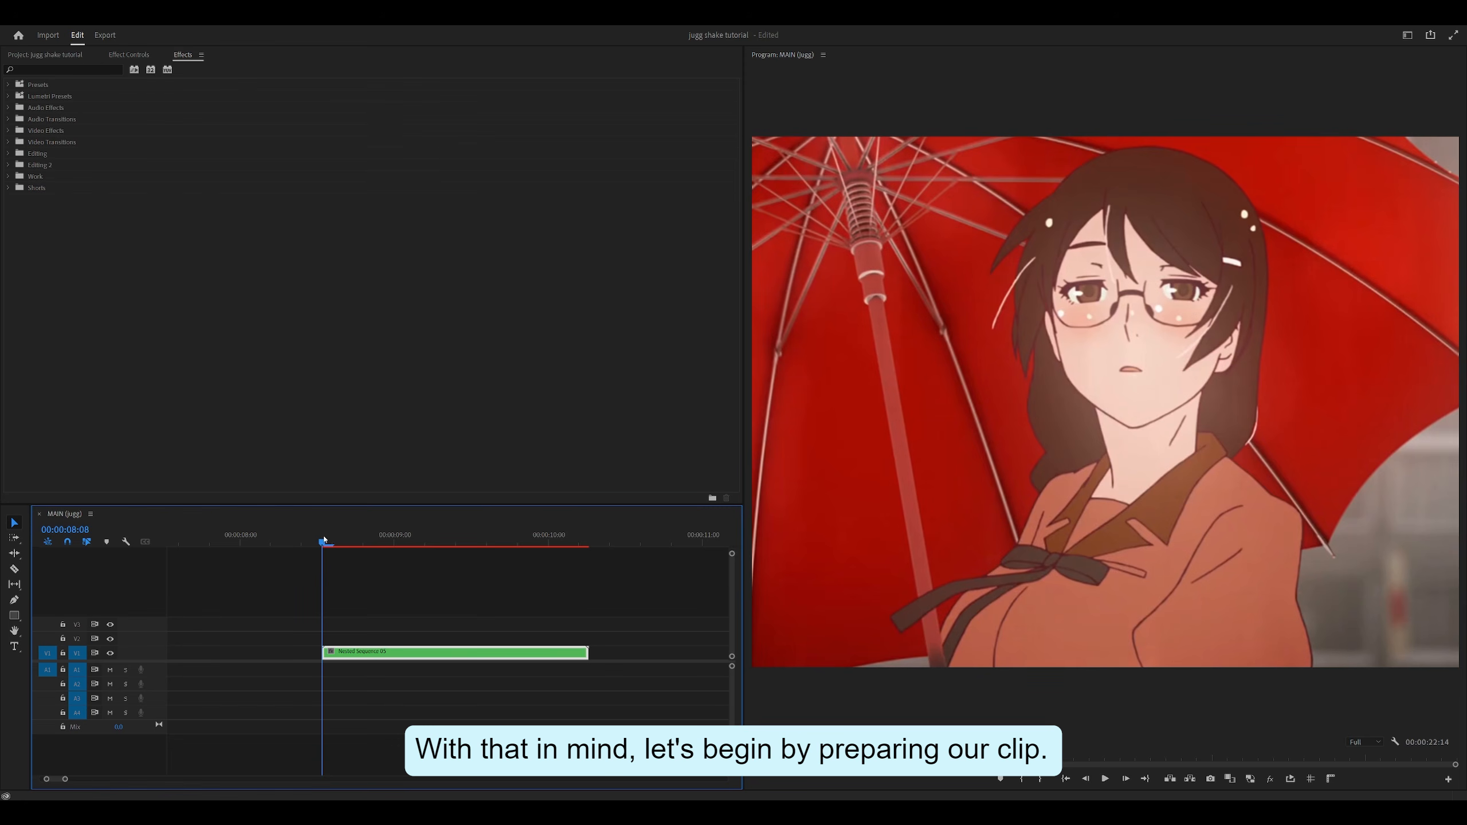
# Step: Play and scrub through the nested clip to review the motion in its first and second halves
pyautogui.press('space')
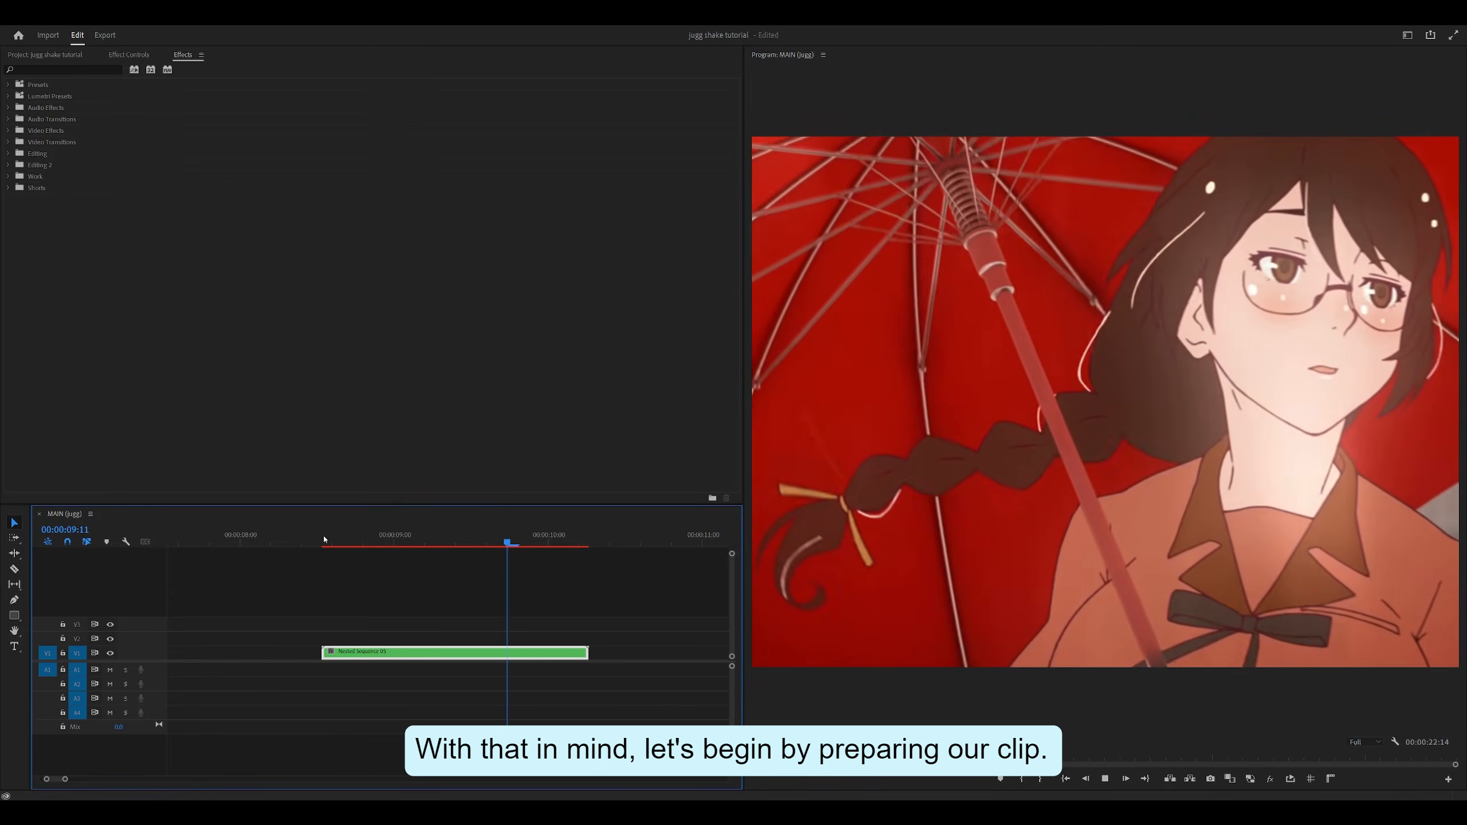
pyautogui.press('space')
pyautogui.press('space')
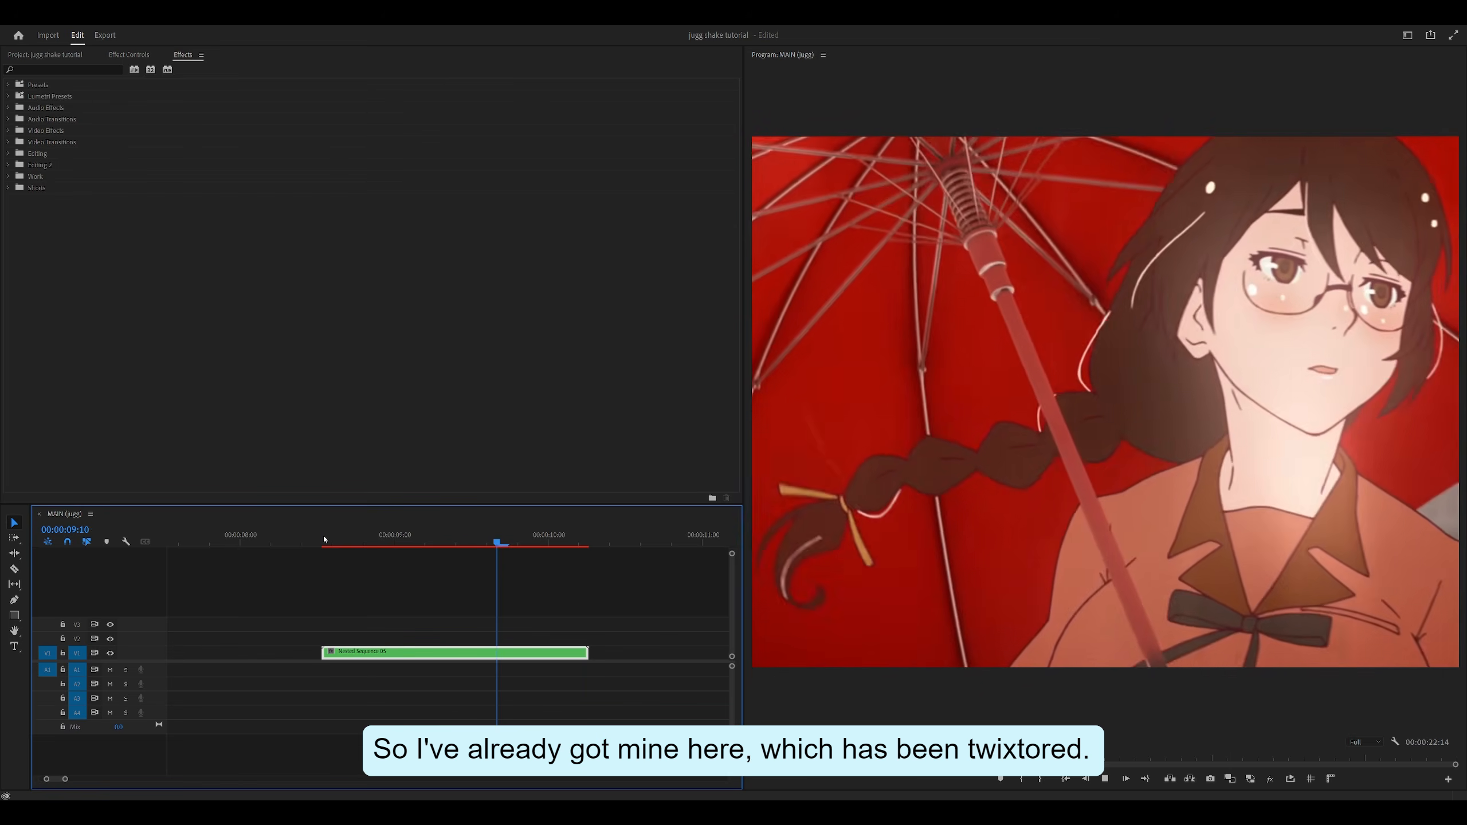
pyautogui.press('space')
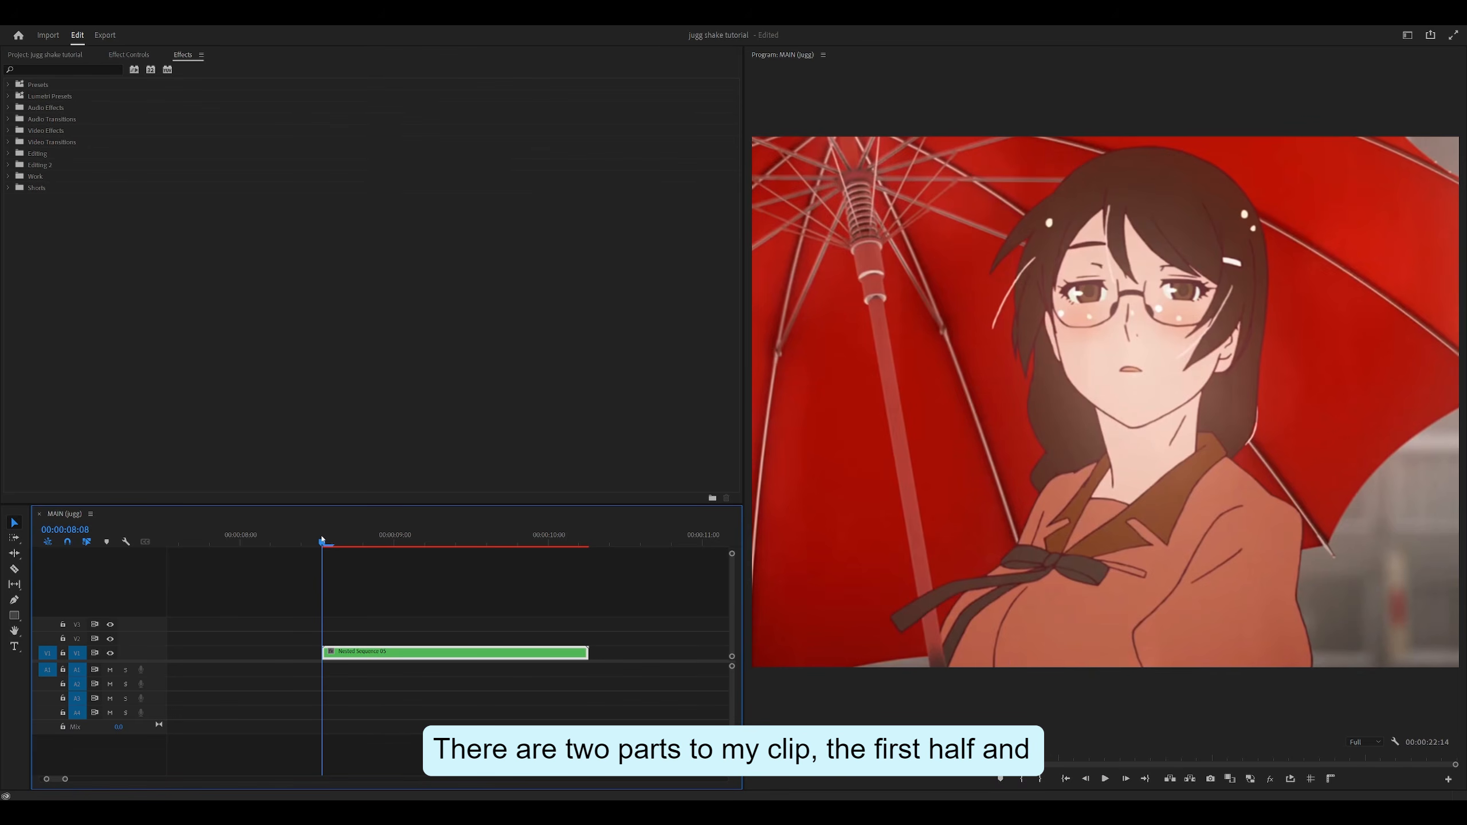
pyautogui.moveTo(322, 541); pyautogui.dragTo(429, 558)
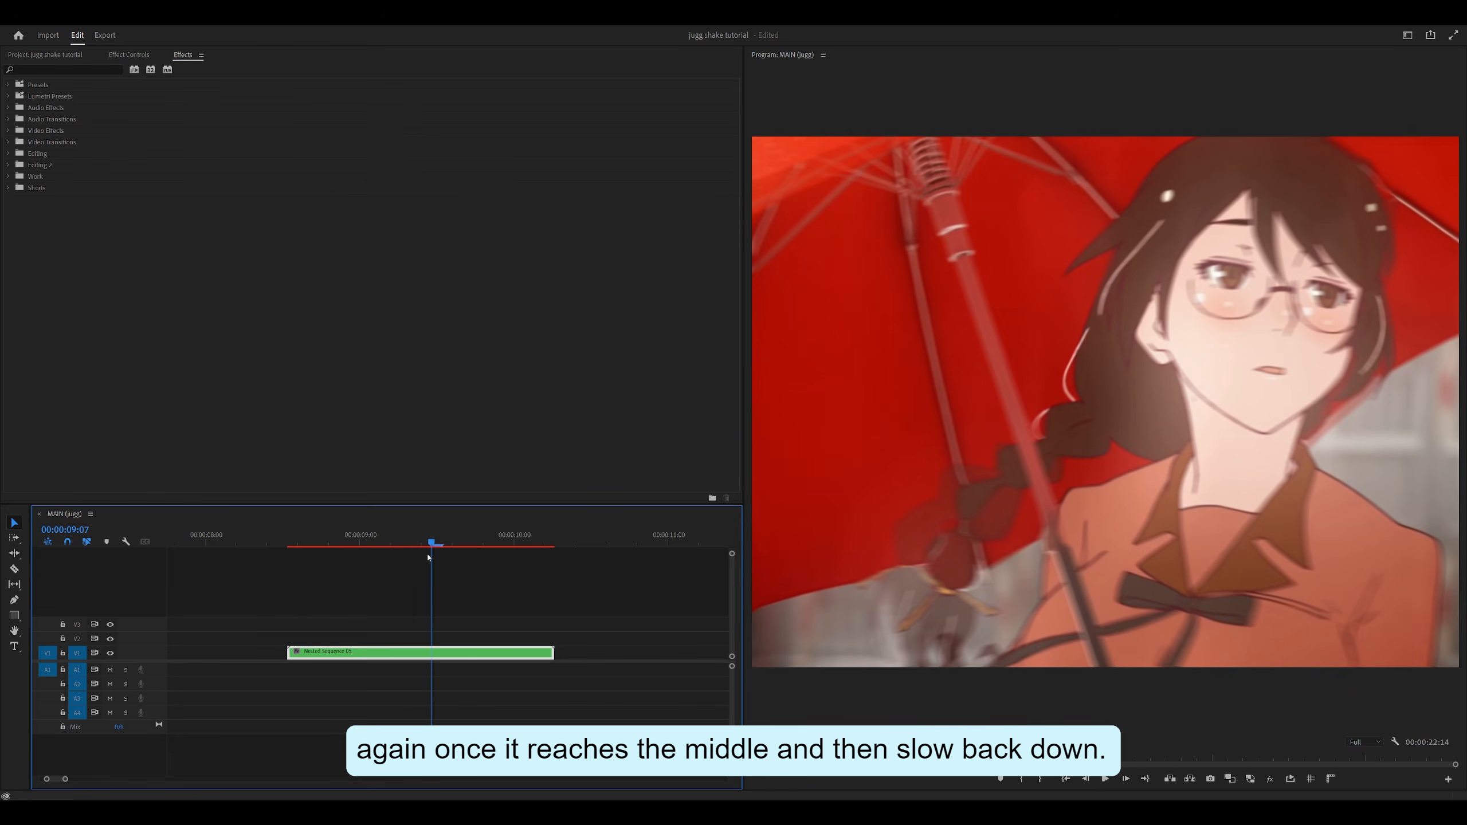
pyautogui.click(473, 541)
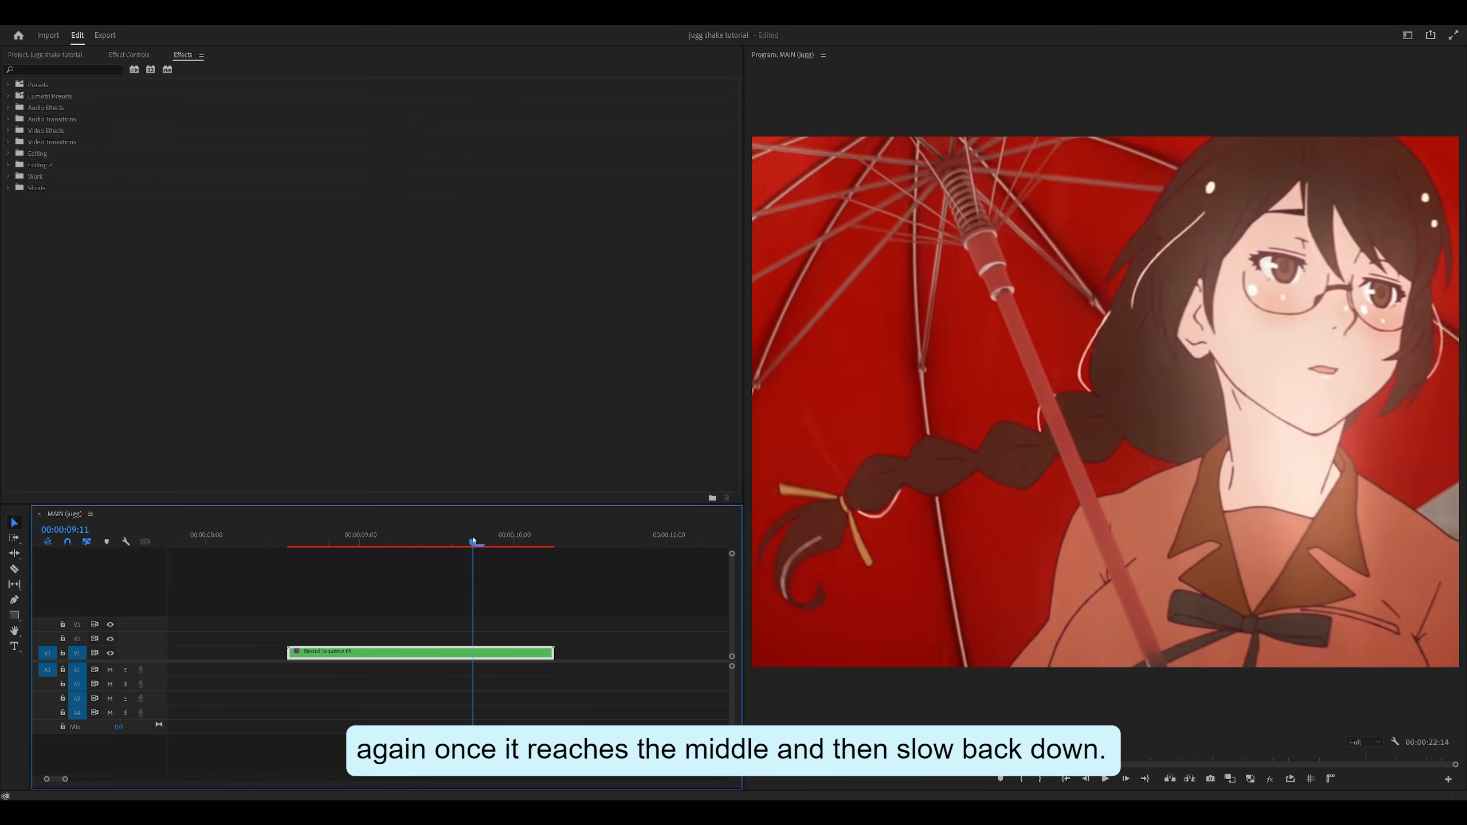
pyautogui.moveTo(472, 541); pyautogui.dragTo(297, 542)
# Step: Create a 1440 x 1080 adjustment layer with a 30.00 fps timebase and place it above the nested clip, matching the clip's duration
pyautogui.click(45, 55)
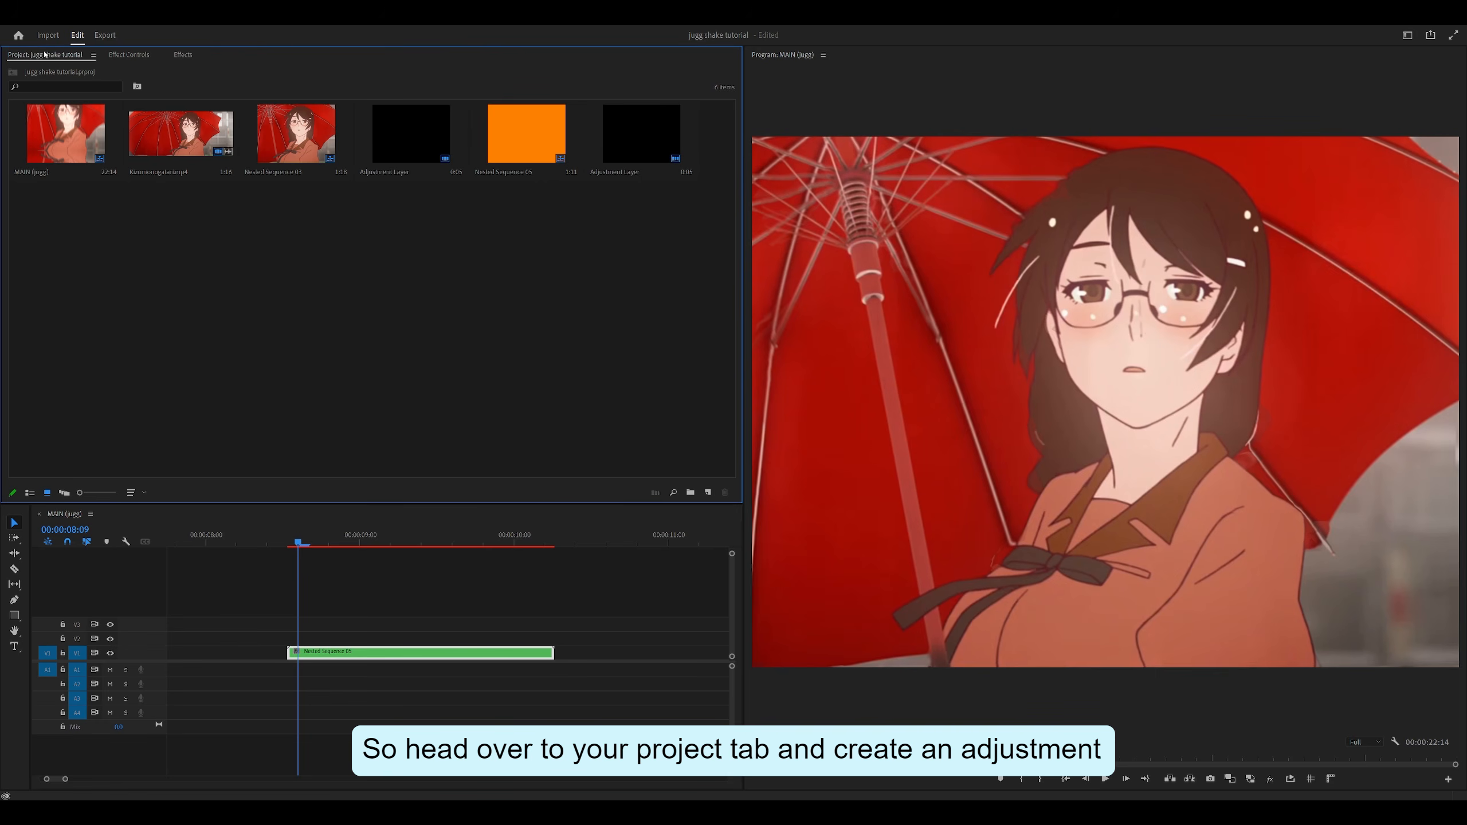
pyautogui.rightClick(376, 227)
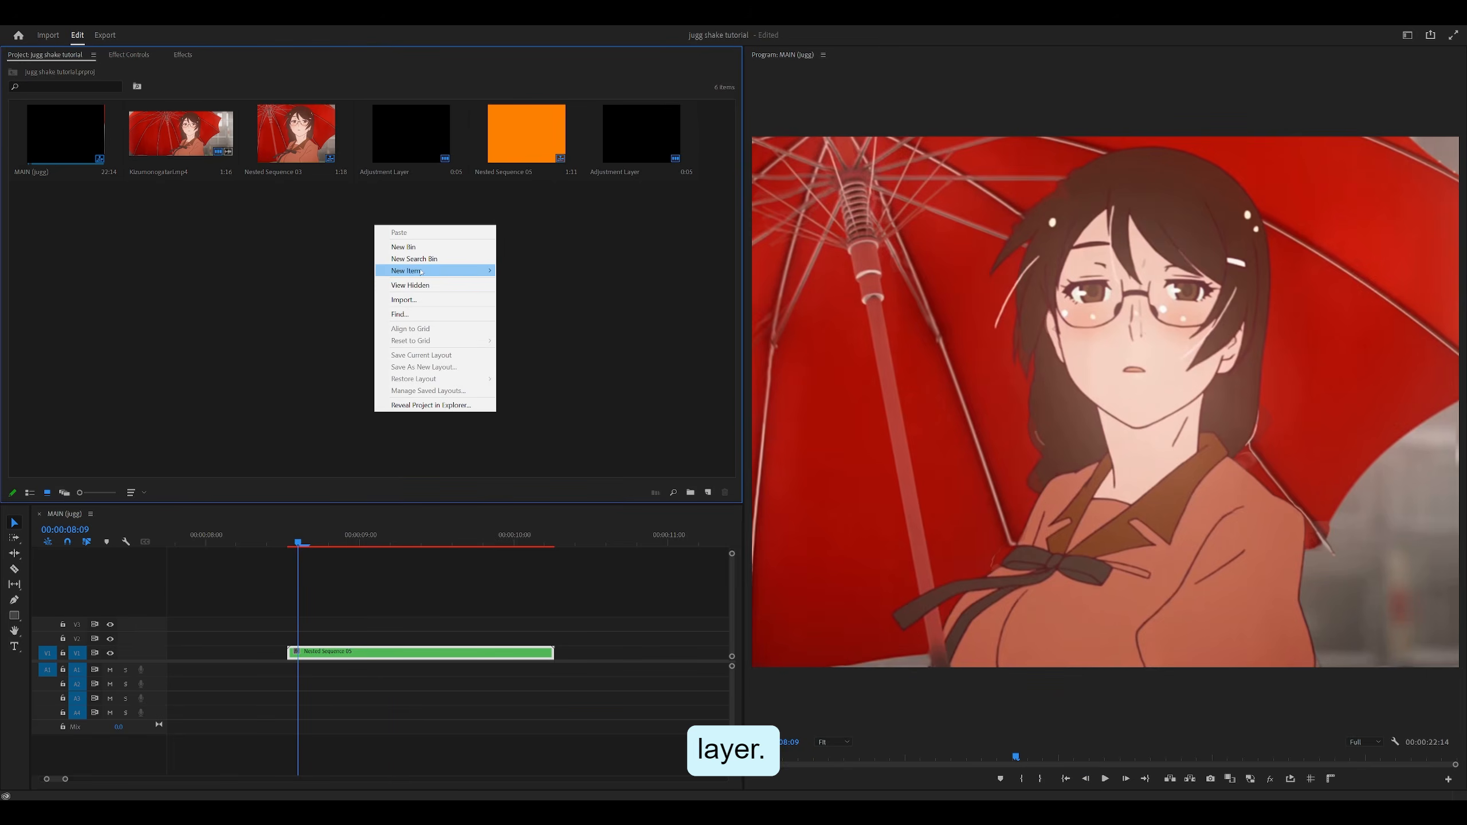
pyautogui.moveTo(421, 272)
pyautogui.click(536, 306)
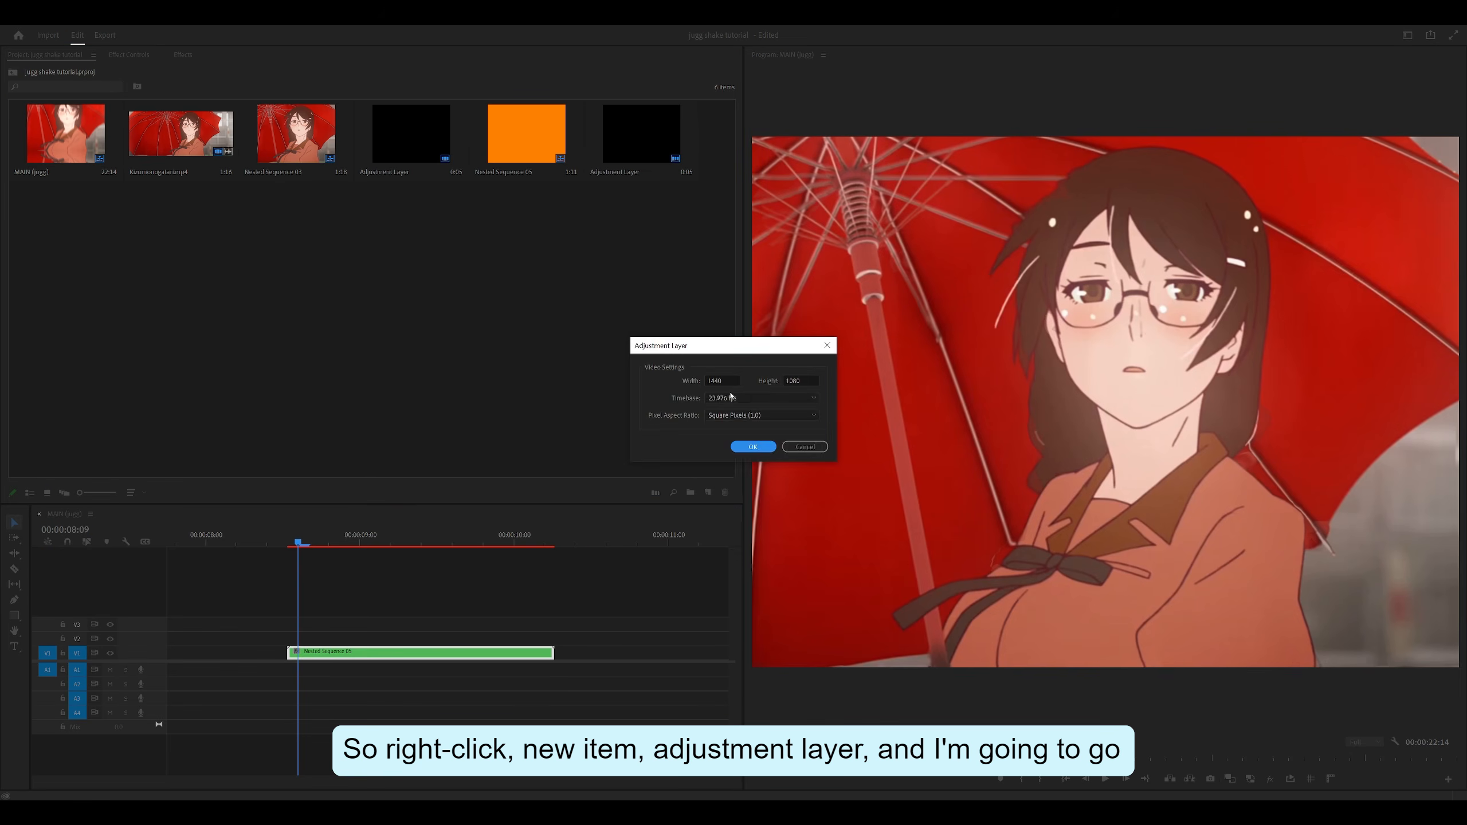
pyautogui.click(751, 398)
pyautogui.click(729, 474)
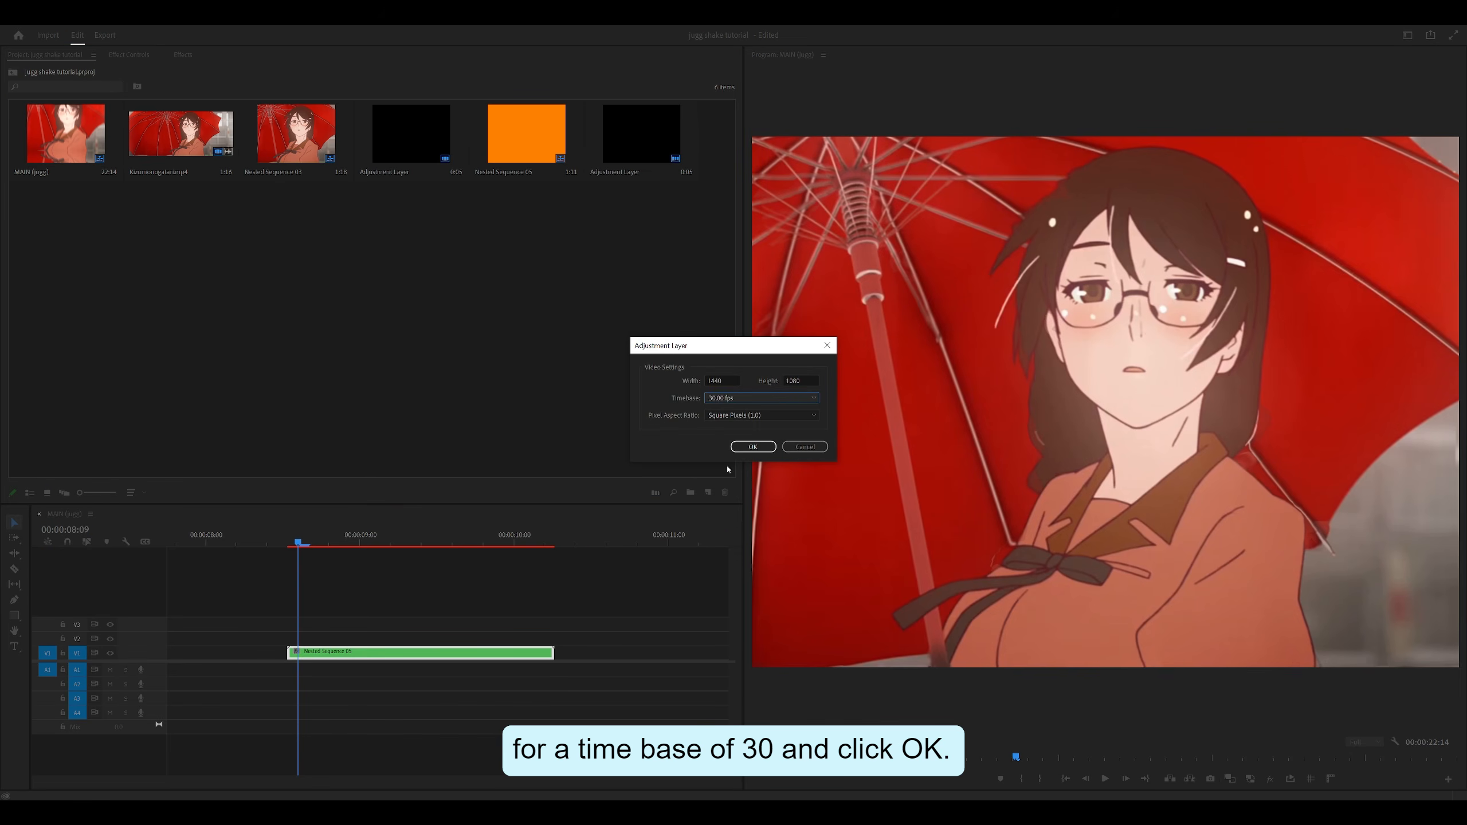
pyautogui.click(753, 446)
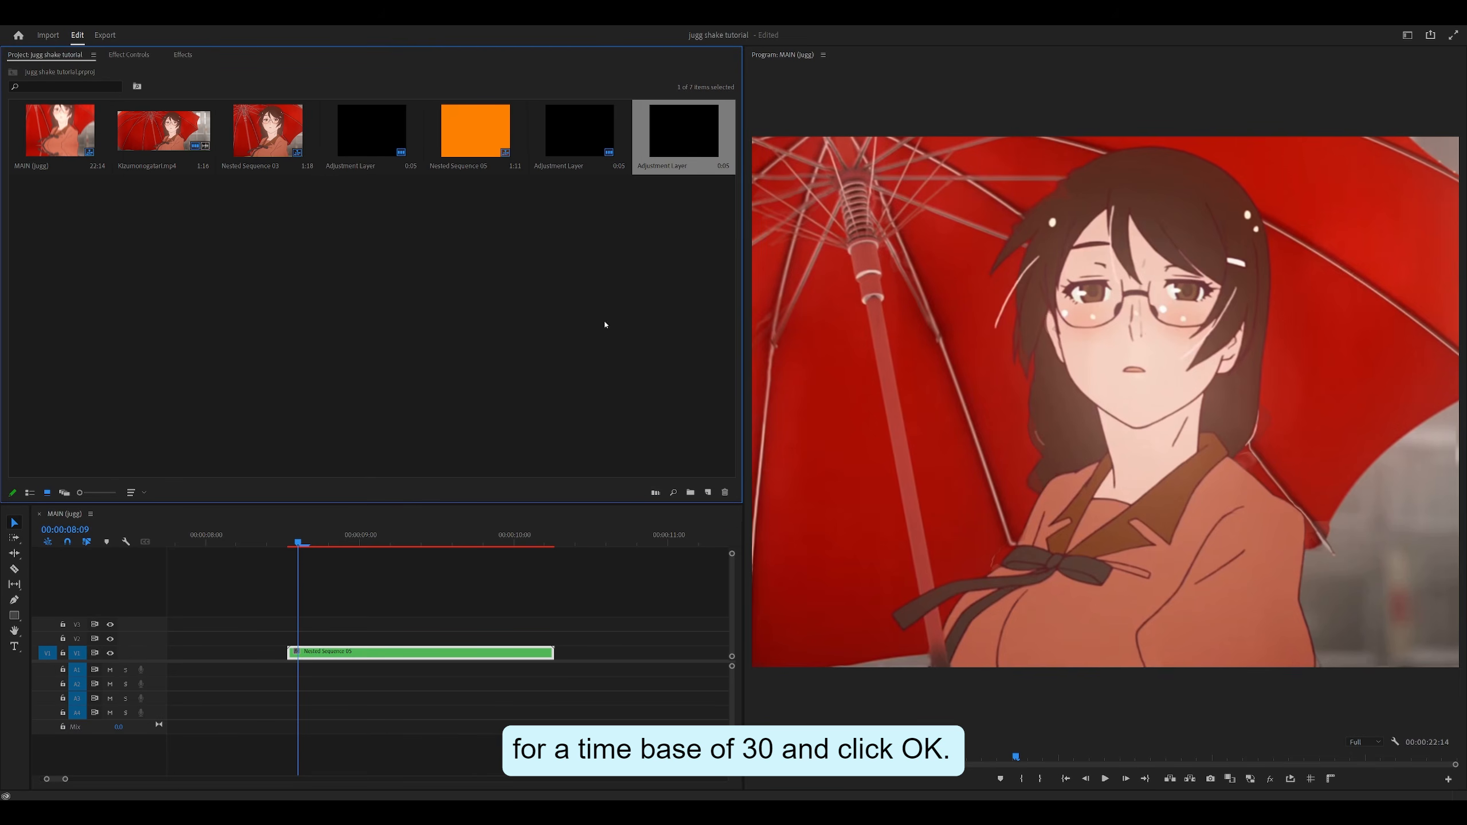
pyautogui.moveTo(539, 426); pyautogui.dragTo(553, 643)
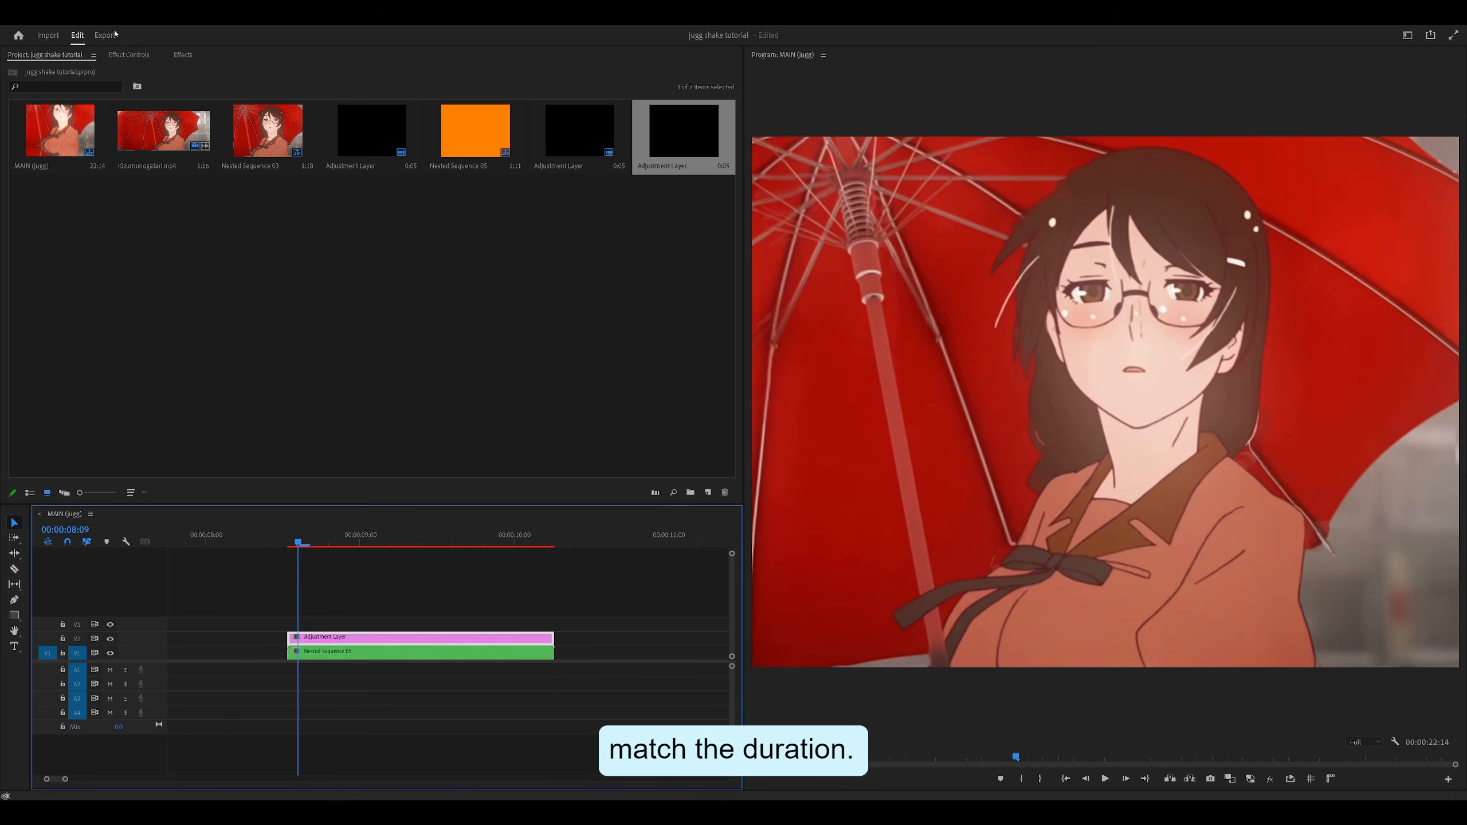
# Step: Find the S_Shake effect and apply it to the adjustment layer
pyautogui.click(170, 57)
pyautogui.click(51, 71)
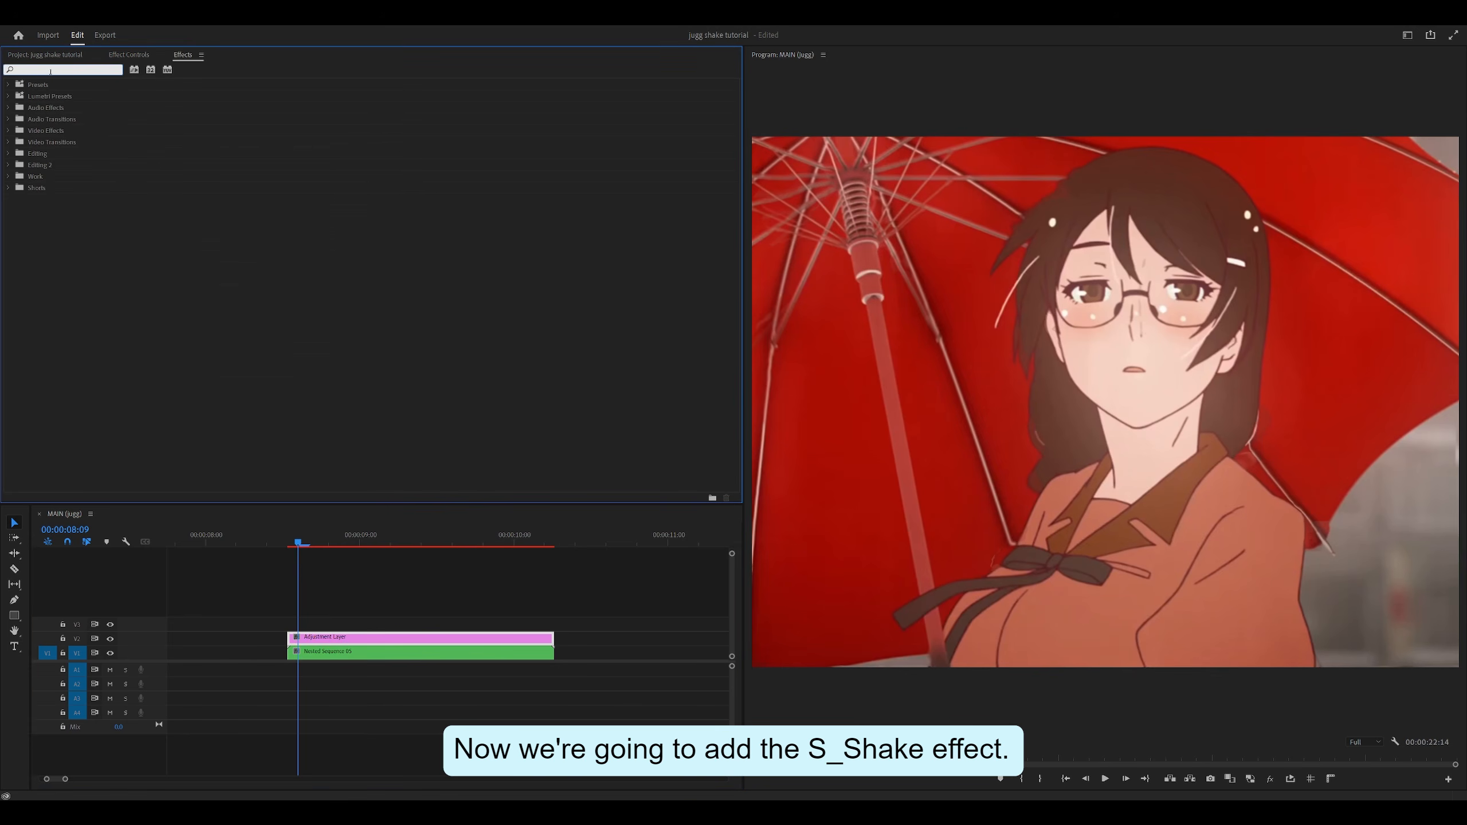
pyautogui.write('s_shake')
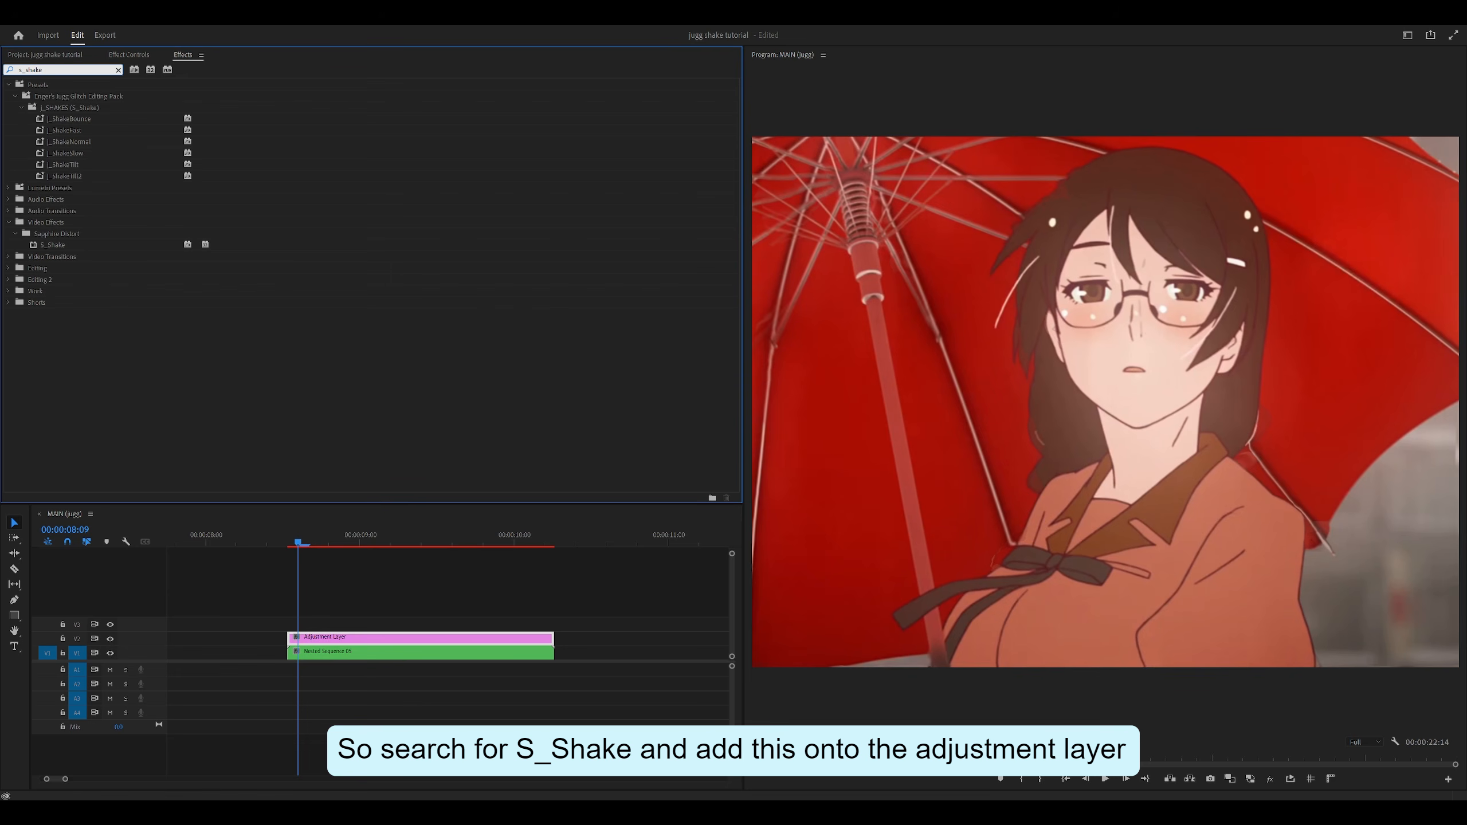
pyautogui.moveTo(55, 246); pyautogui.dragTo(369, 638)
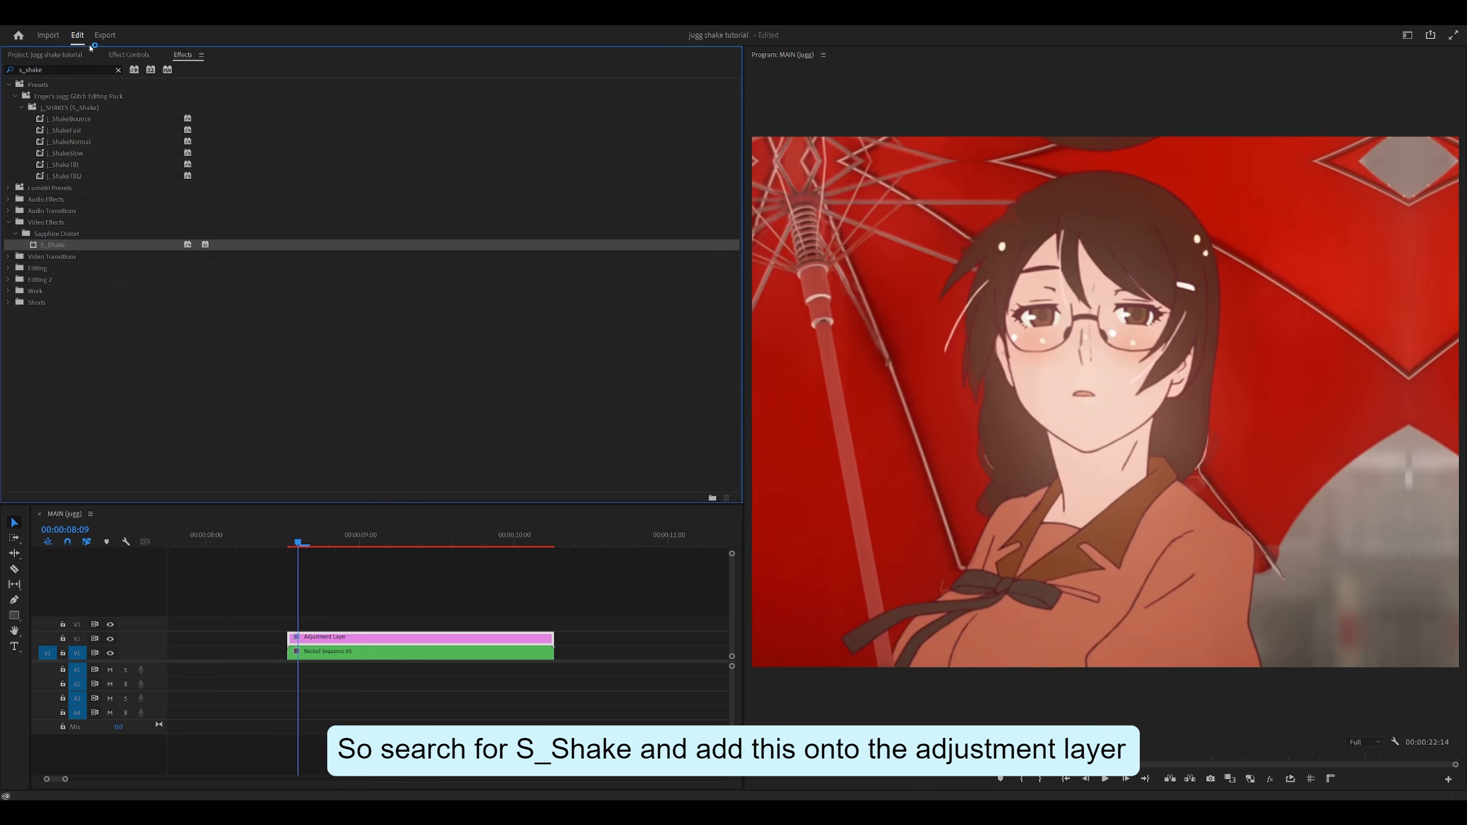
# Step: Enable keyframing for the S_Shake Amplitude at the start of the adjustment layer, with a value of 1.000
pyautogui.click(130, 56)
pyautogui.scroll(-5, 451, 263)
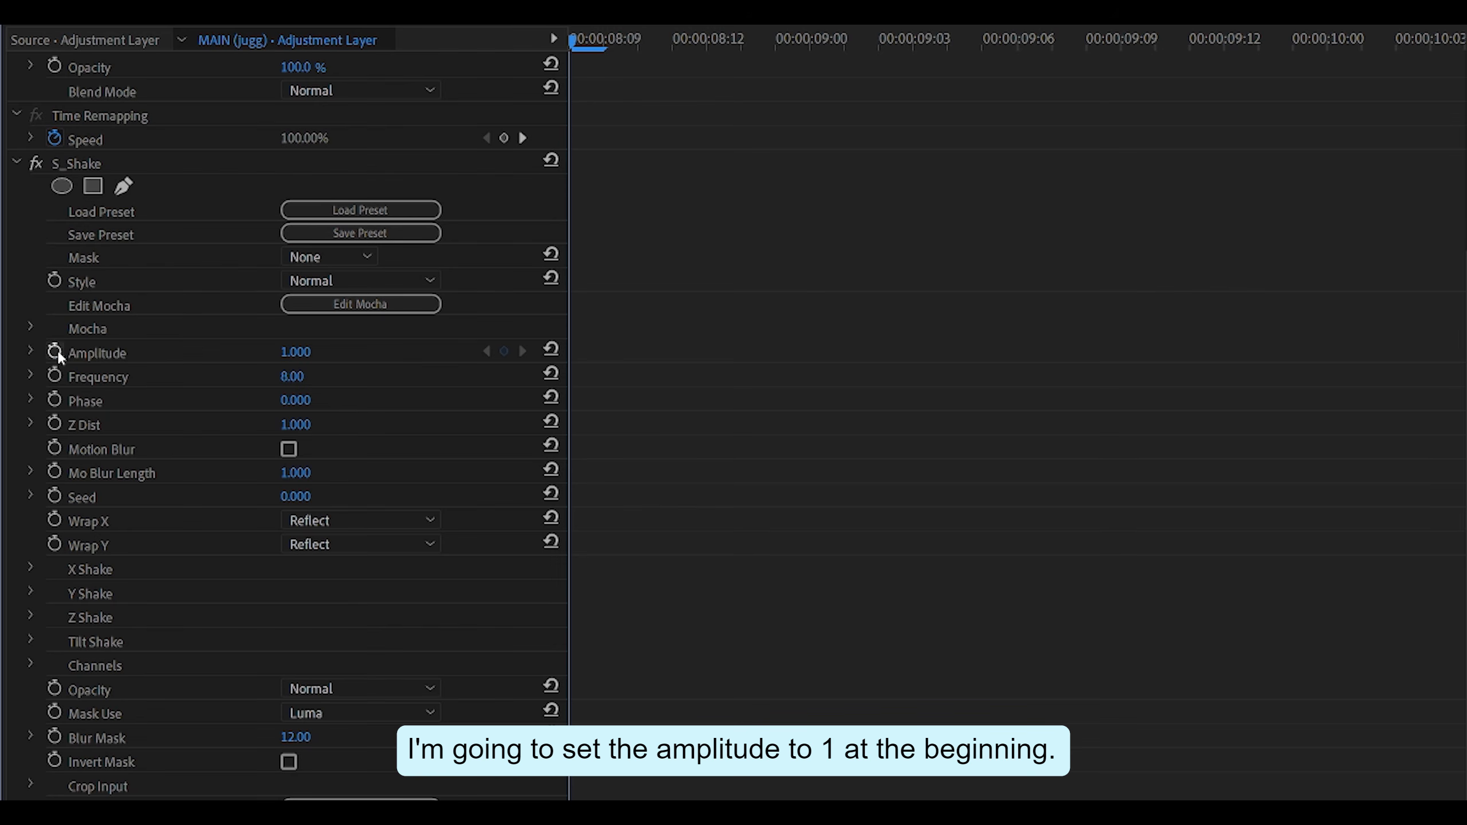
pyautogui.click(55, 351)
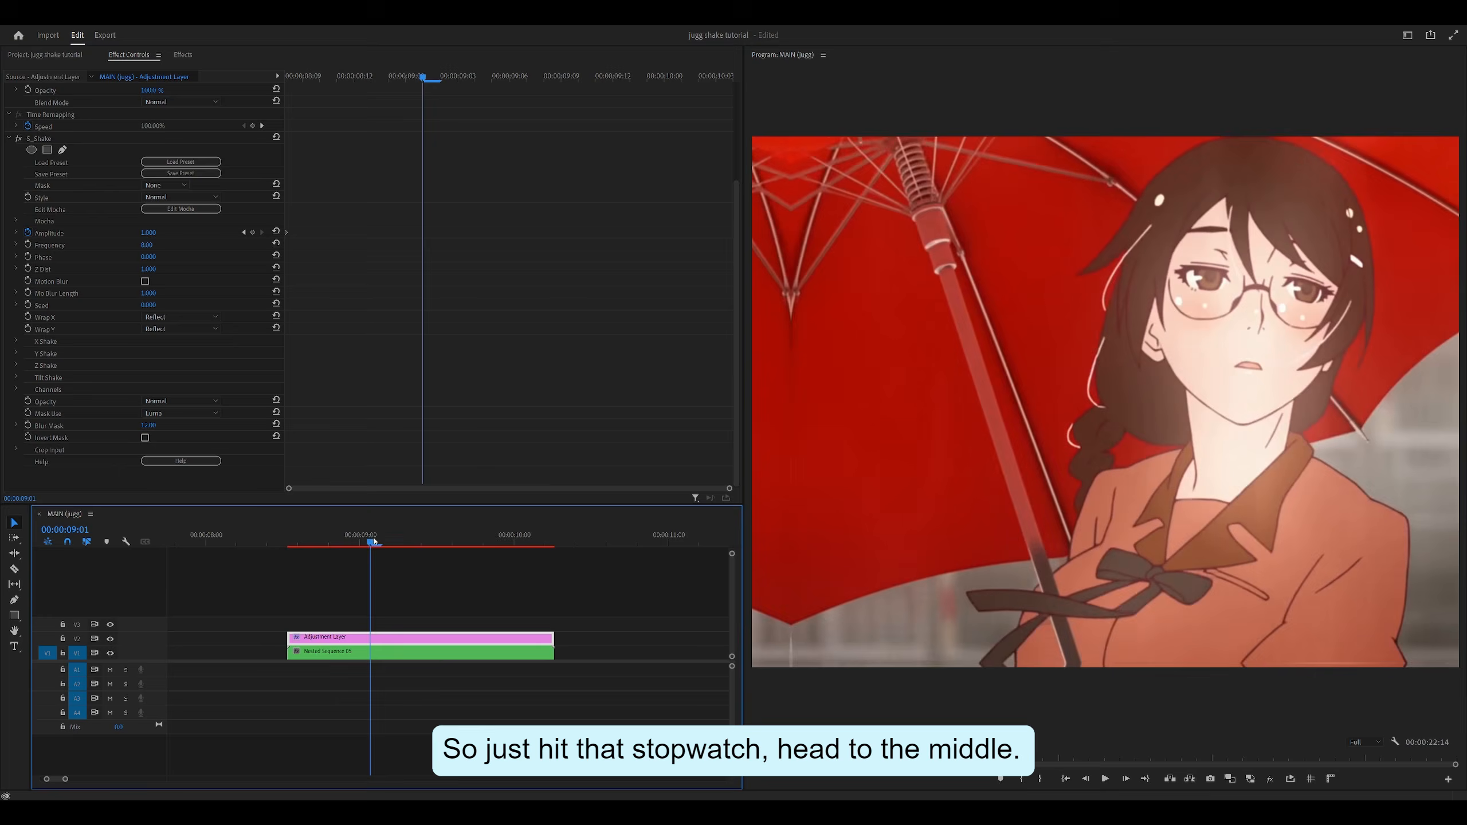
# Step: Add an S_Shake Amplitude keyframe of 0 at 00:00:09:06, just before the clip's second half
pyautogui.click(421, 540)
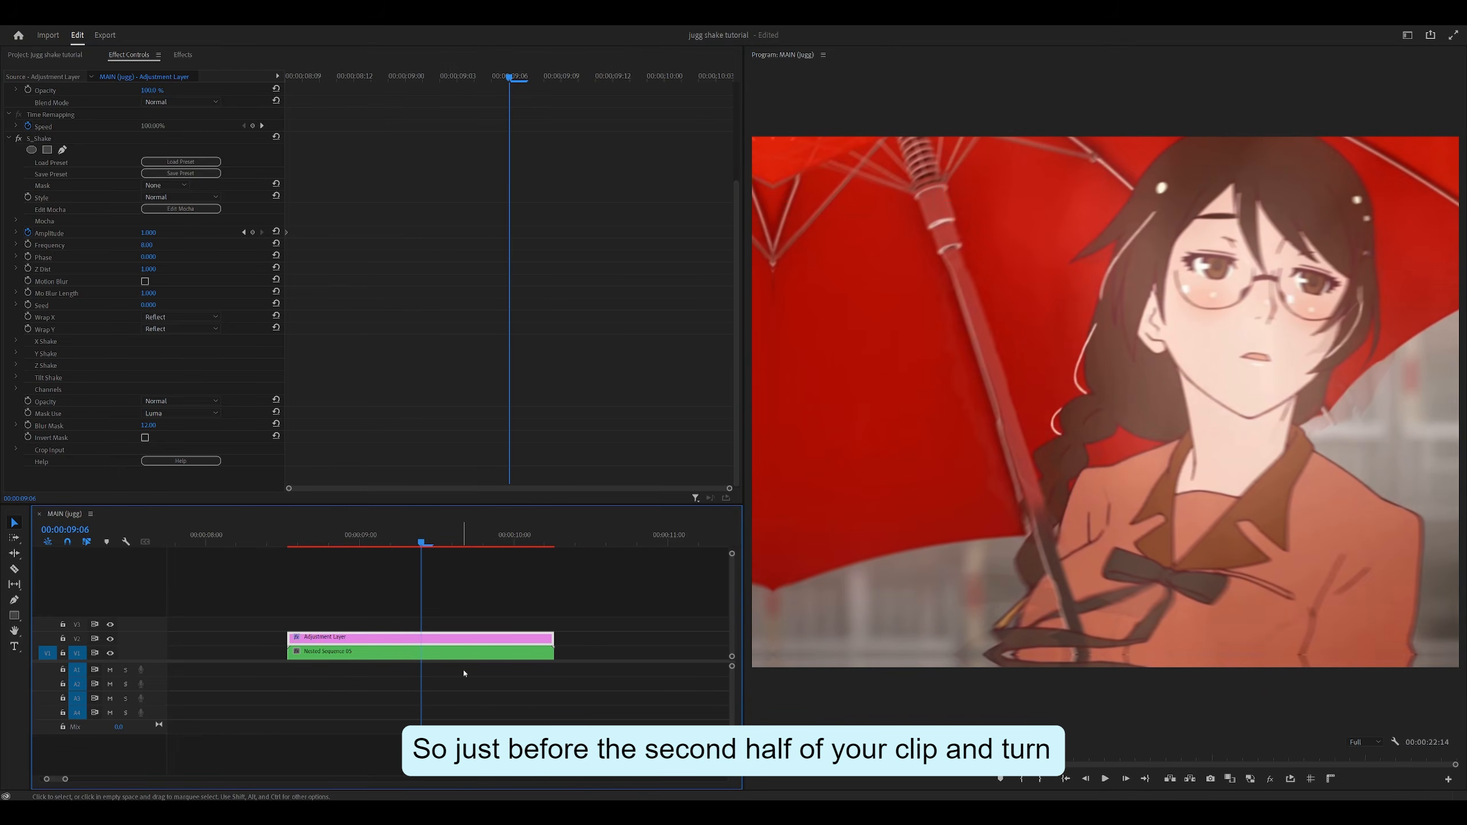
pyautogui.click(160, 233)
pyautogui.write('0')
pyautogui.press('Return')
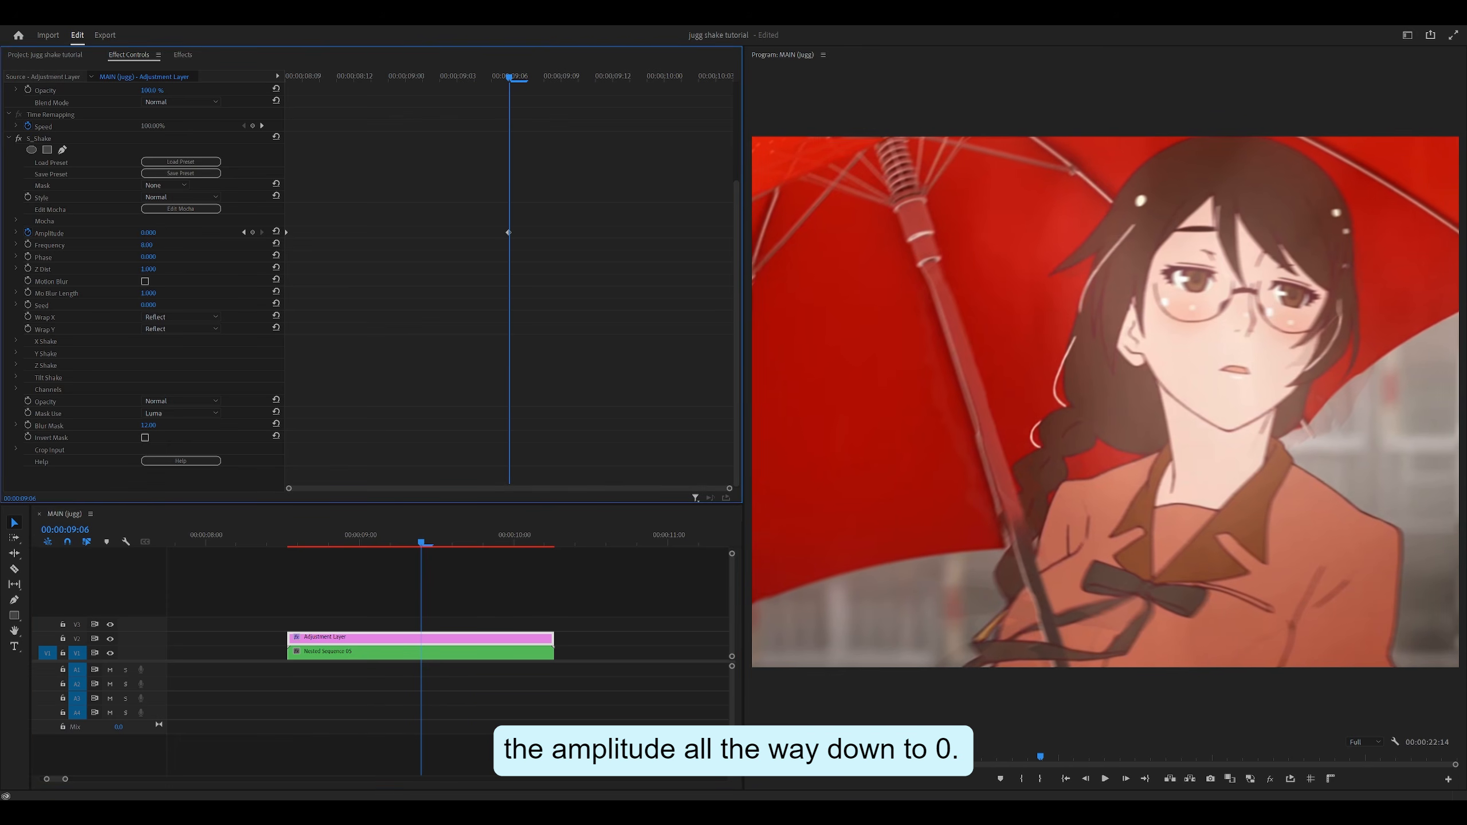
# Step: Move the zero Amplitude keyframe three frames earlier, to 00:00:09:03
pyautogui.moveTo(557, 209); pyautogui.dragTo(243, 253)
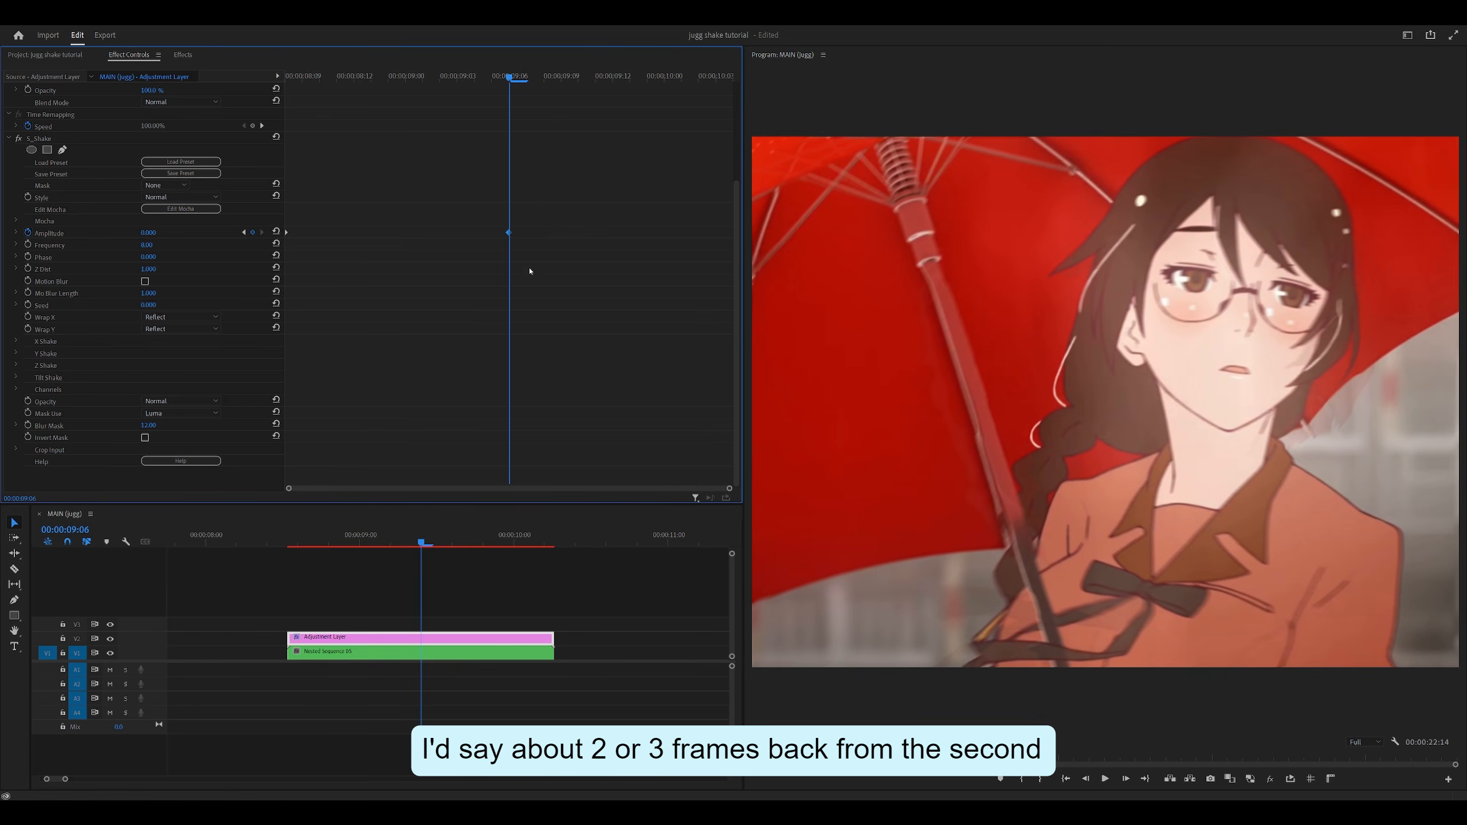
pyautogui.press('Left')
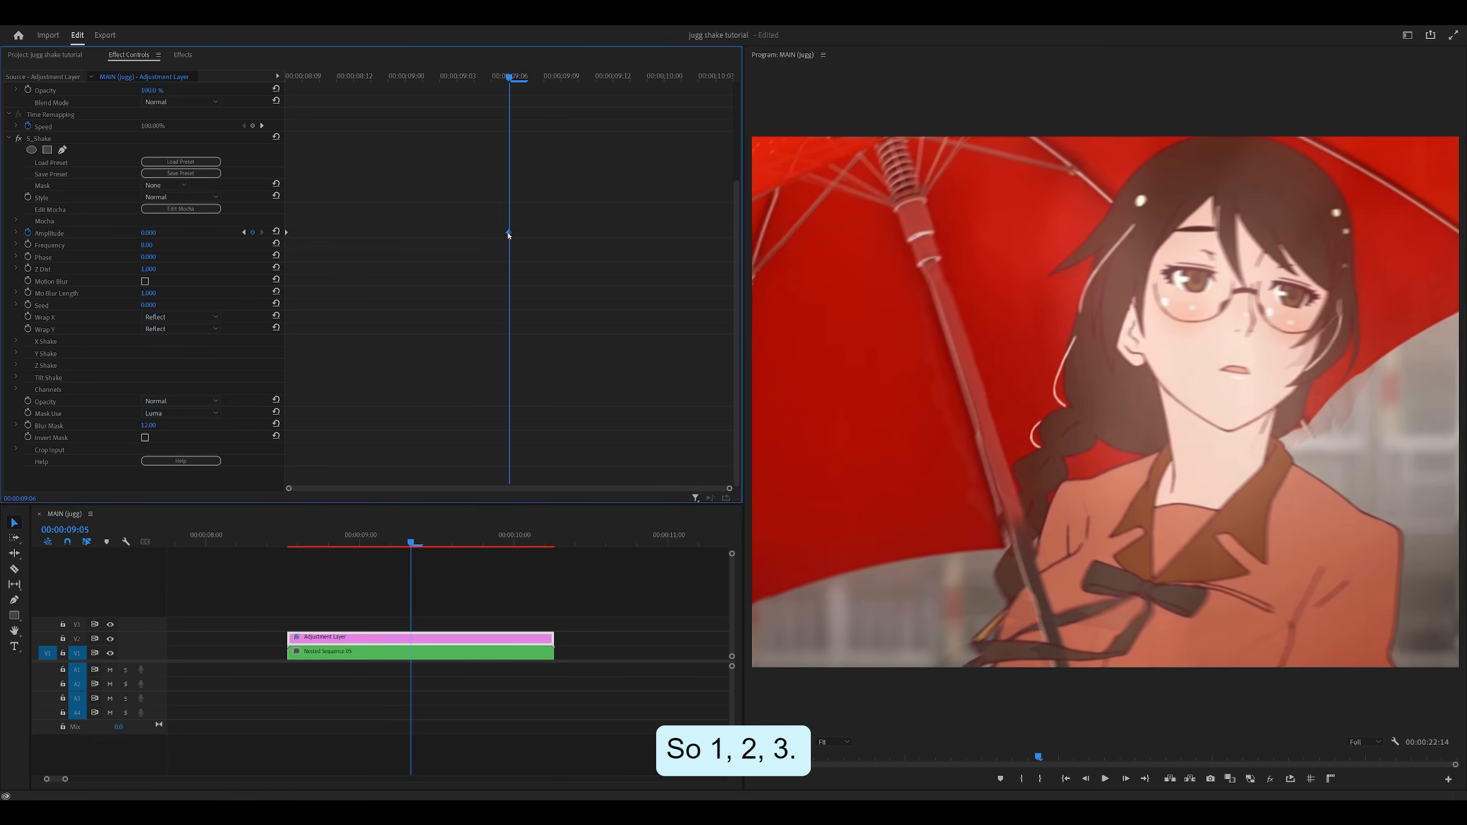
pyautogui.moveTo(509, 234); pyautogui.dragTo(458, 234)
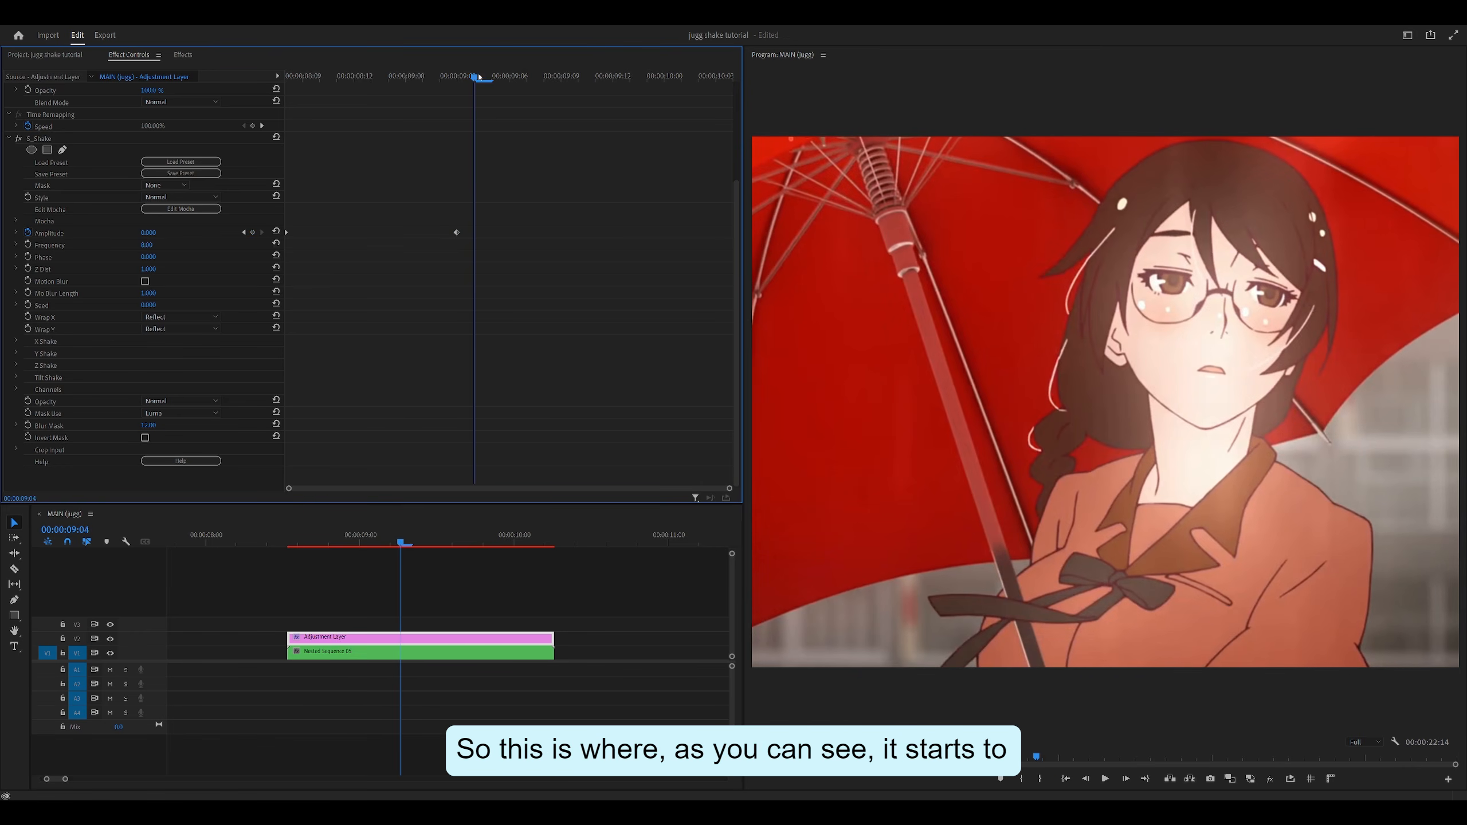
# Step: Add an Amplitude keyframe of 1 at 00:00:09:06, where the second half begins
pyautogui.moveTo(459, 86); pyautogui.dragTo(513, 87)
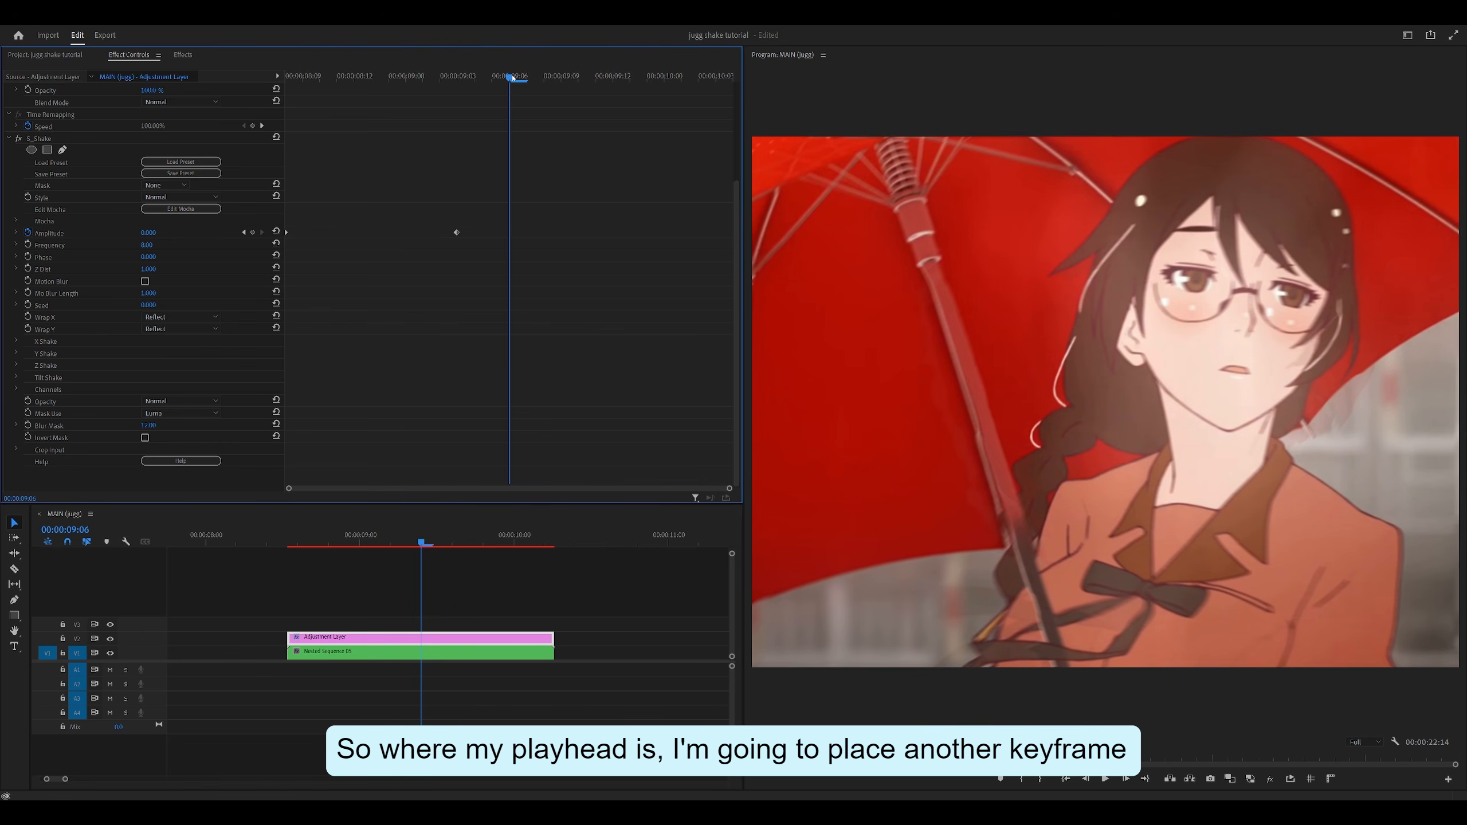
pyautogui.click(148, 232)
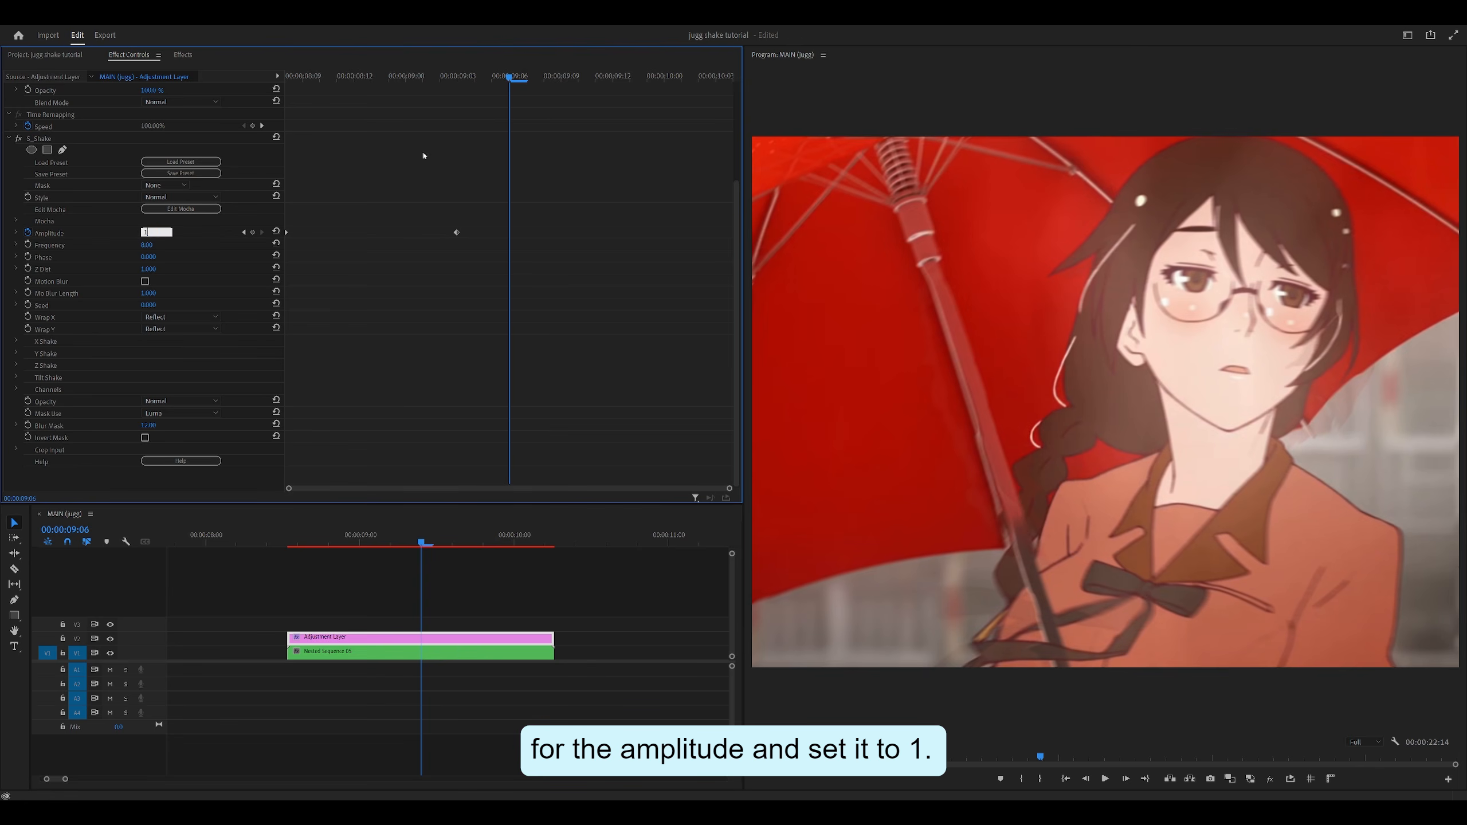
pyautogui.write('1')
pyautogui.press('Return')
# Step: Add an Amplitude keyframe of 0 at the end of the clip, at 00:00:10:03
pyautogui.moveTo(509, 77); pyautogui.dragTo(715, 77)
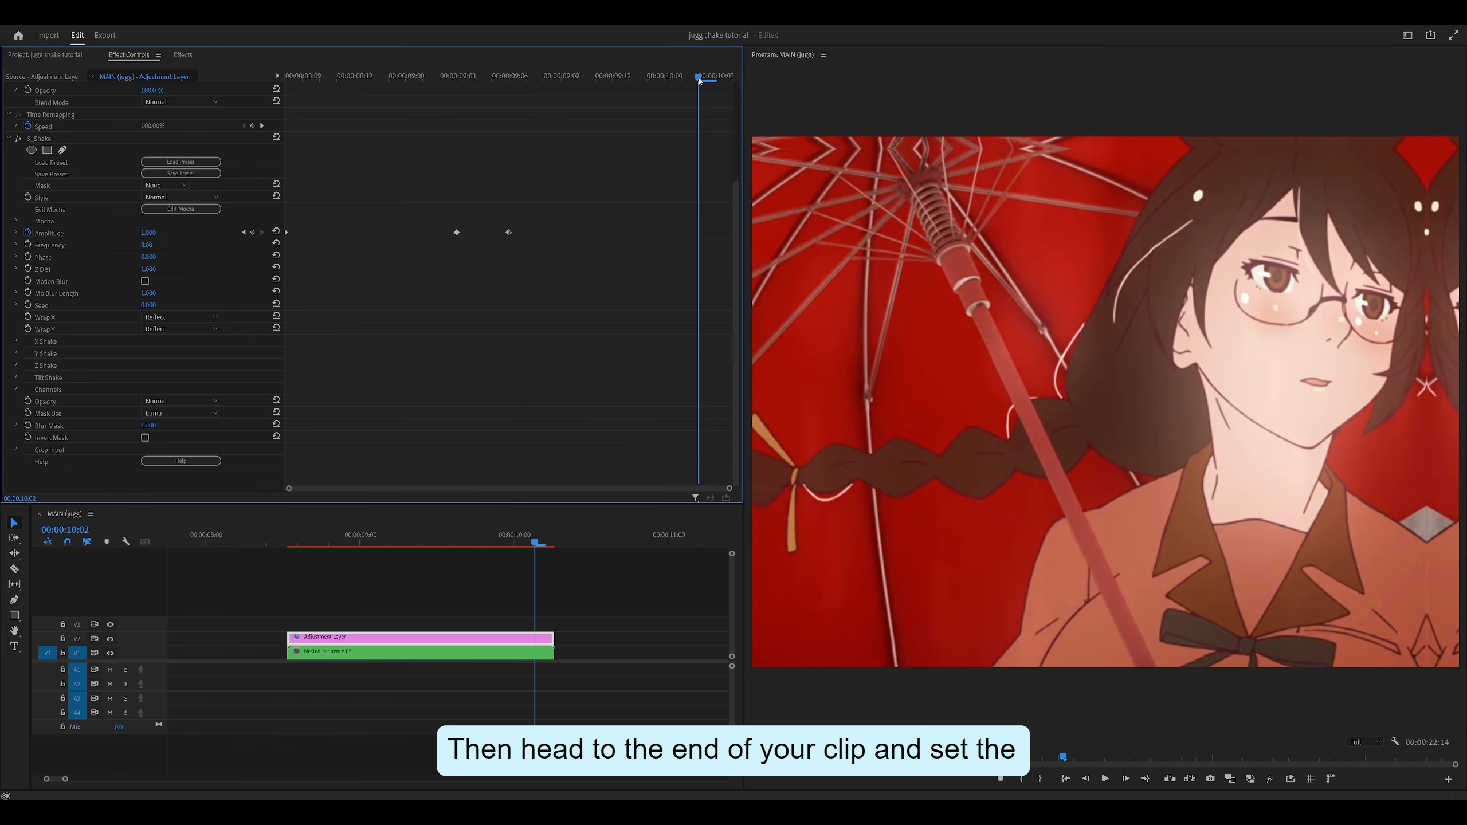
pyautogui.click(149, 232)
pyautogui.write('0')
pyautogui.press('Return')
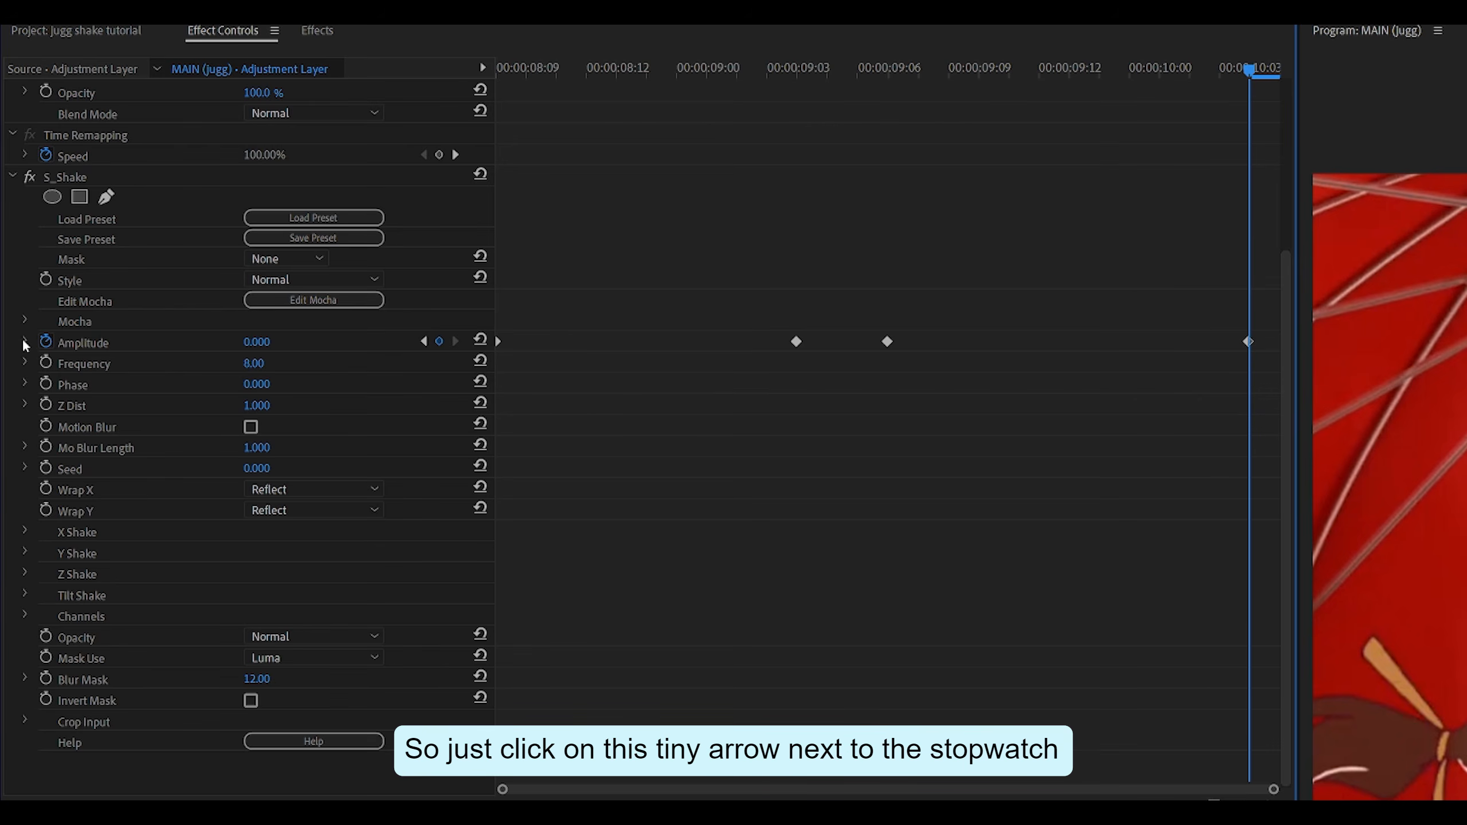
# Step: Expand the Amplitude property and enlarge its velocity graph vertically
pyautogui.click(25, 341)
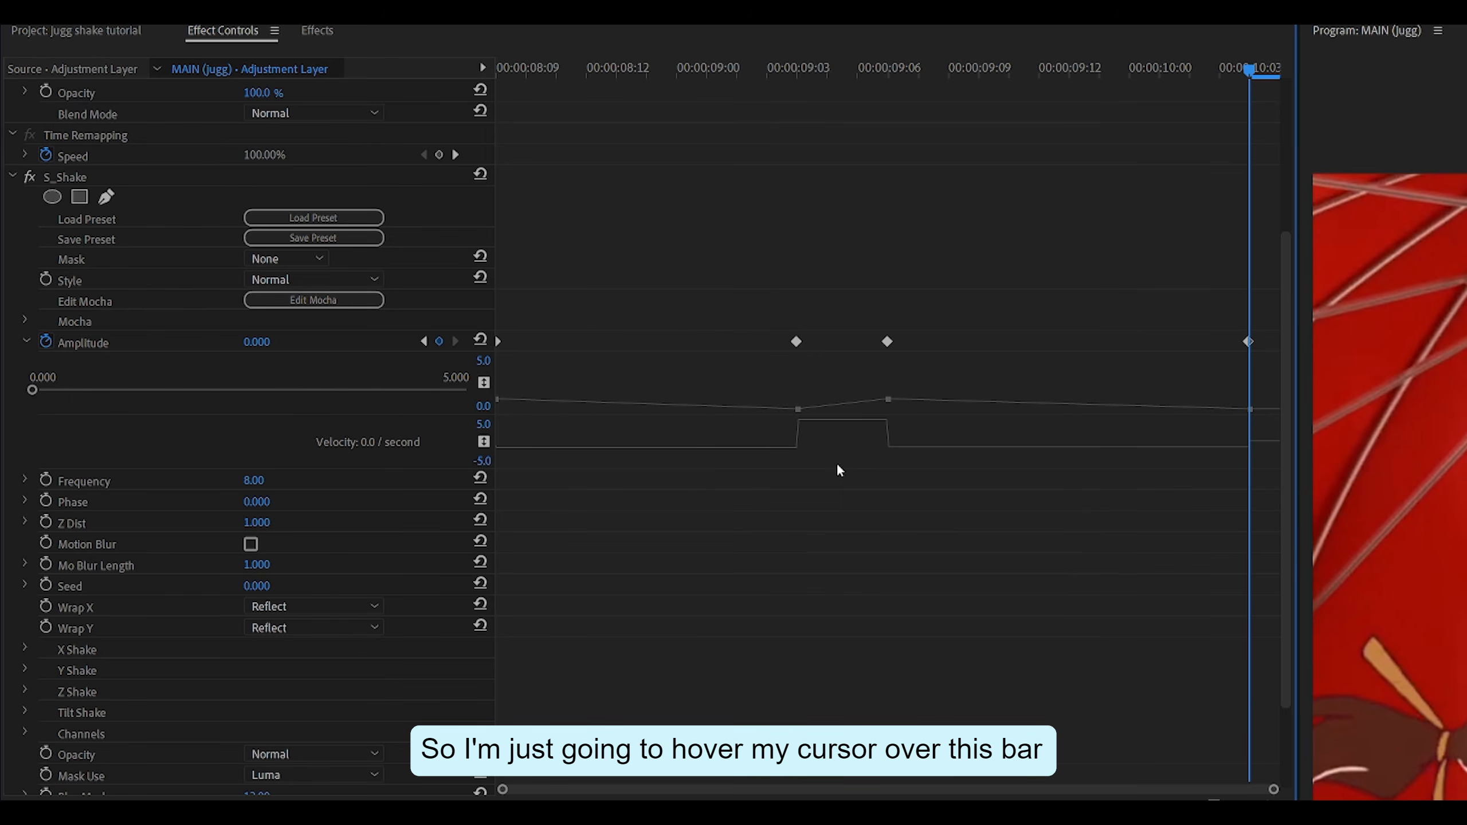
pyautogui.moveTo(846, 466); pyautogui.dragTo(843, 587)
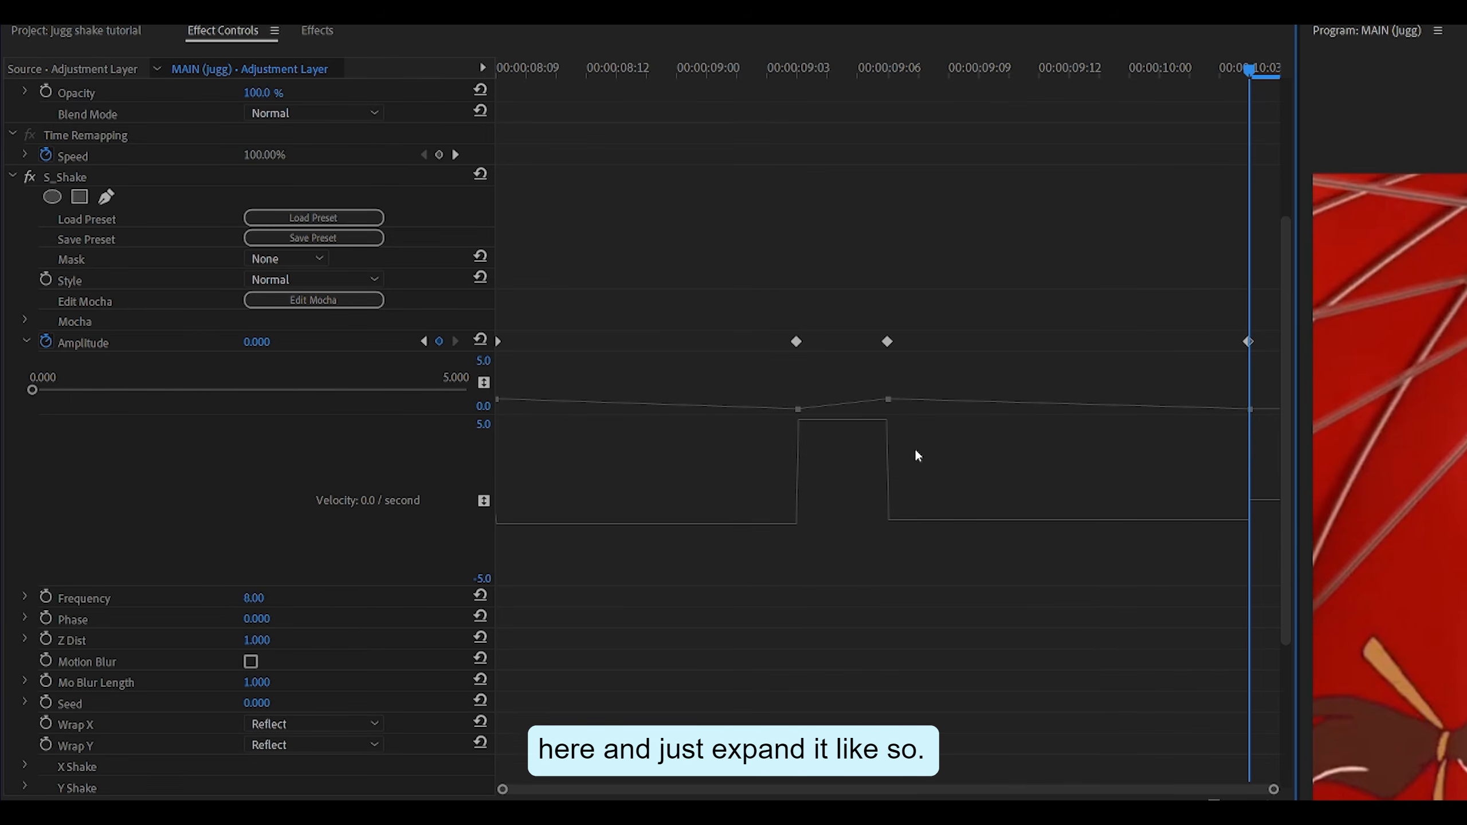
pyautogui.click(1008, 411)
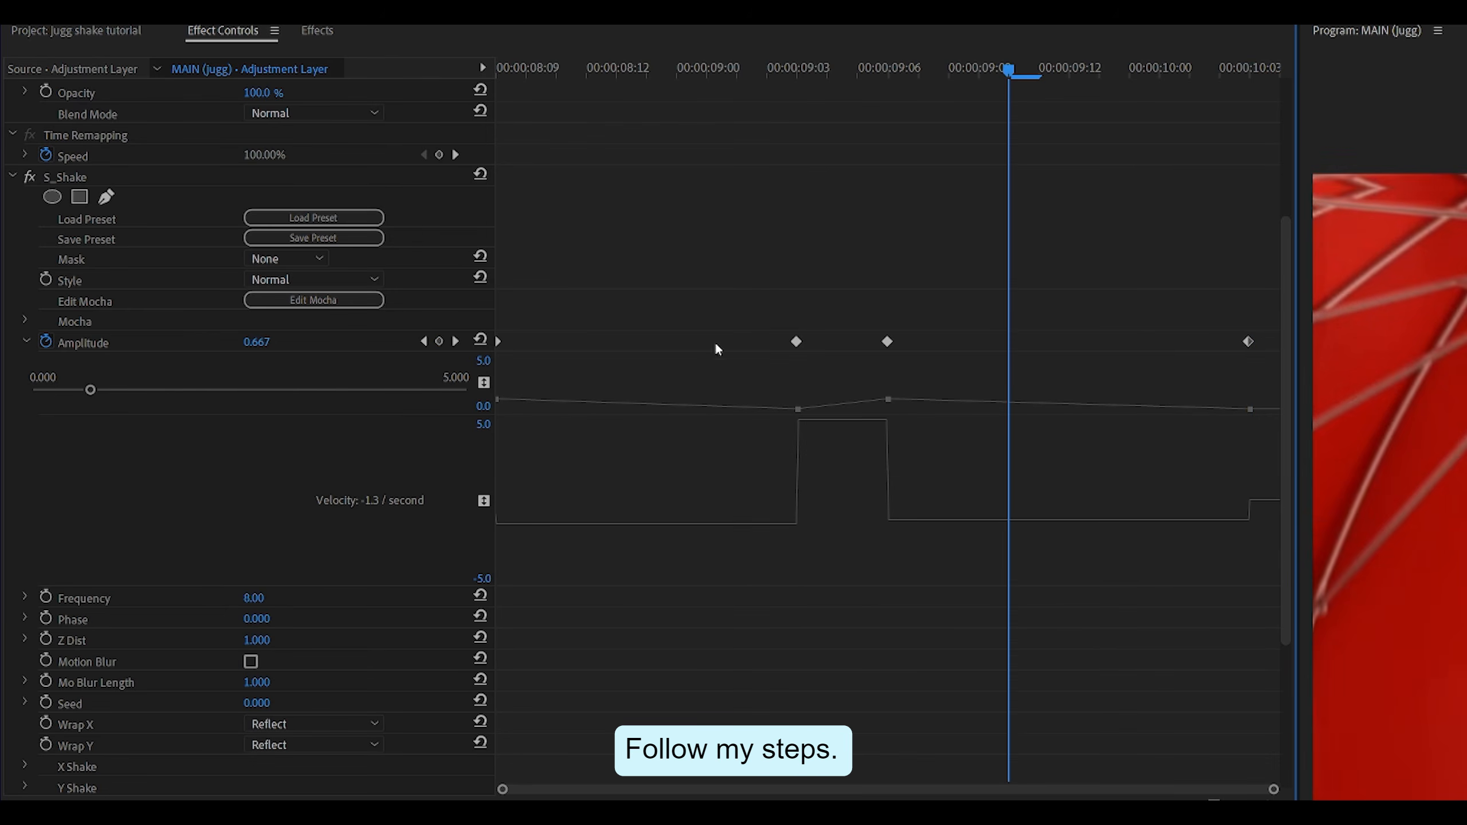
# Step: Apply Ease In and Ease Out to the second Amplitude keyframe, and Ease In to the last one
pyautogui.rightClick(797, 342)
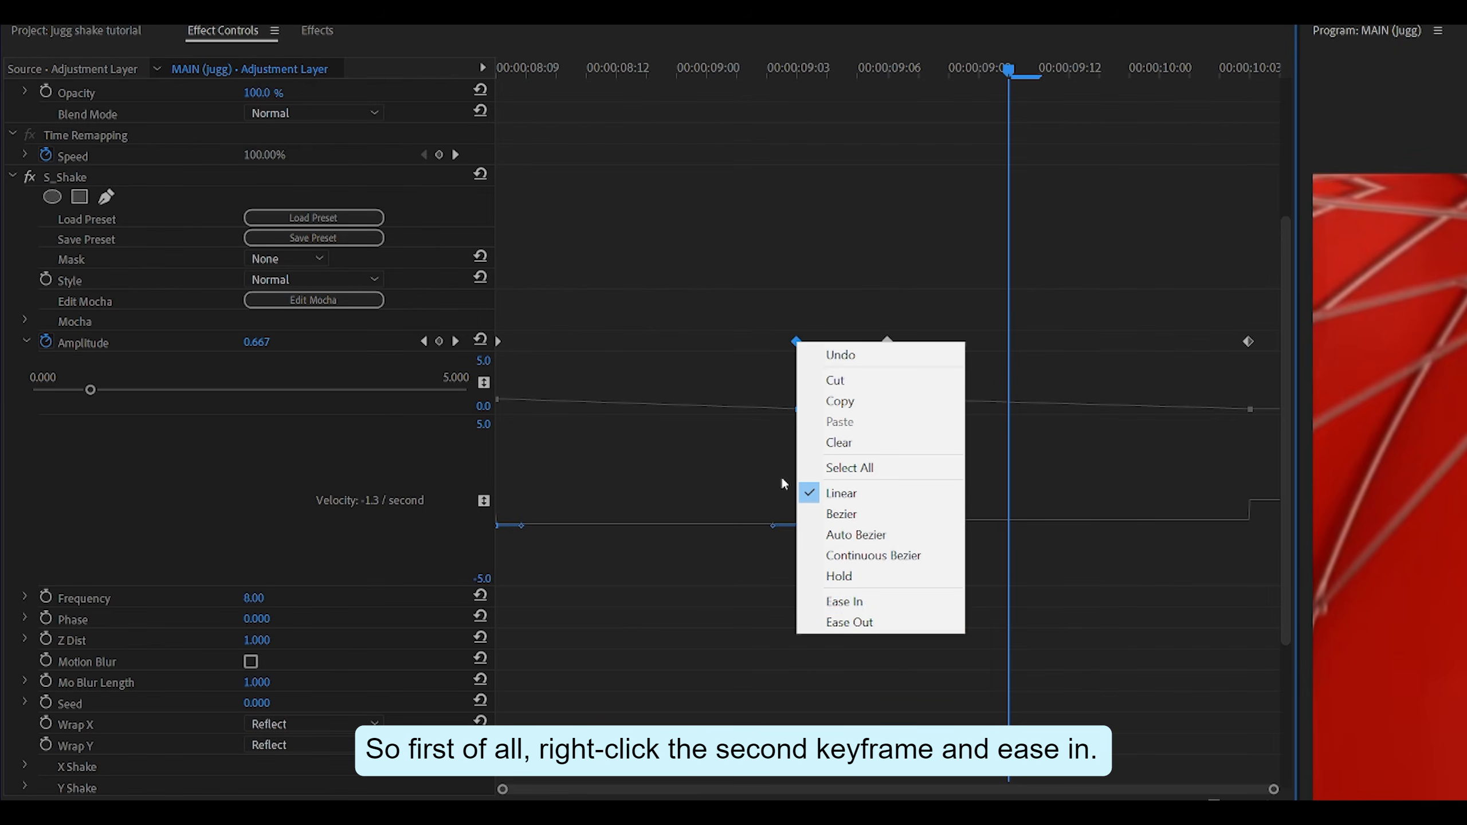
pyautogui.click(849, 601)
pyautogui.rightClick(796, 341)
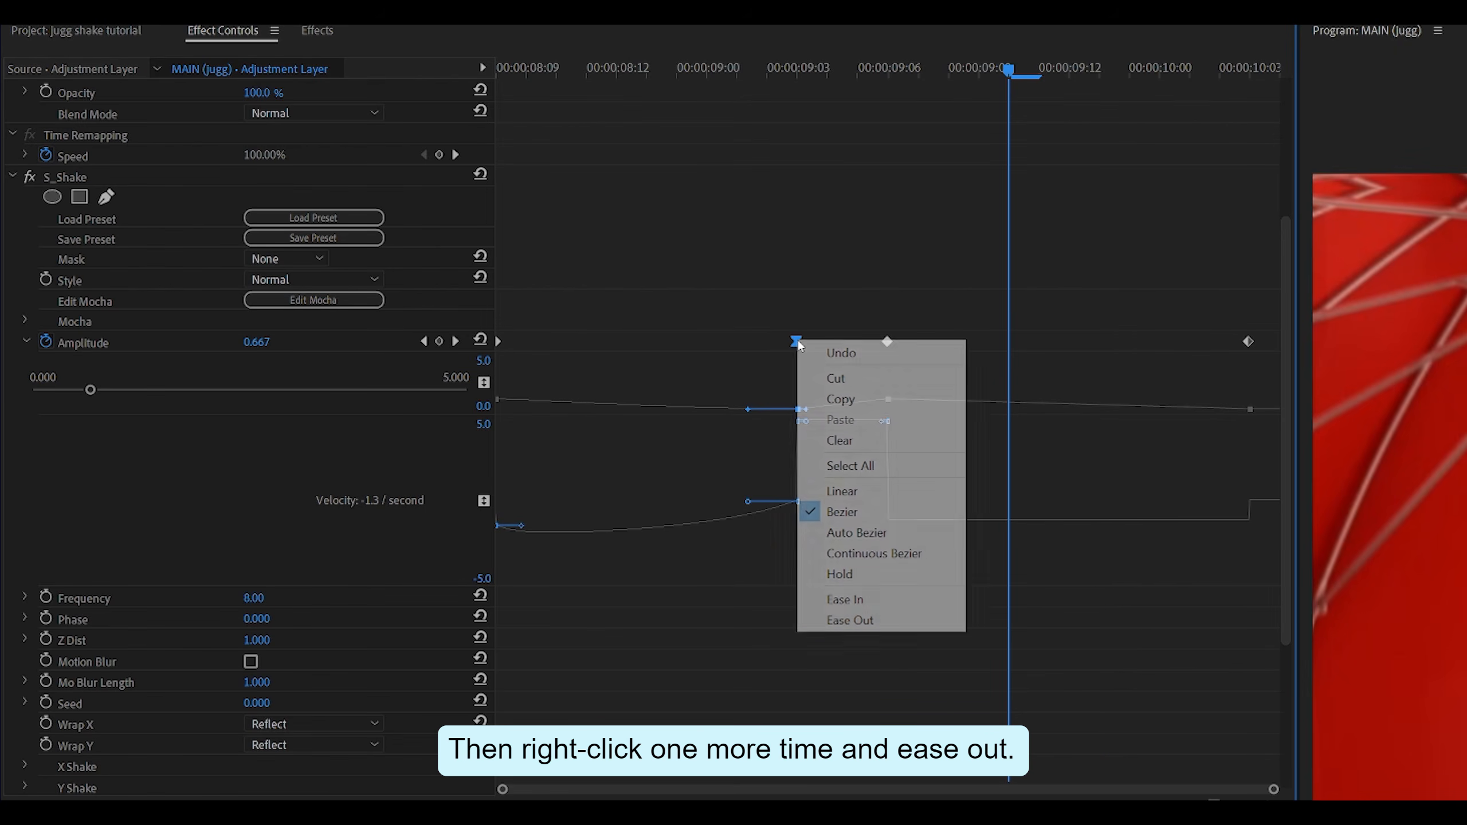
pyautogui.click(836, 619)
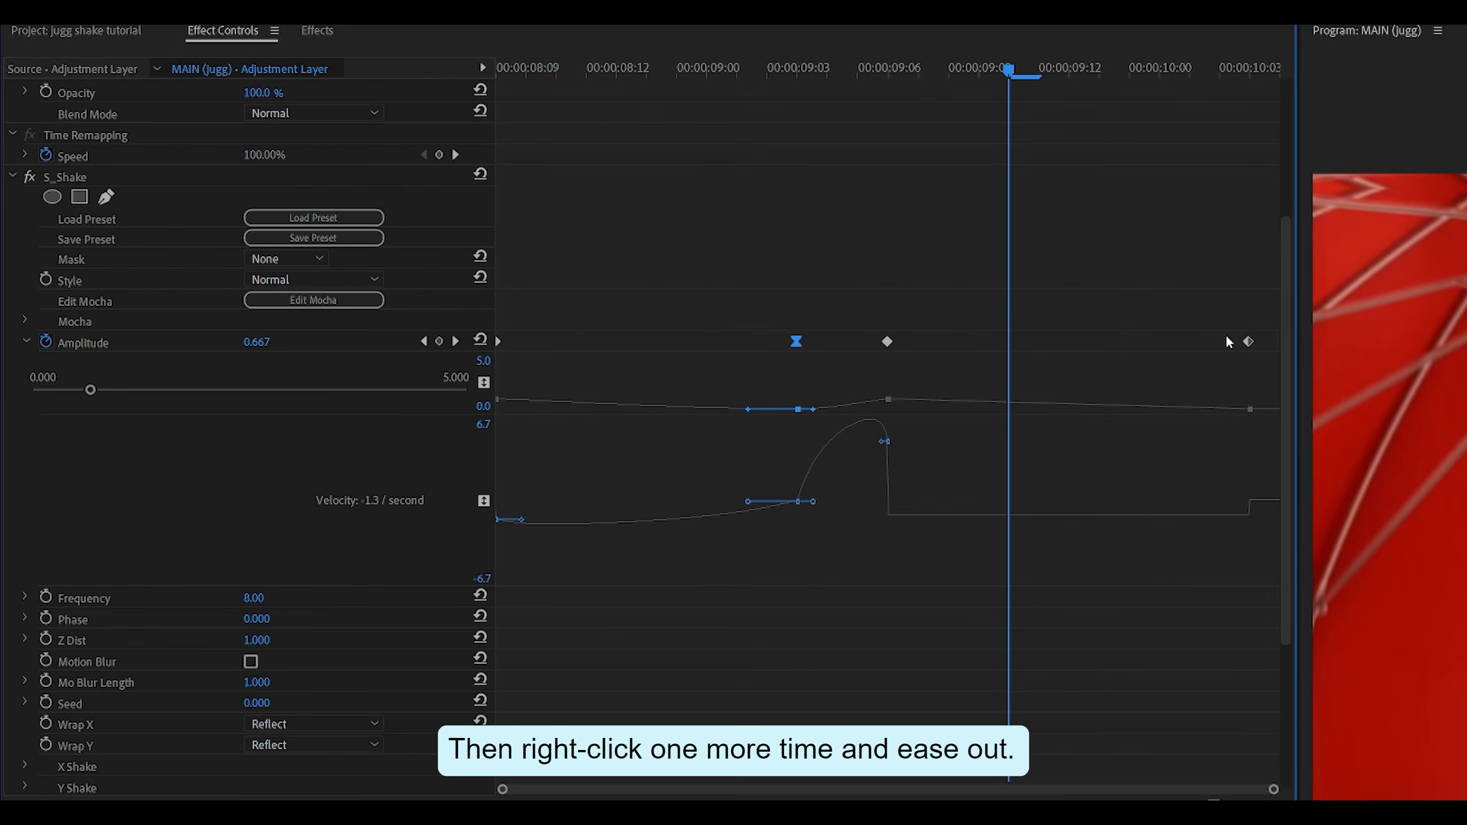
pyautogui.rightClick(1248, 342)
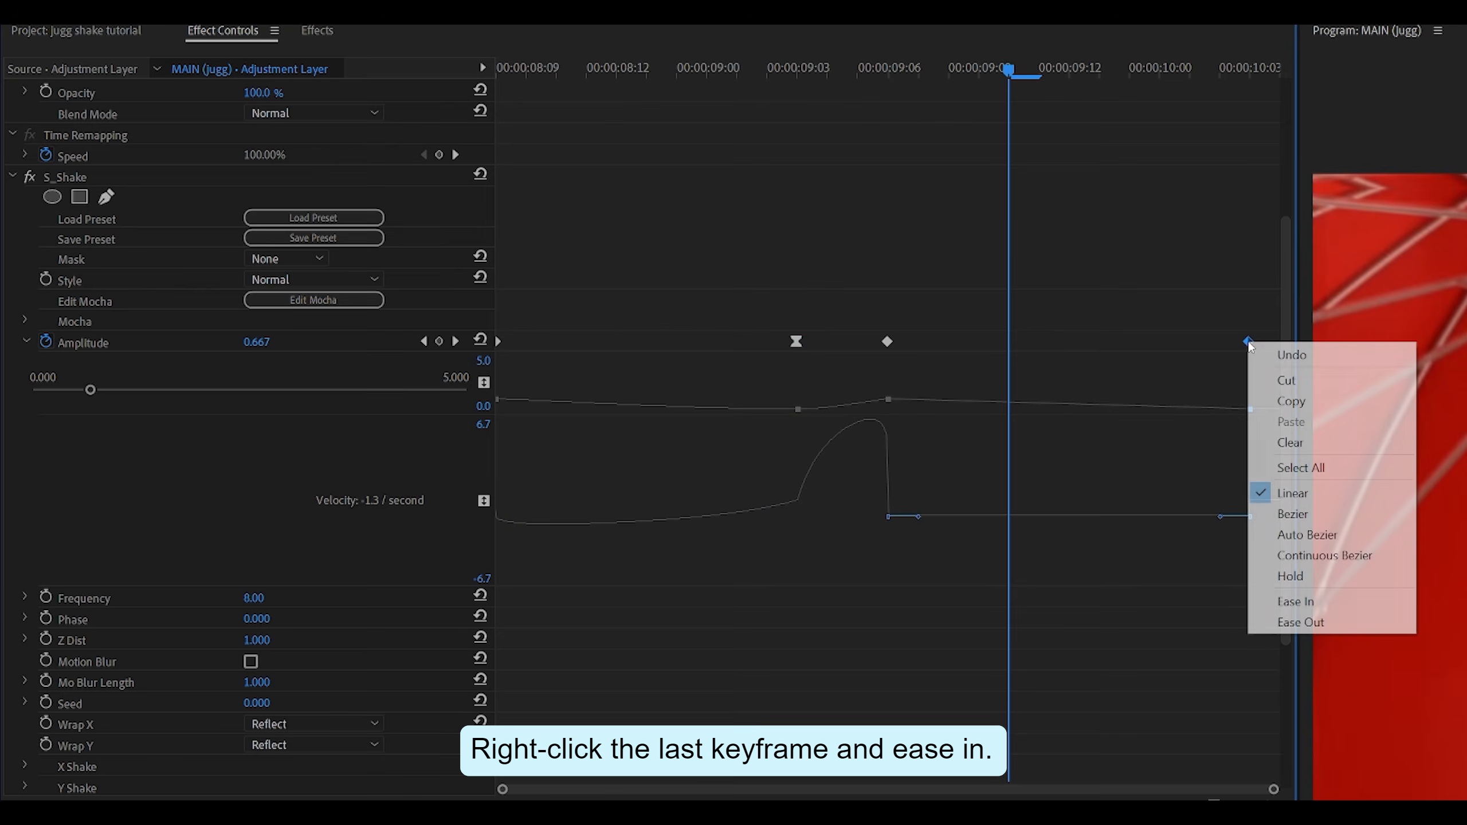
pyautogui.click(1310, 604)
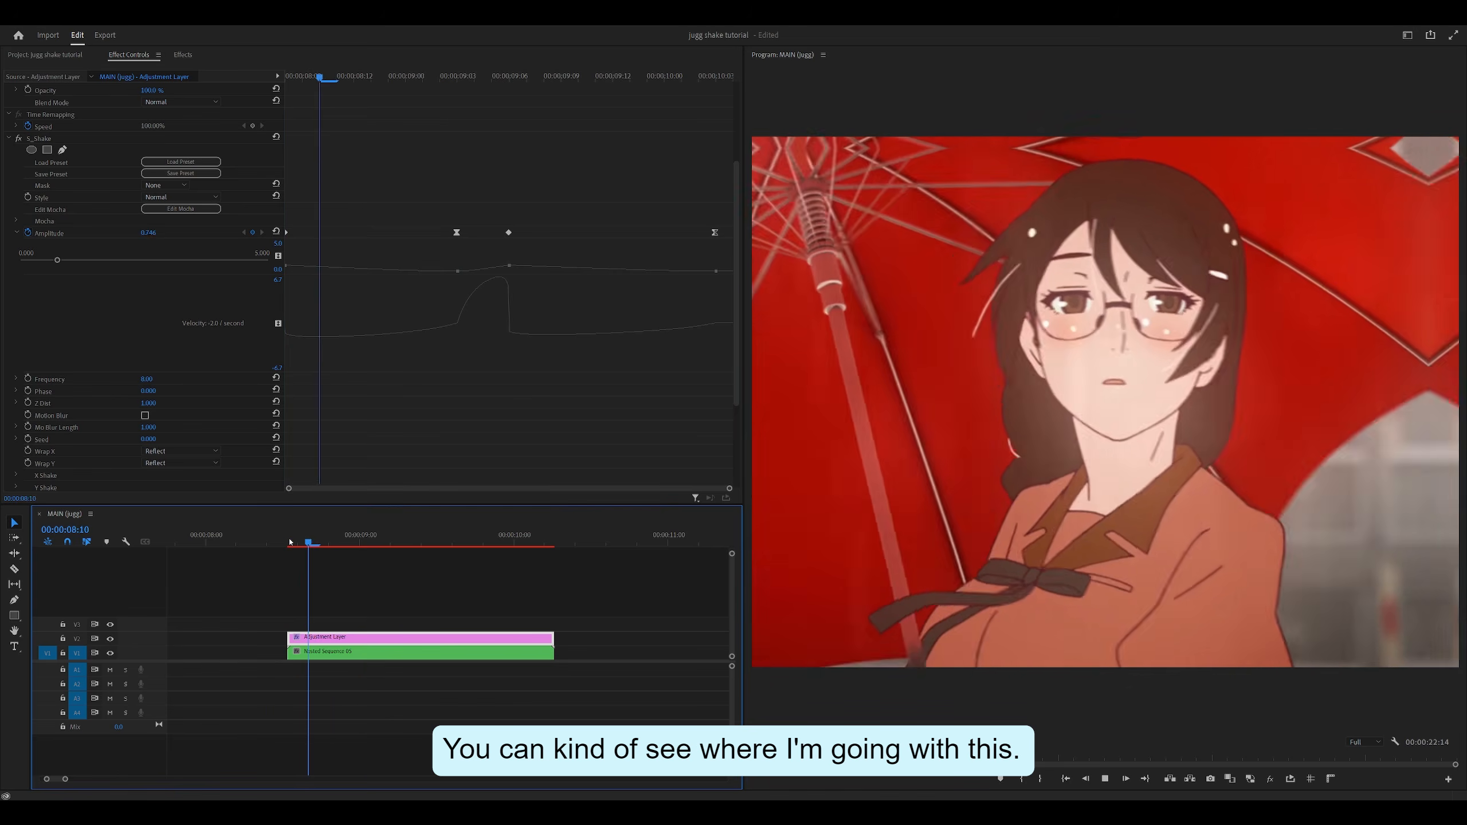
# Step: Scrub through the clip to check how the shake follows the eased Amplitude keyframes, and return to the clip's start
pyautogui.moveTo(290, 541); pyautogui.dragTo(542, 558)
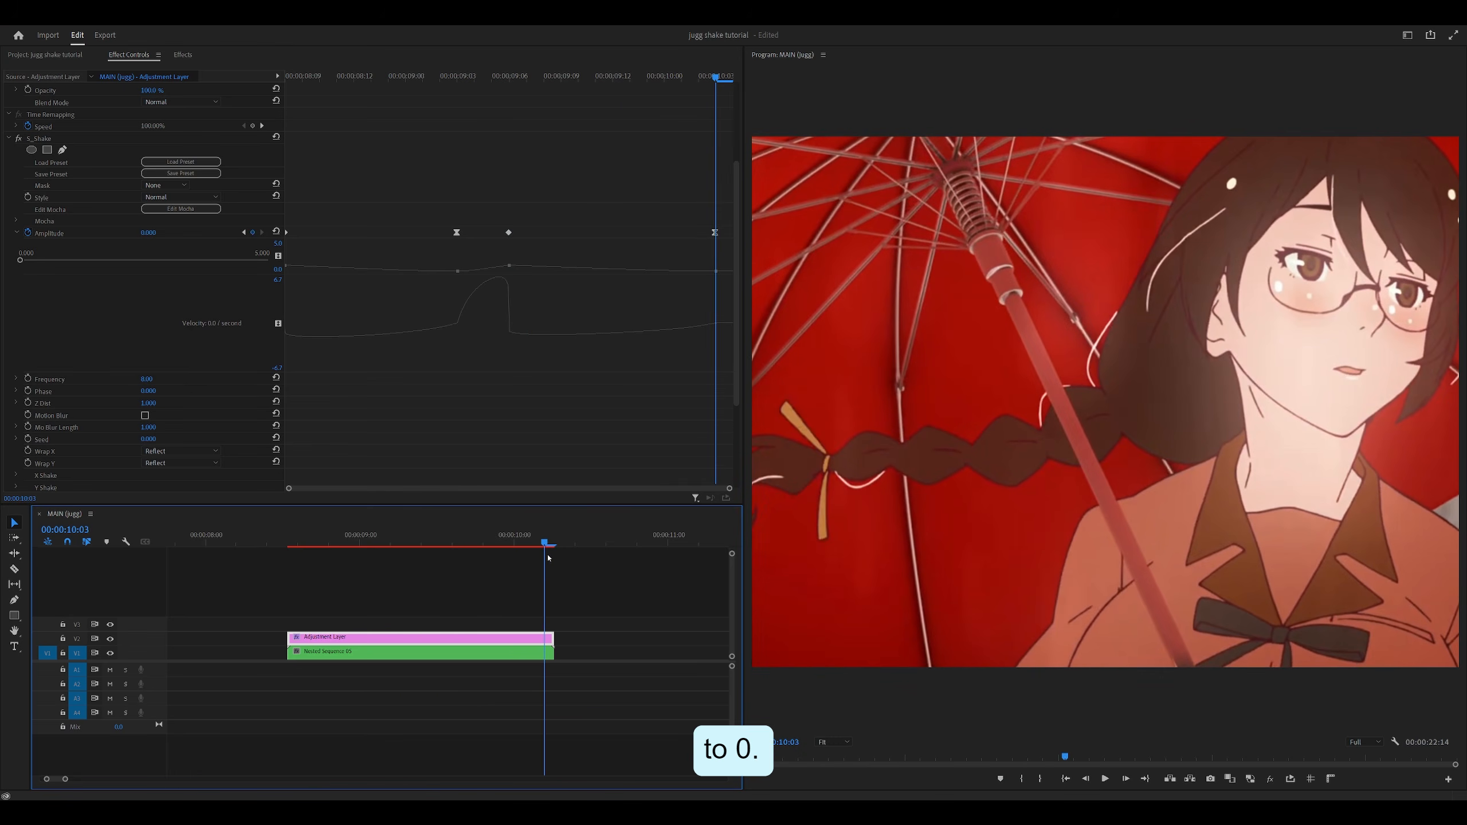
pyautogui.press('Up')
pyautogui.scroll(-3, 354, 376)
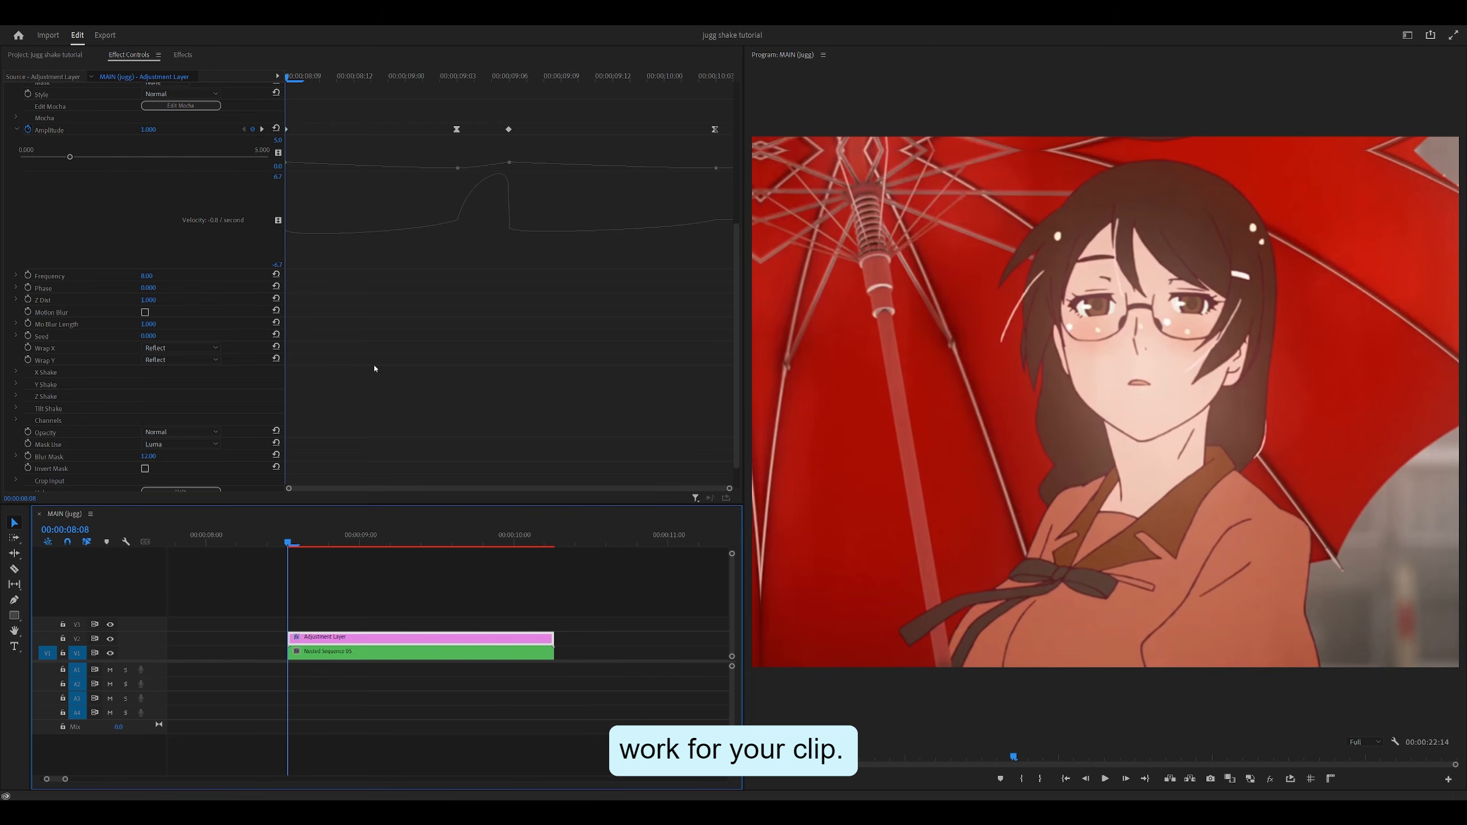
# Step: Turn on Motion Blur in S_Shake and set Mo Blur Length to 0.1
pyautogui.scroll(-1, 166, 247)
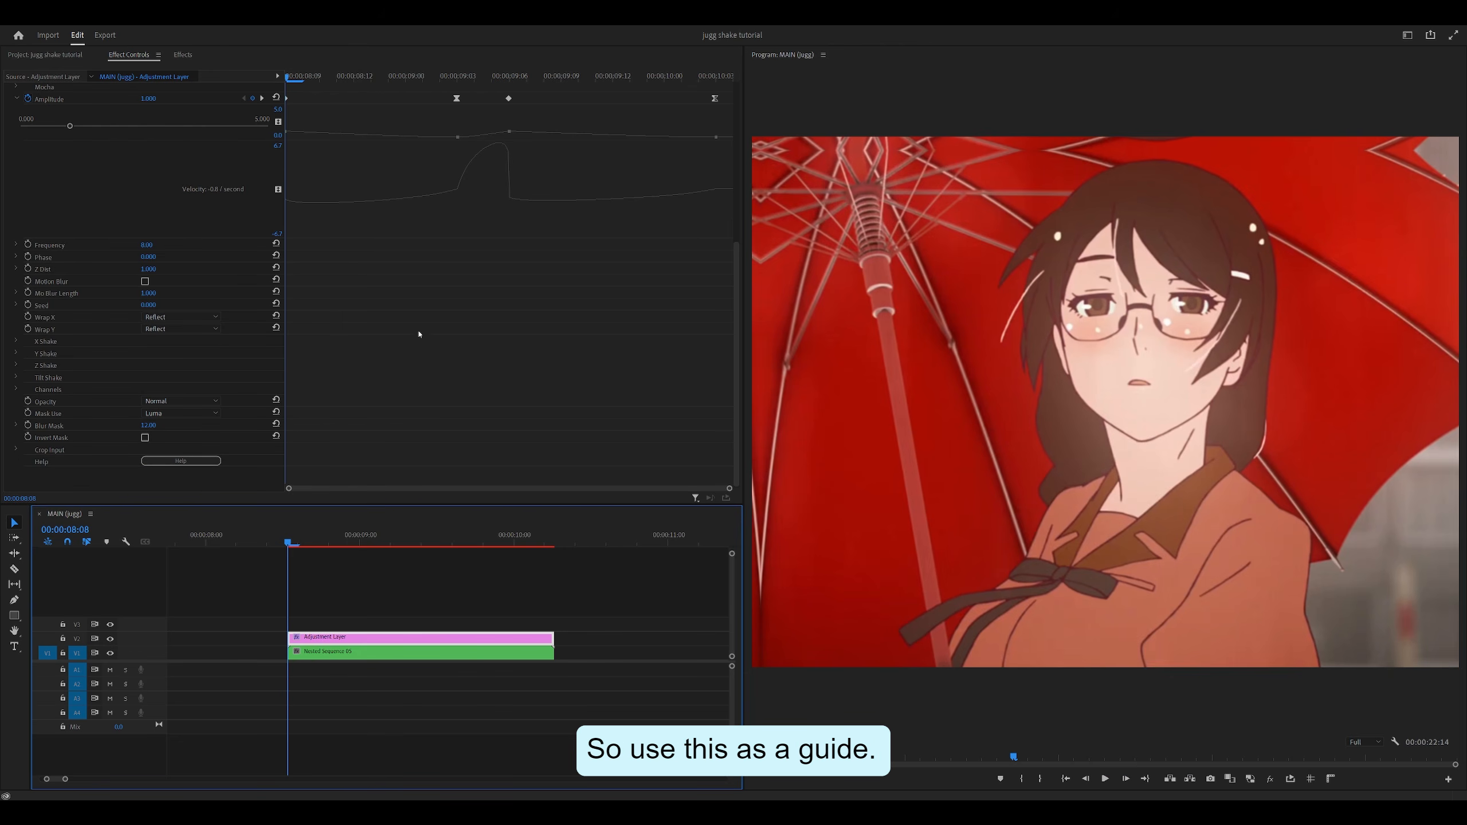
pyautogui.click(145, 281)
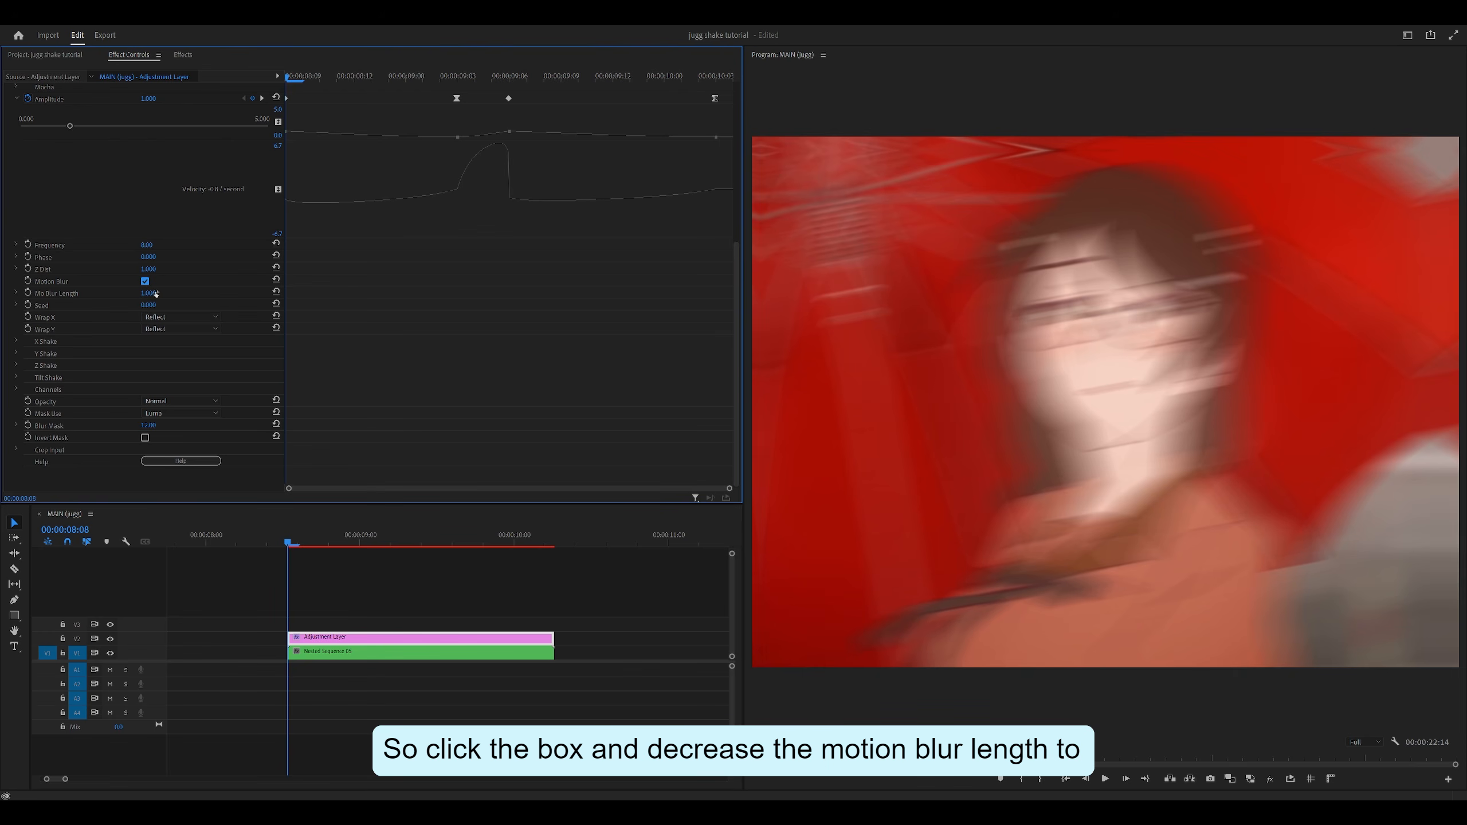
pyautogui.click(156, 293)
pyautogui.press('BackSpace')
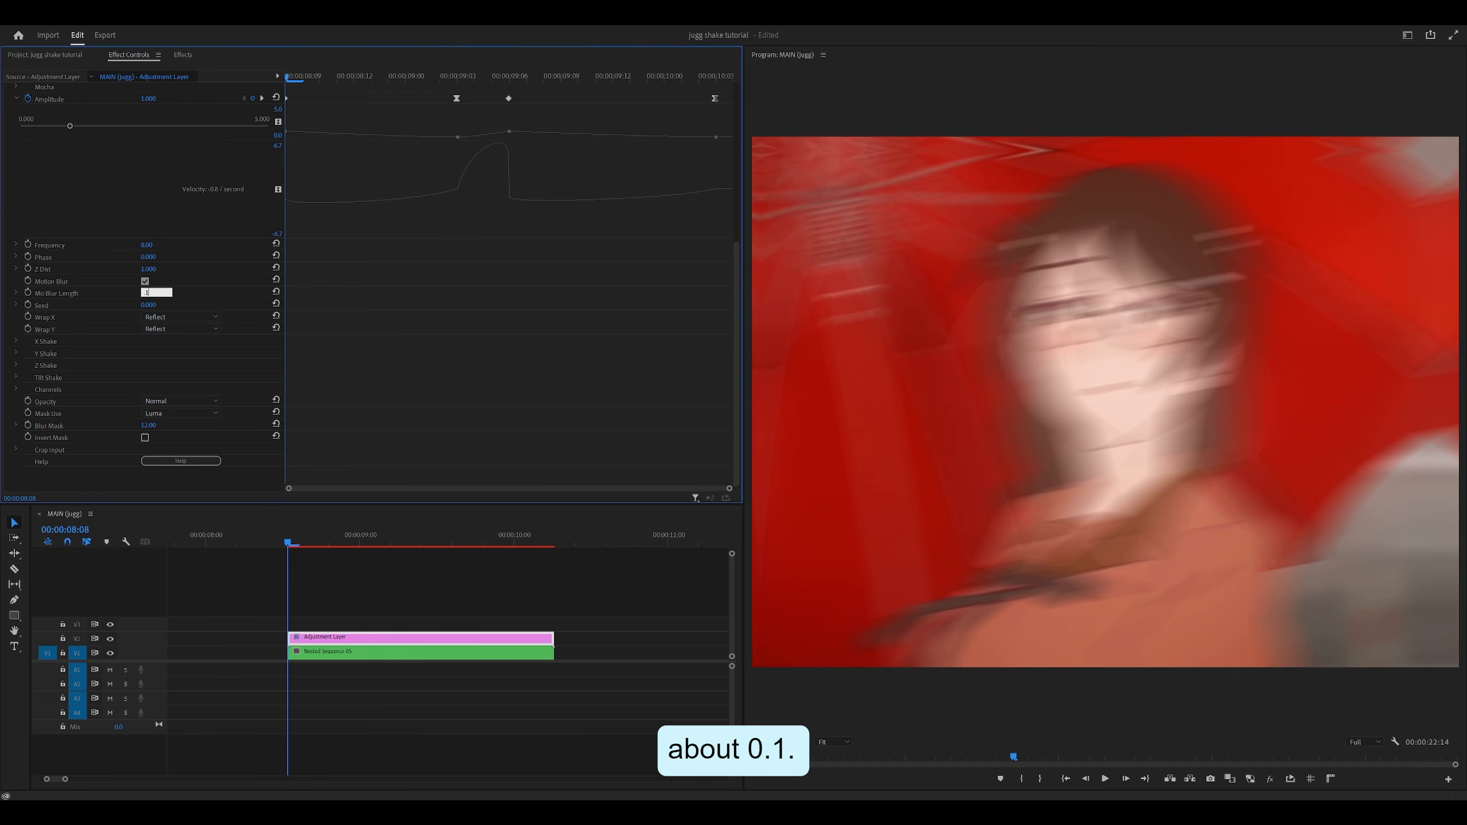
pyautogui.press('Return')
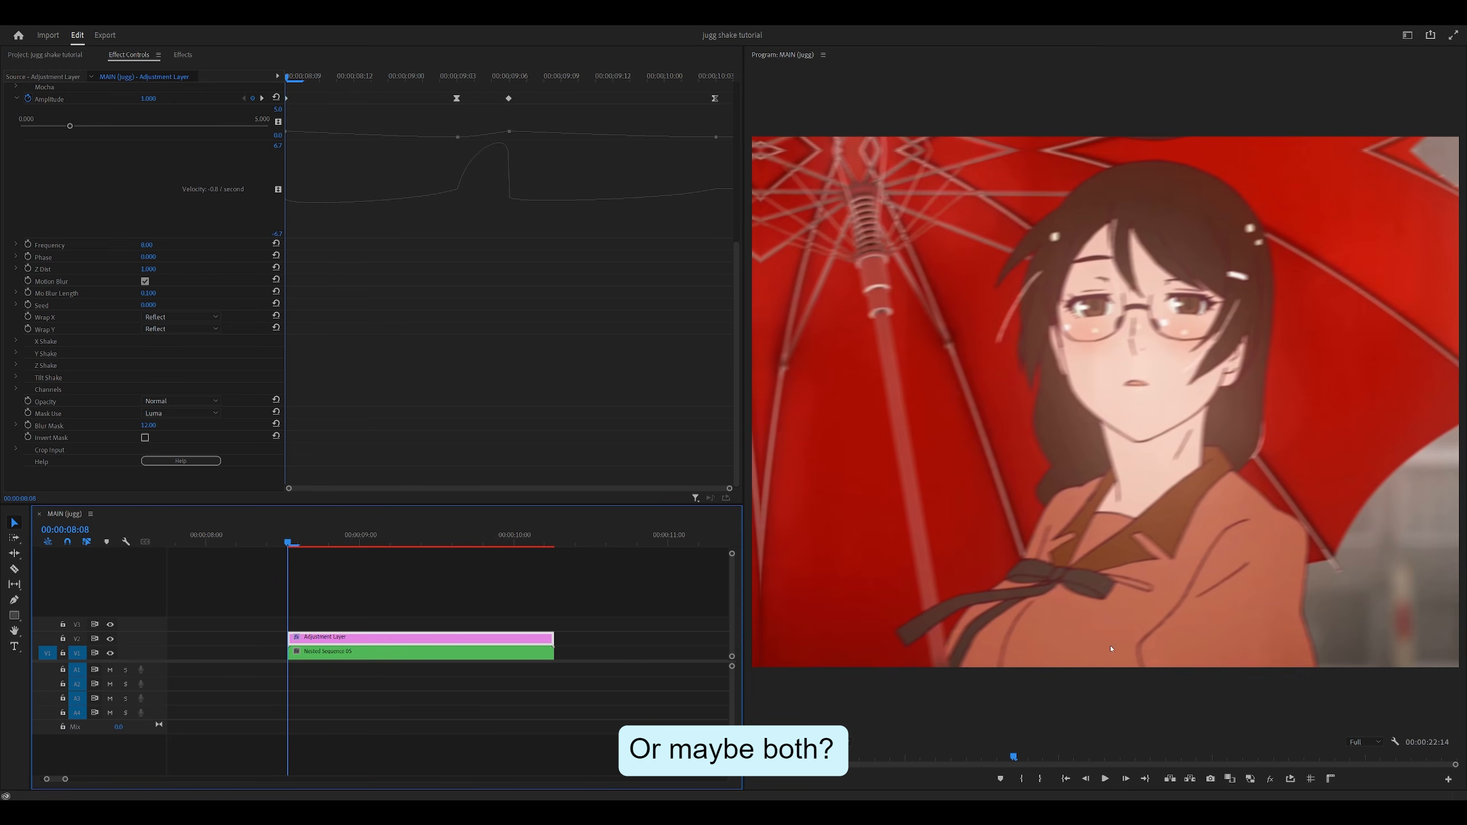
# Step: Move to 00:00:09:06 and set the S_Shake X Rand Amp to 20 and Y Rand Amp to 126
pyautogui.click(316, 543)
pyautogui.moveTo(357, 543); pyautogui.dragTo(421, 543)
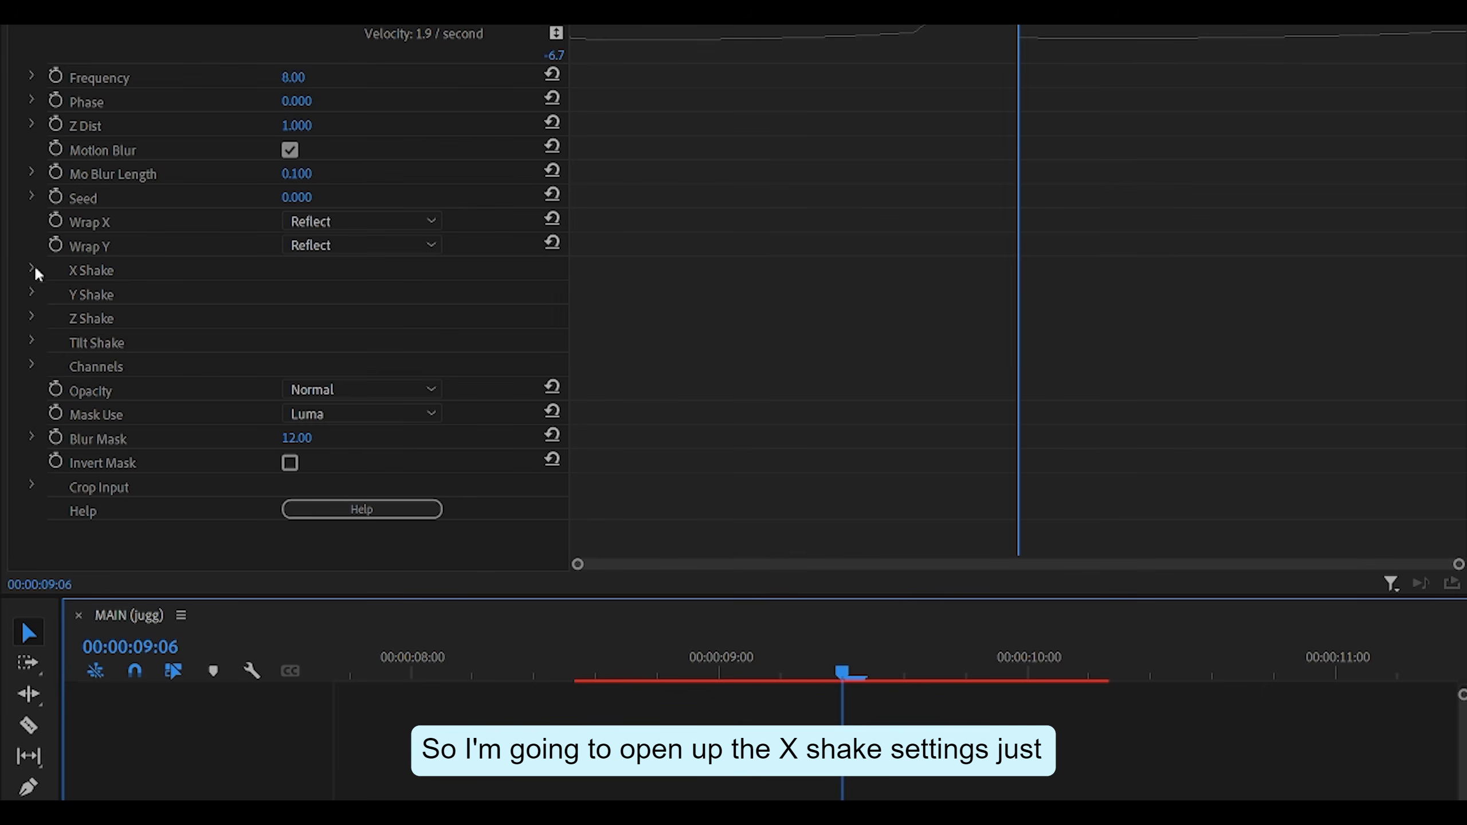
pyautogui.click(30, 269)
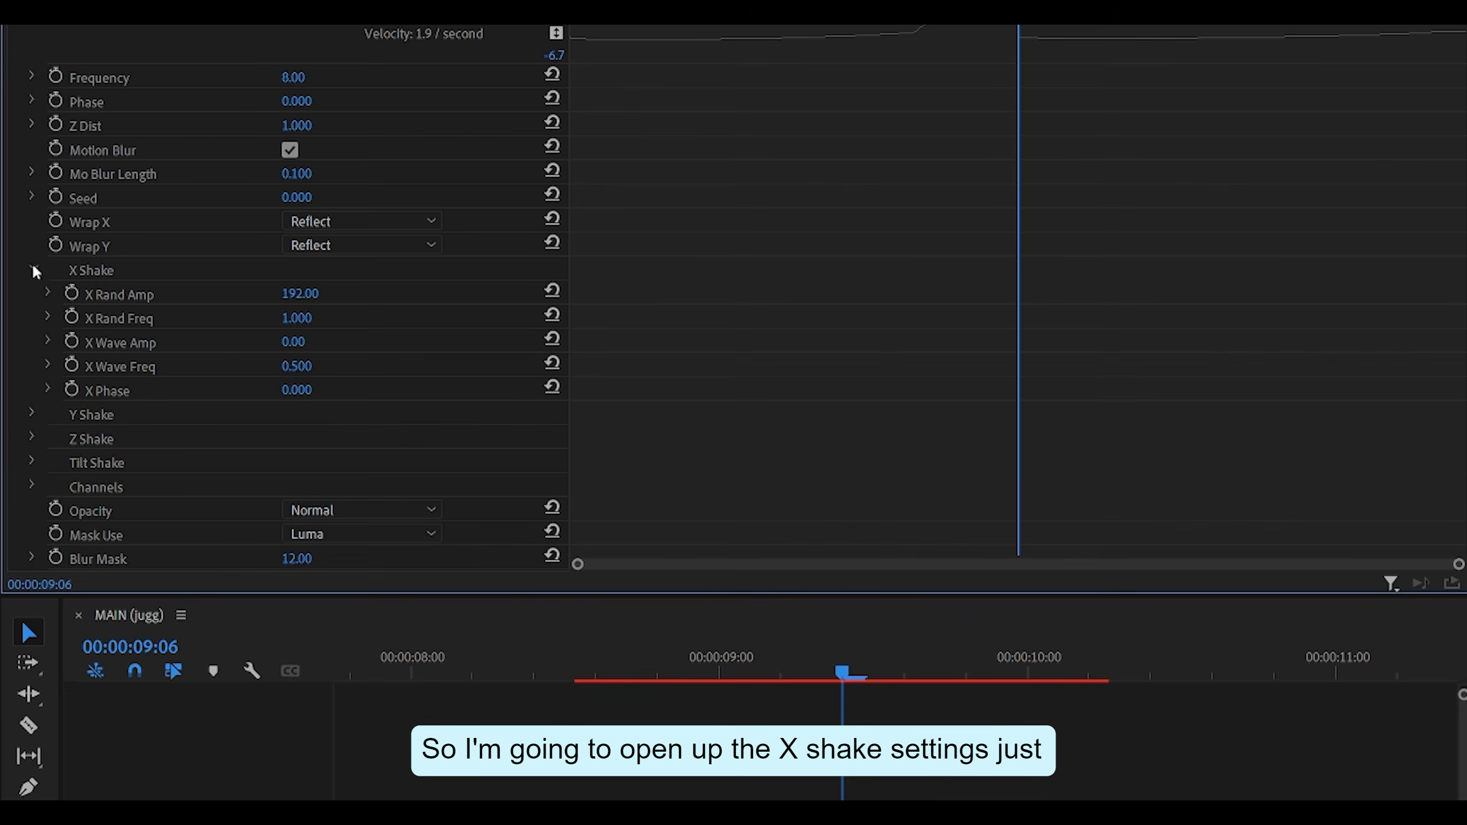
pyautogui.moveTo(297, 293); pyautogui.dragTo(236, 293)
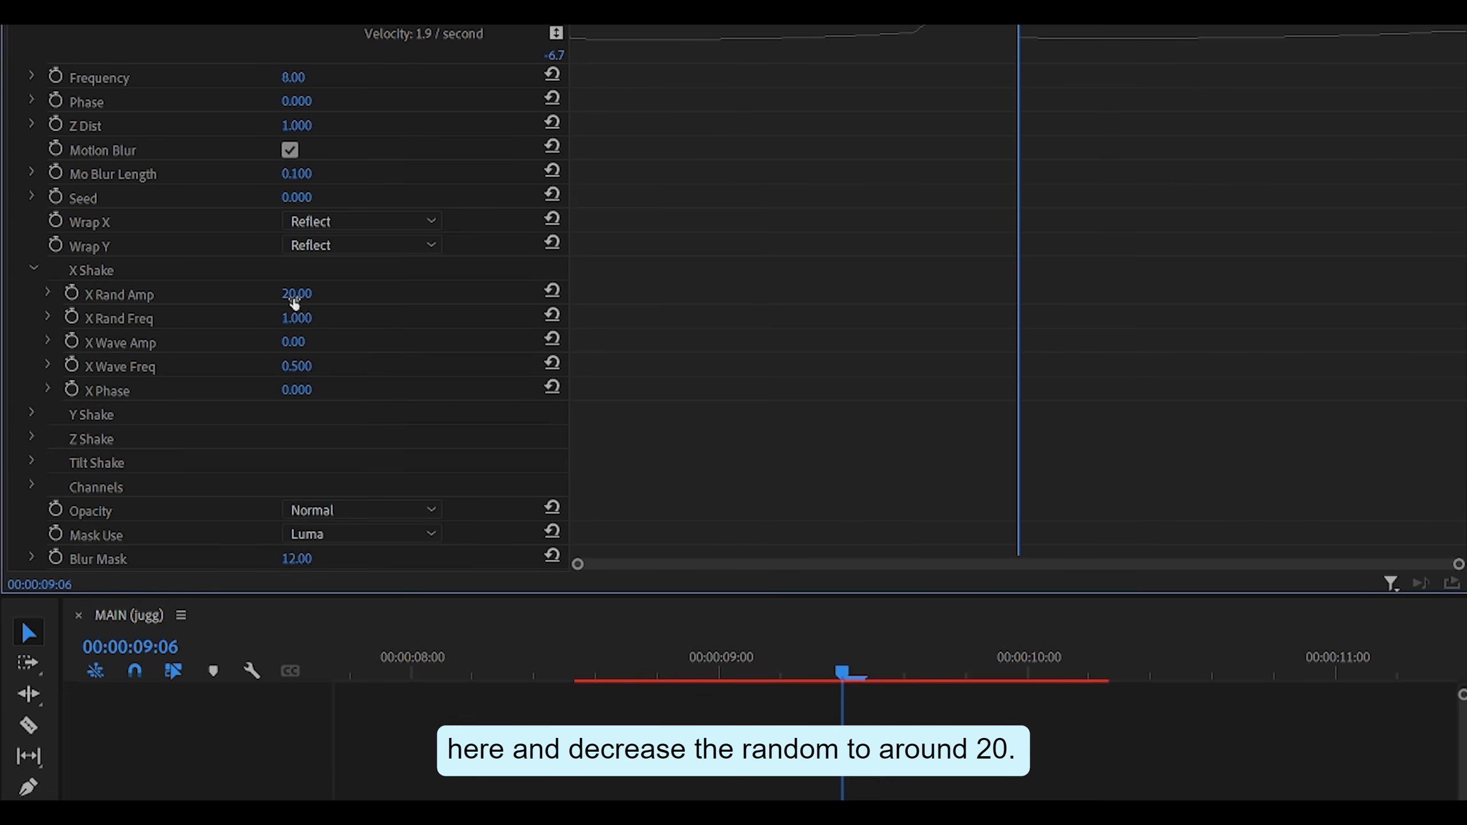
pyautogui.scroll(-2, 295, 301)
pyautogui.click(35, 294)
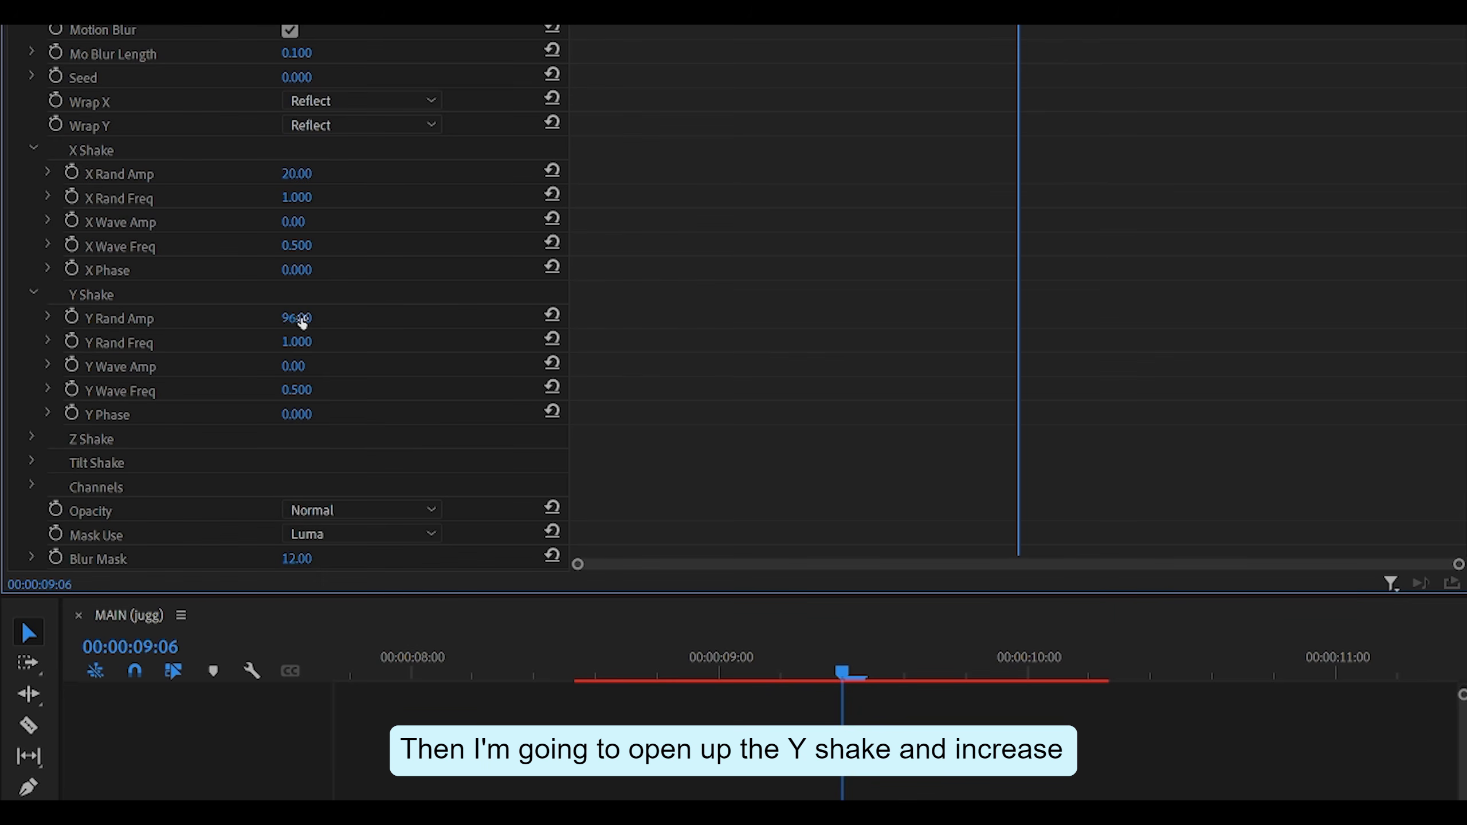
pyautogui.moveTo(302, 318); pyautogui.dragTo(325, 318)
# Step: Open the Tilt Shake settings and set Tilt Wave Amp to 1
pyautogui.scroll(-2, 85, 317)
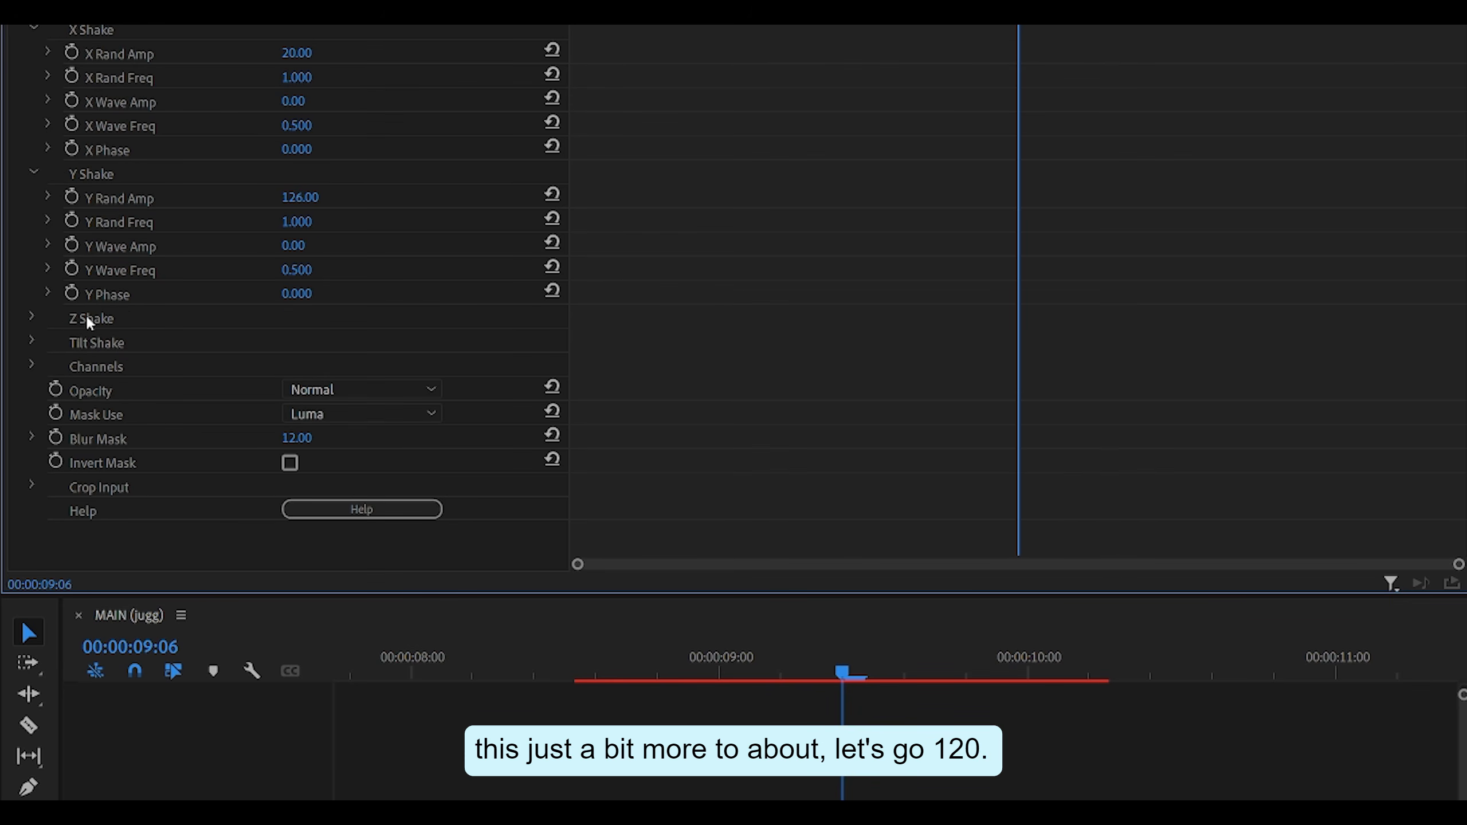
pyautogui.click(33, 342)
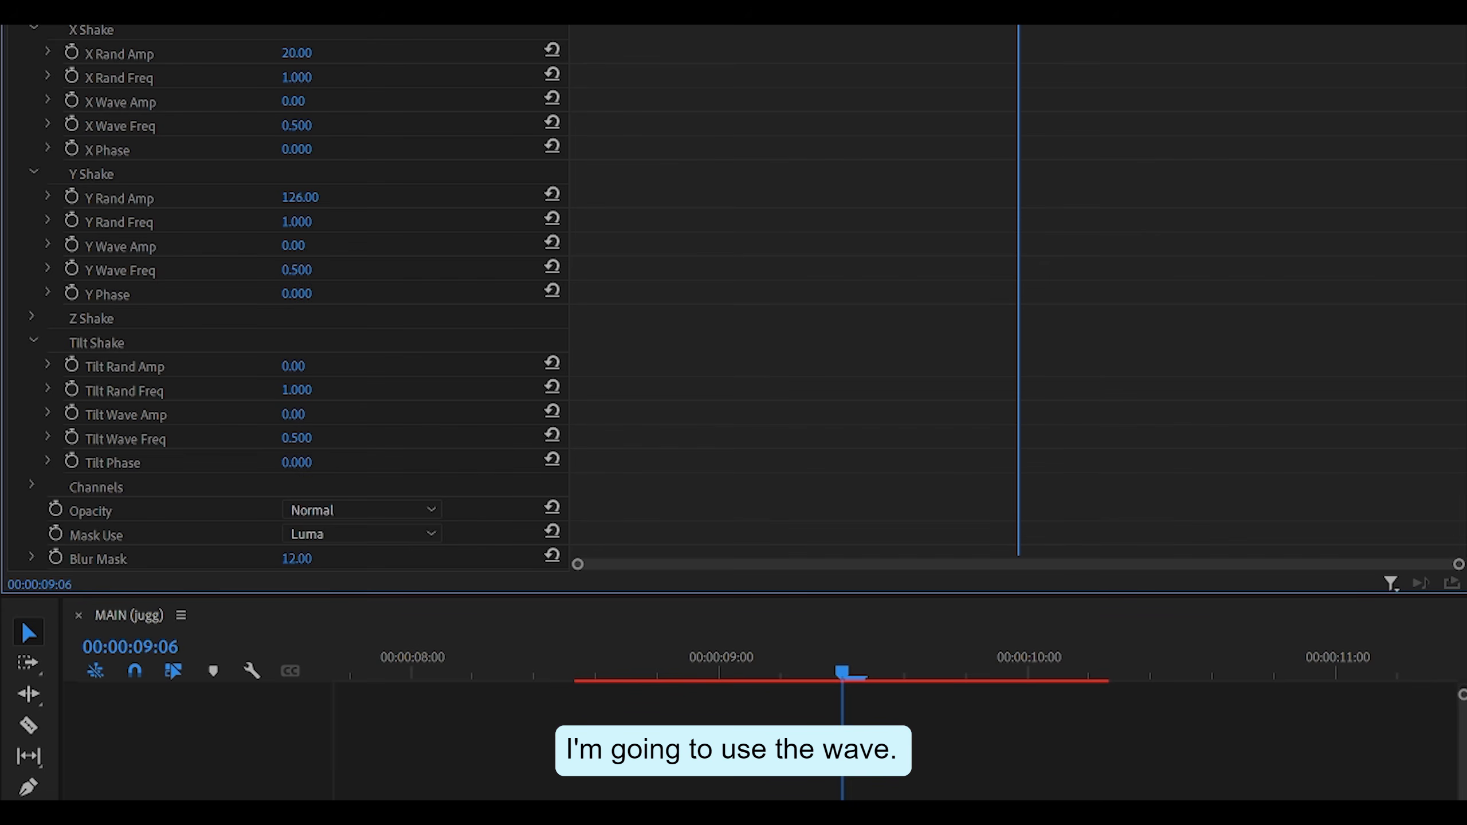
pyautogui.click(293, 414)
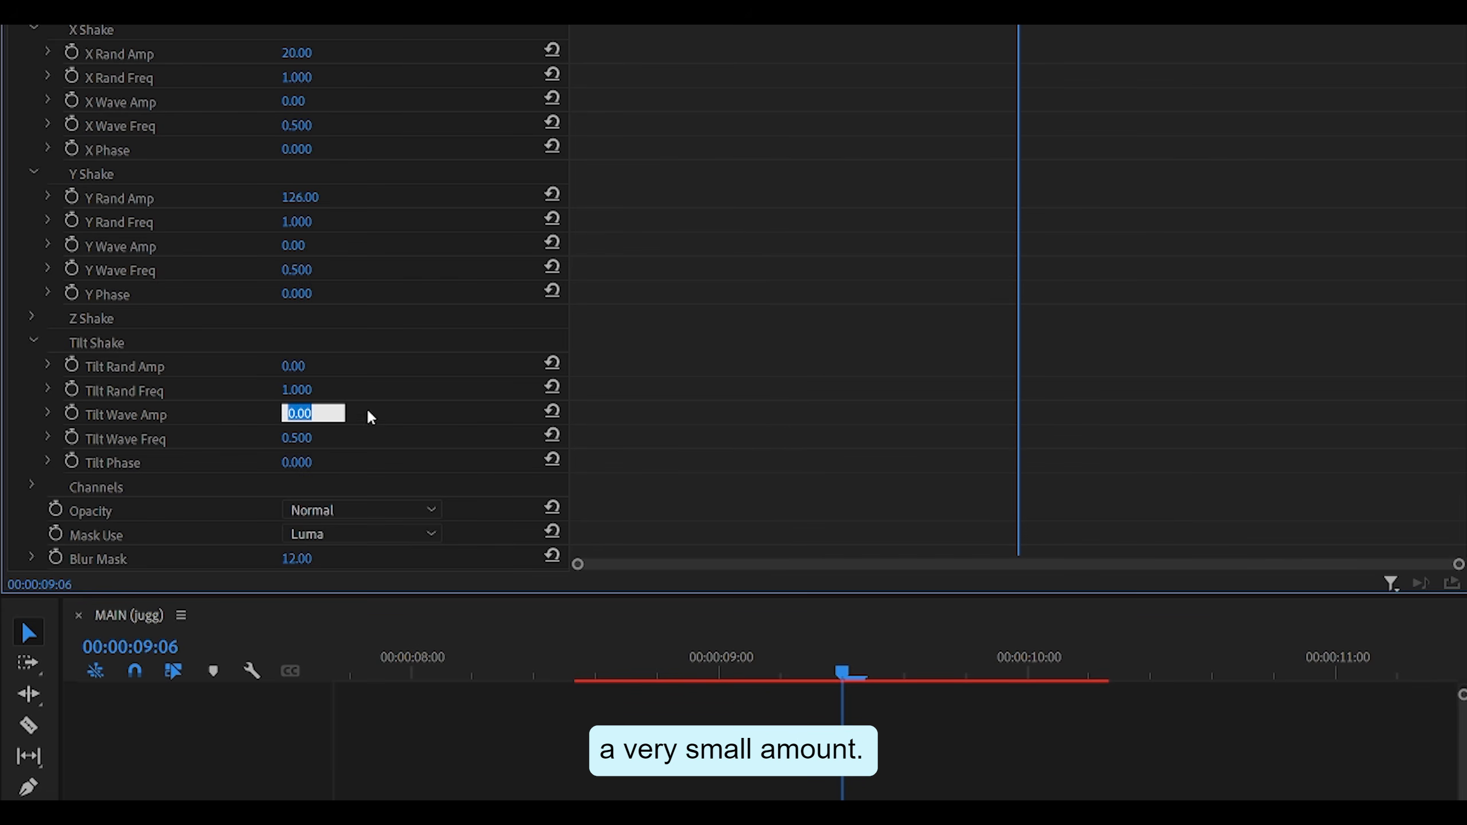
pyautogui.write('1')
pyautogui.press('Return')
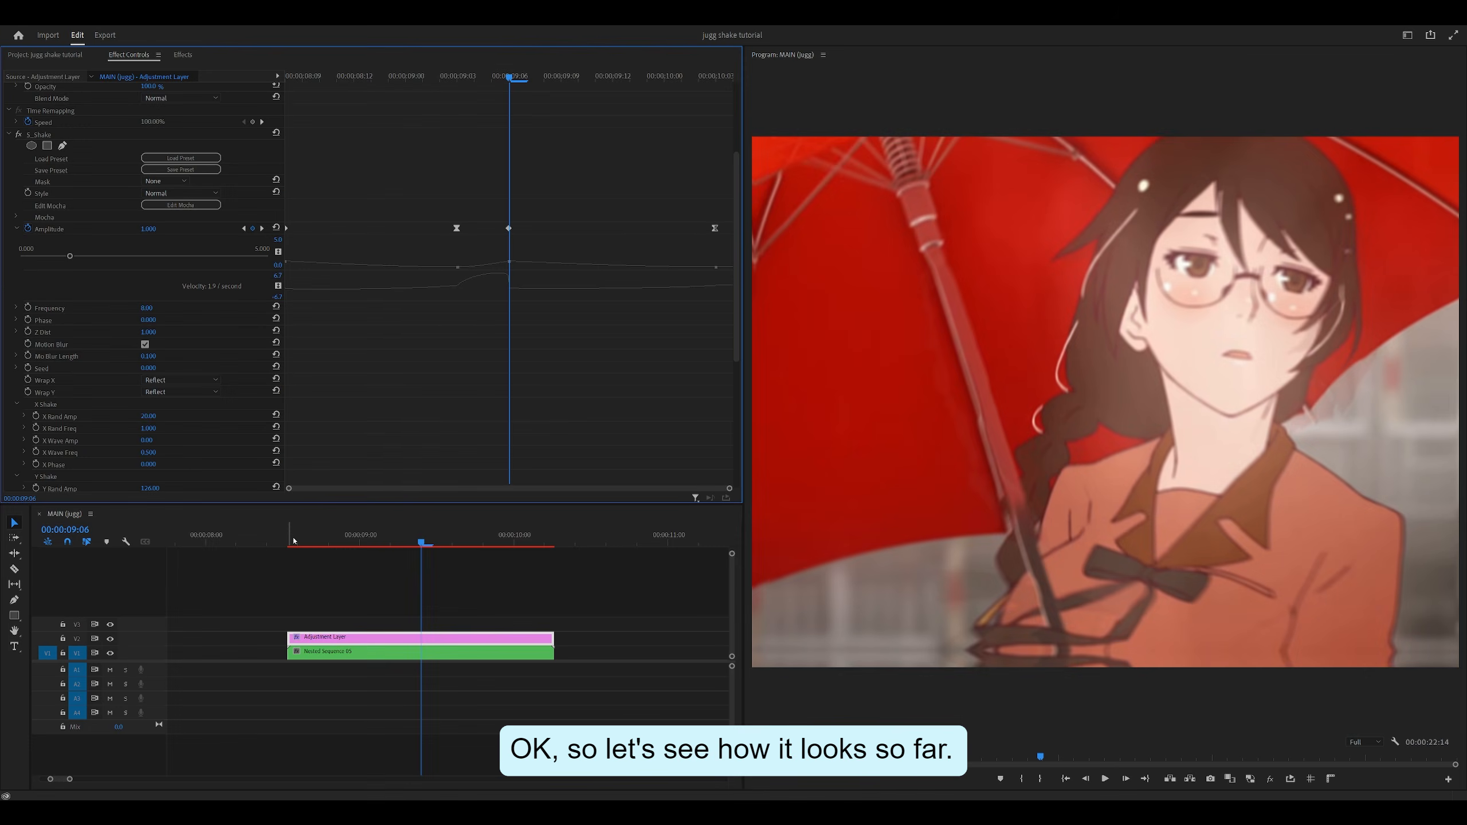
# Step: Play back the clip and scrub its final part to examine how the shake fades out toward the end
pyautogui.click(583, 671)
pyautogui.press('space')
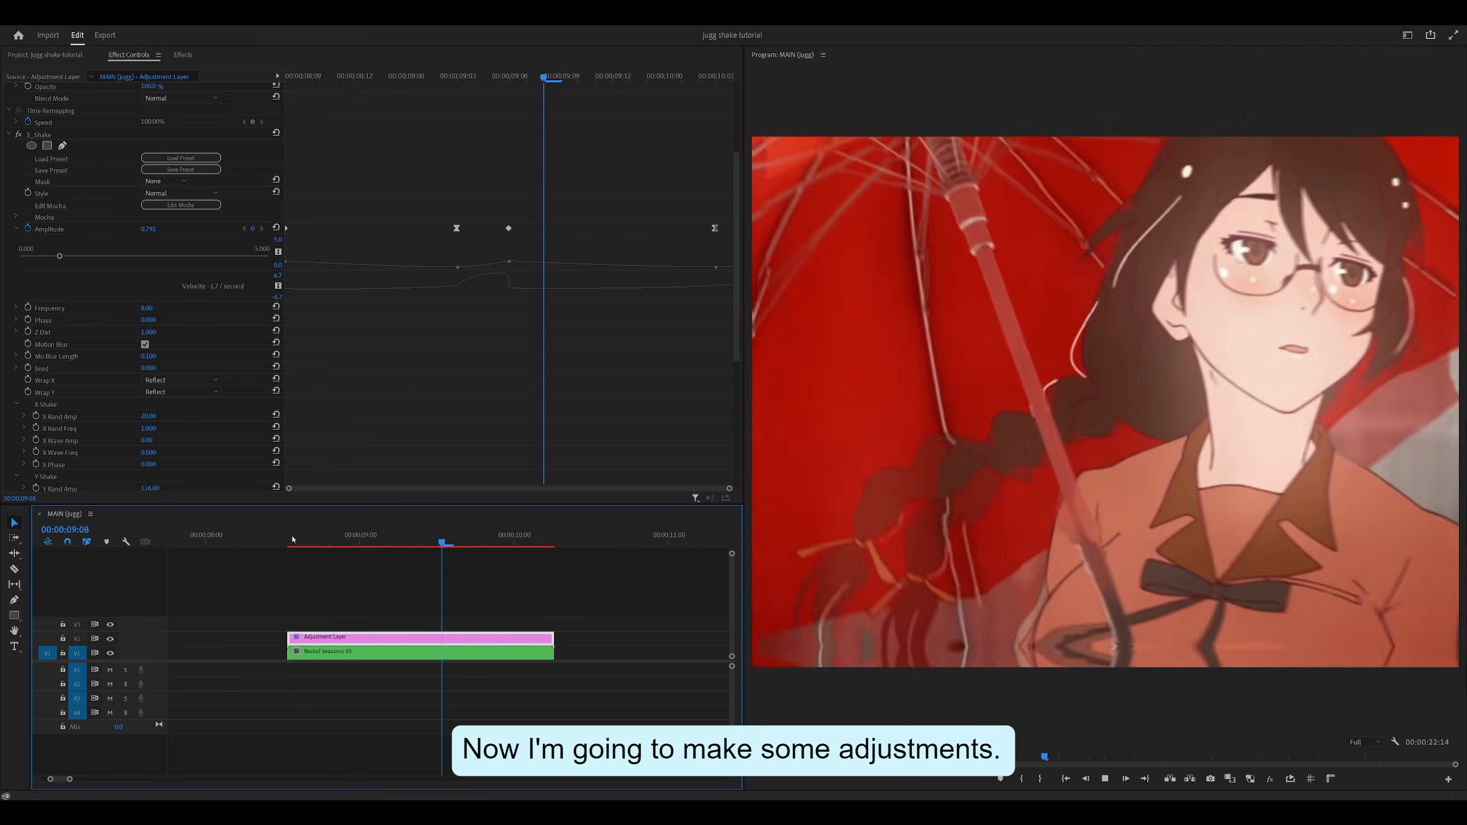
pyautogui.press('space')
pyautogui.moveTo(295, 540); pyautogui.dragTo(489, 542)
pyautogui.click(601, 121)
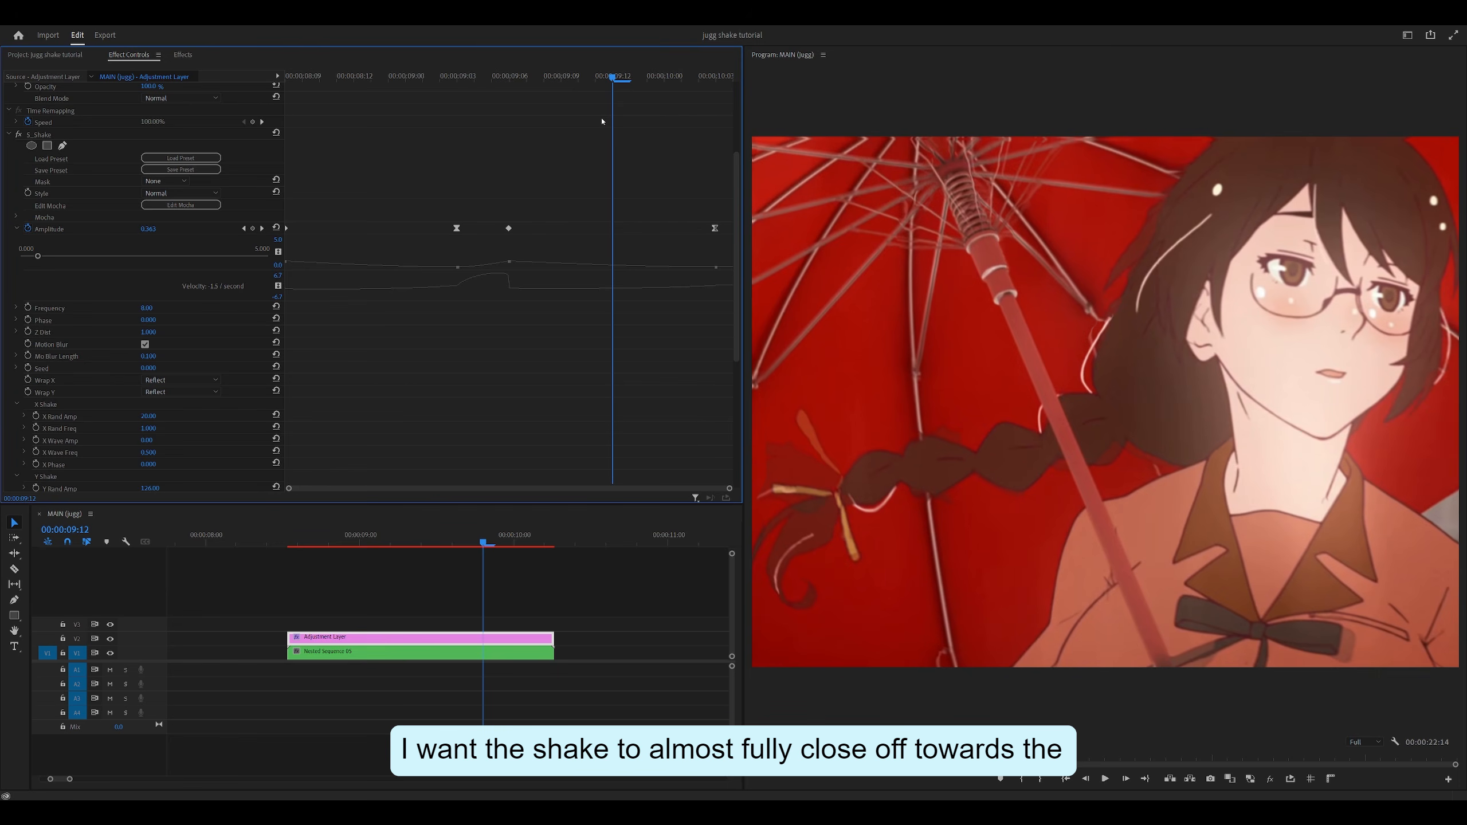
pyautogui.press('Right')
pyautogui.press('Right')
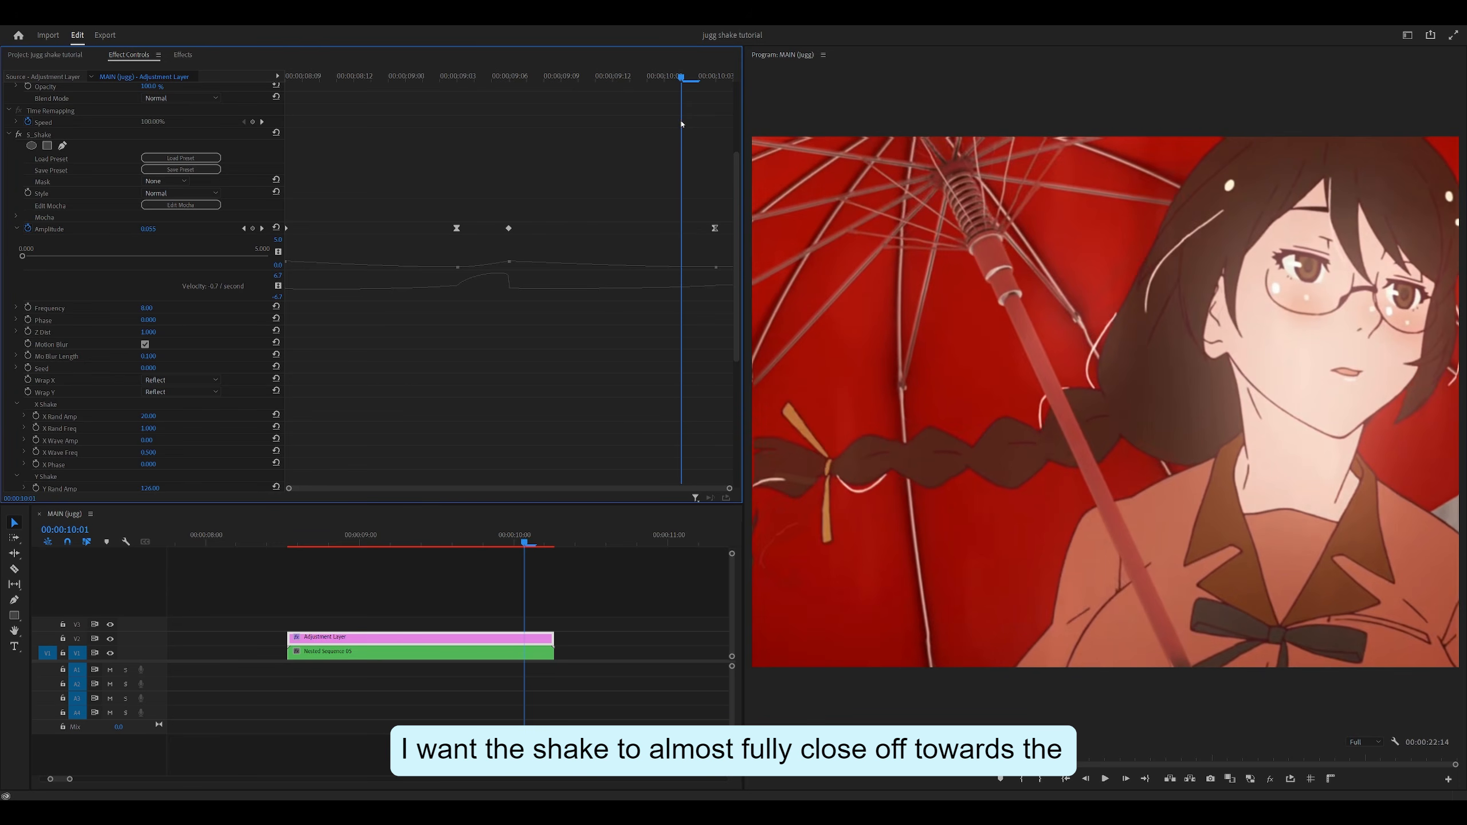
pyautogui.moveTo(630, 122)
pyautogui.mouseDown()
pyautogui.moveTo(610, 124)
pyautogui.moveTo(682, 124)
pyautogui.moveTo(612, 124)
pyautogui.mouseUp()
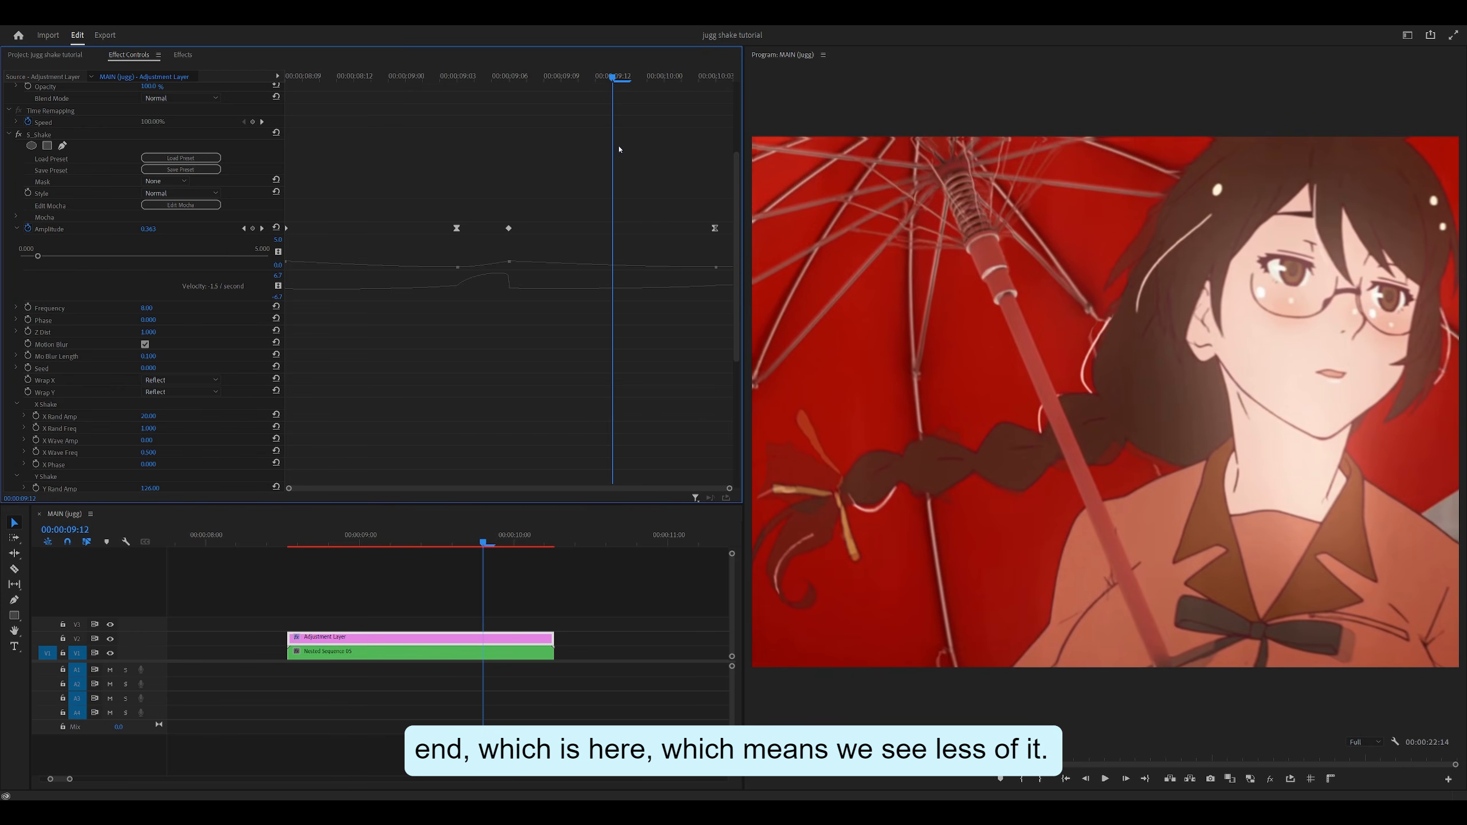
pyautogui.moveTo(617, 78); pyautogui.dragTo(634, 79)
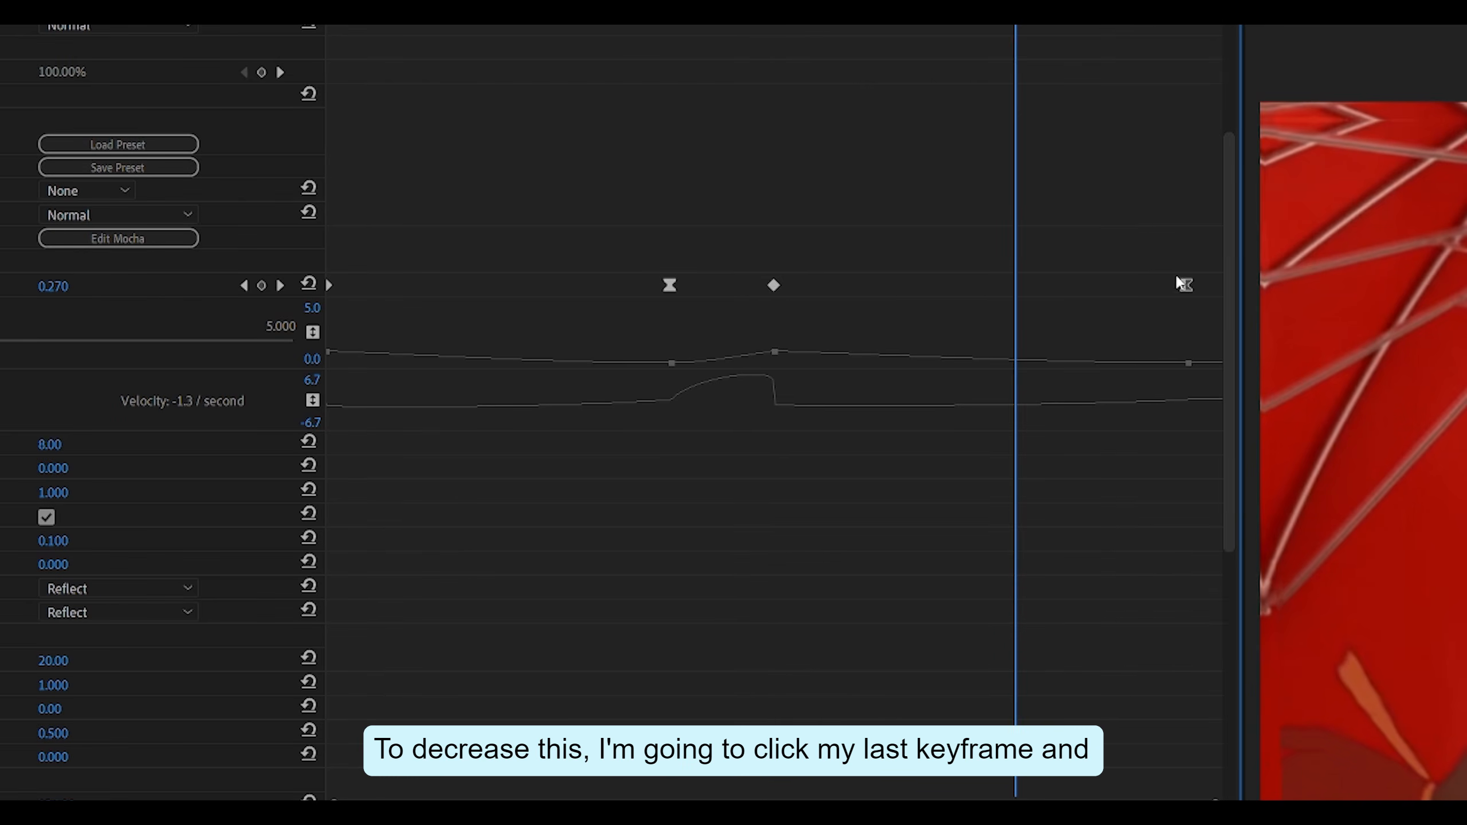
# Step: Lengthen and level the incoming velocity handle of the last Amplitude keyframe so the shake eases out sooner
pyautogui.click(1186, 286)
pyautogui.moveTo(1120, 403); pyautogui.dragTo(1085, 398)
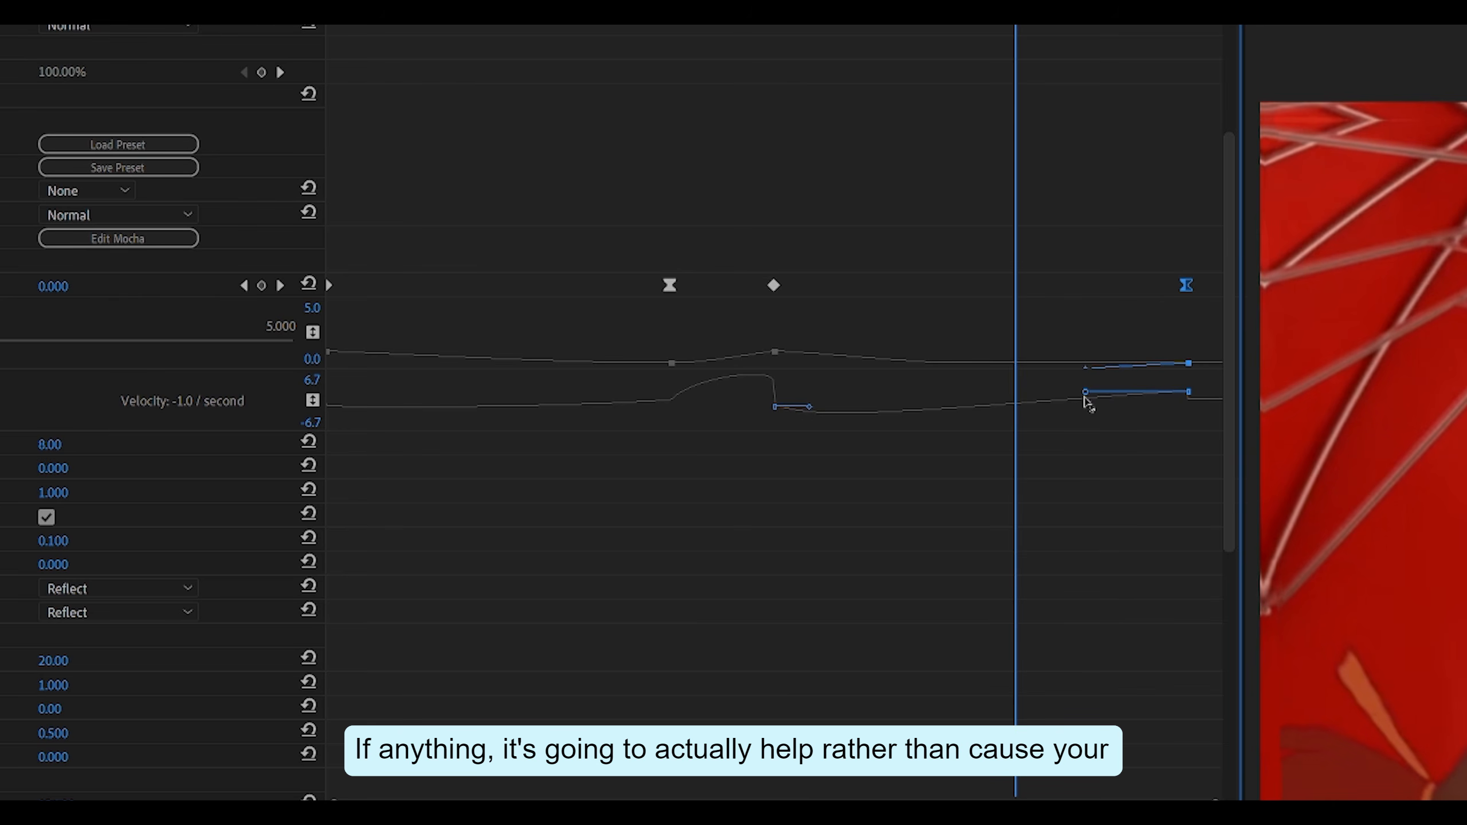
pyautogui.moveTo(1085, 402); pyautogui.dragTo(1059, 407)
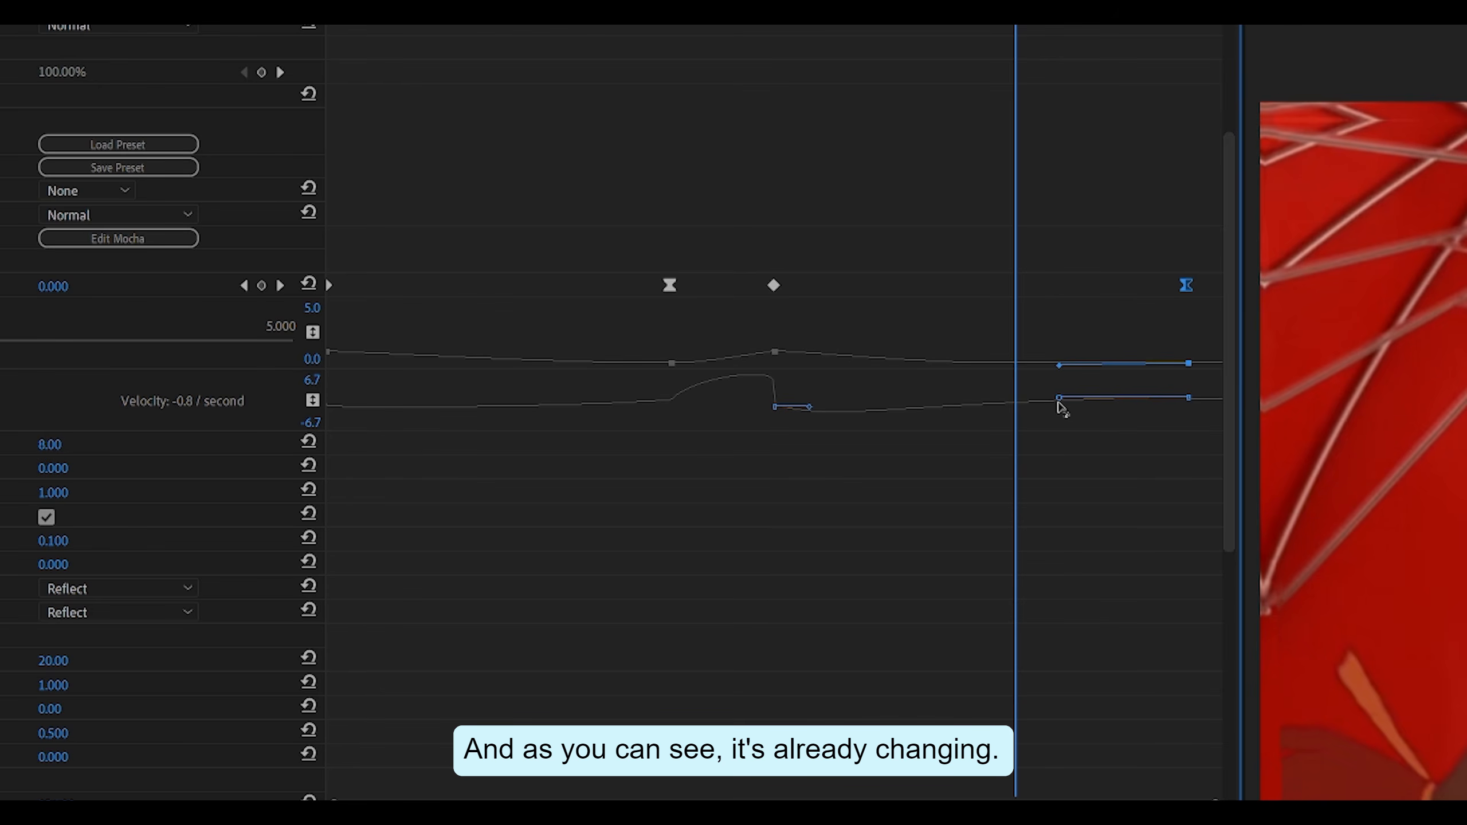
pyautogui.click(1062, 463)
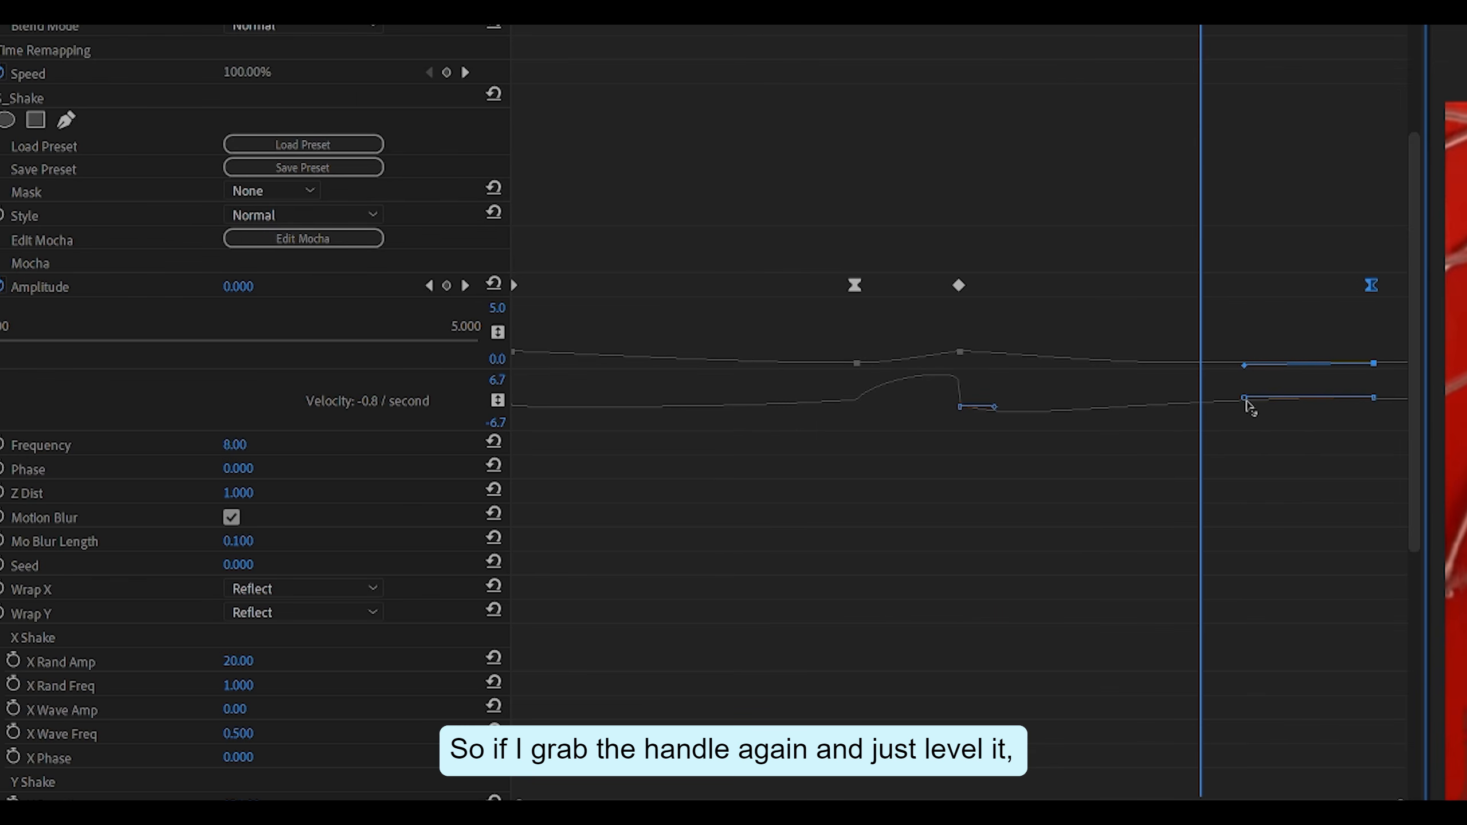
pyautogui.moveTo(1248, 402); pyautogui.dragTo(1249, 403)
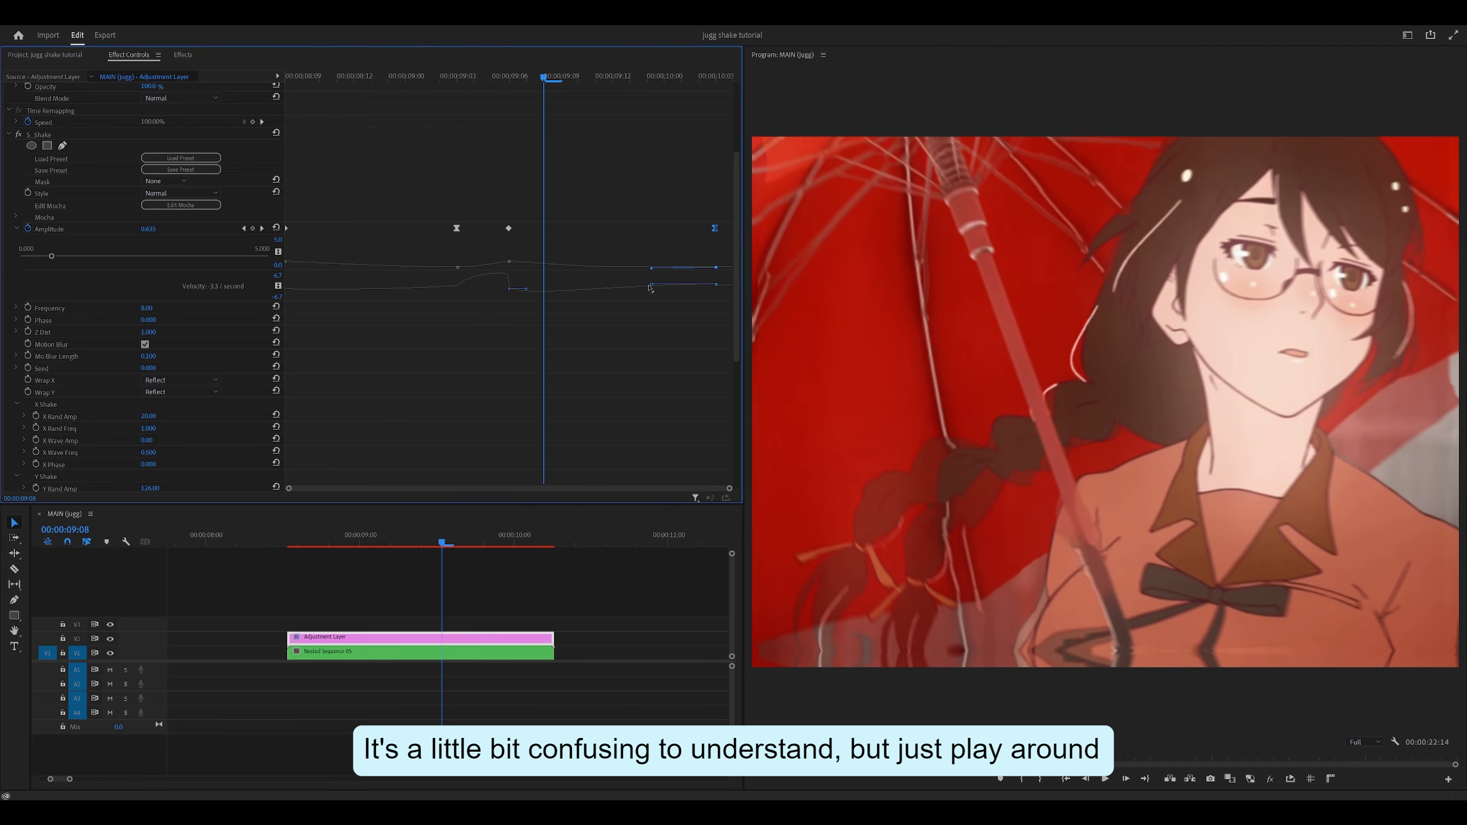
pyautogui.moveTo(651, 287); pyautogui.dragTo(646, 291)
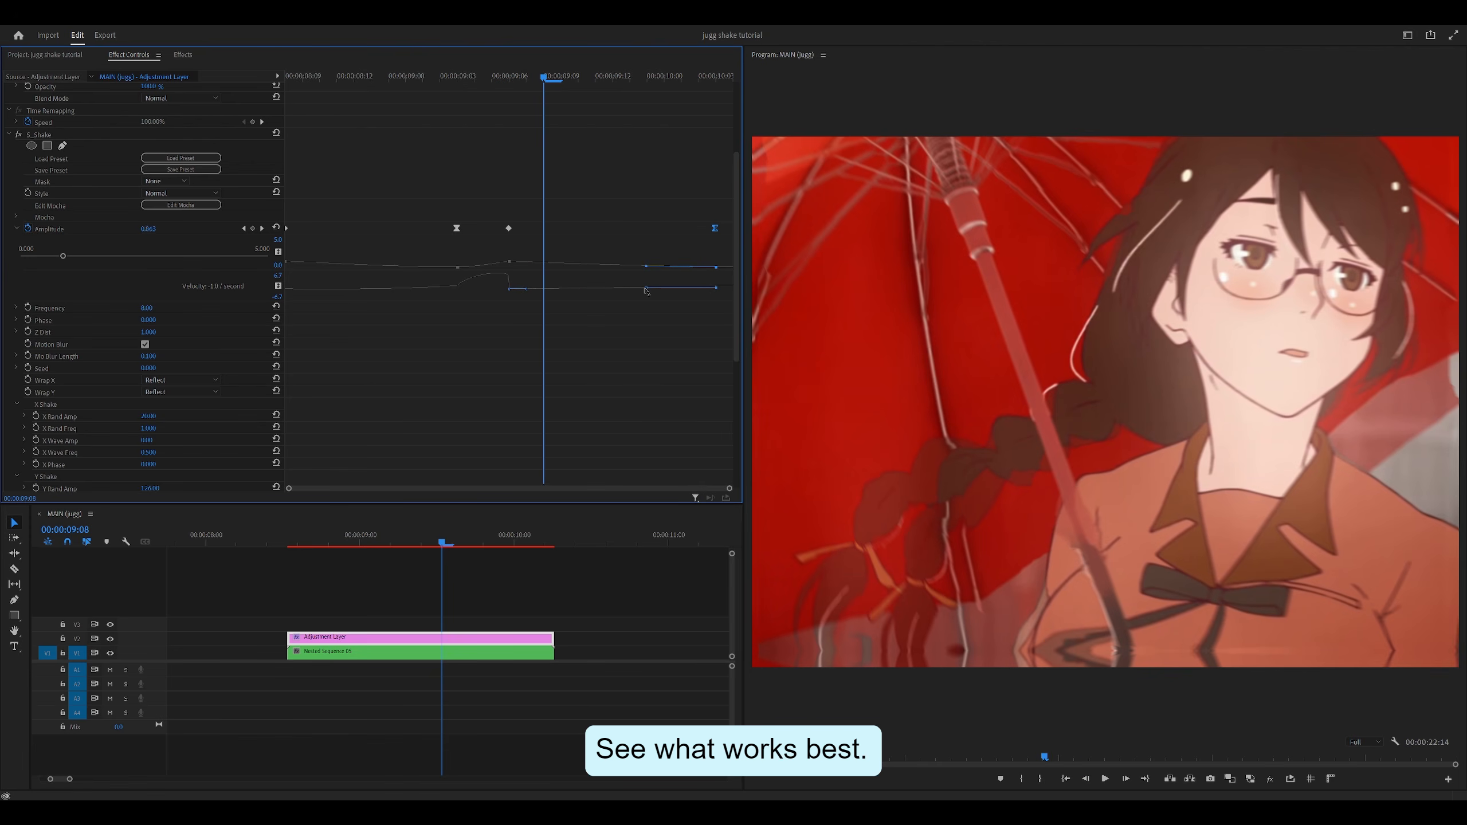
# Step: Play the clip to check the adjusted shake, and return to the clip's start
pyautogui.click(508, 77)
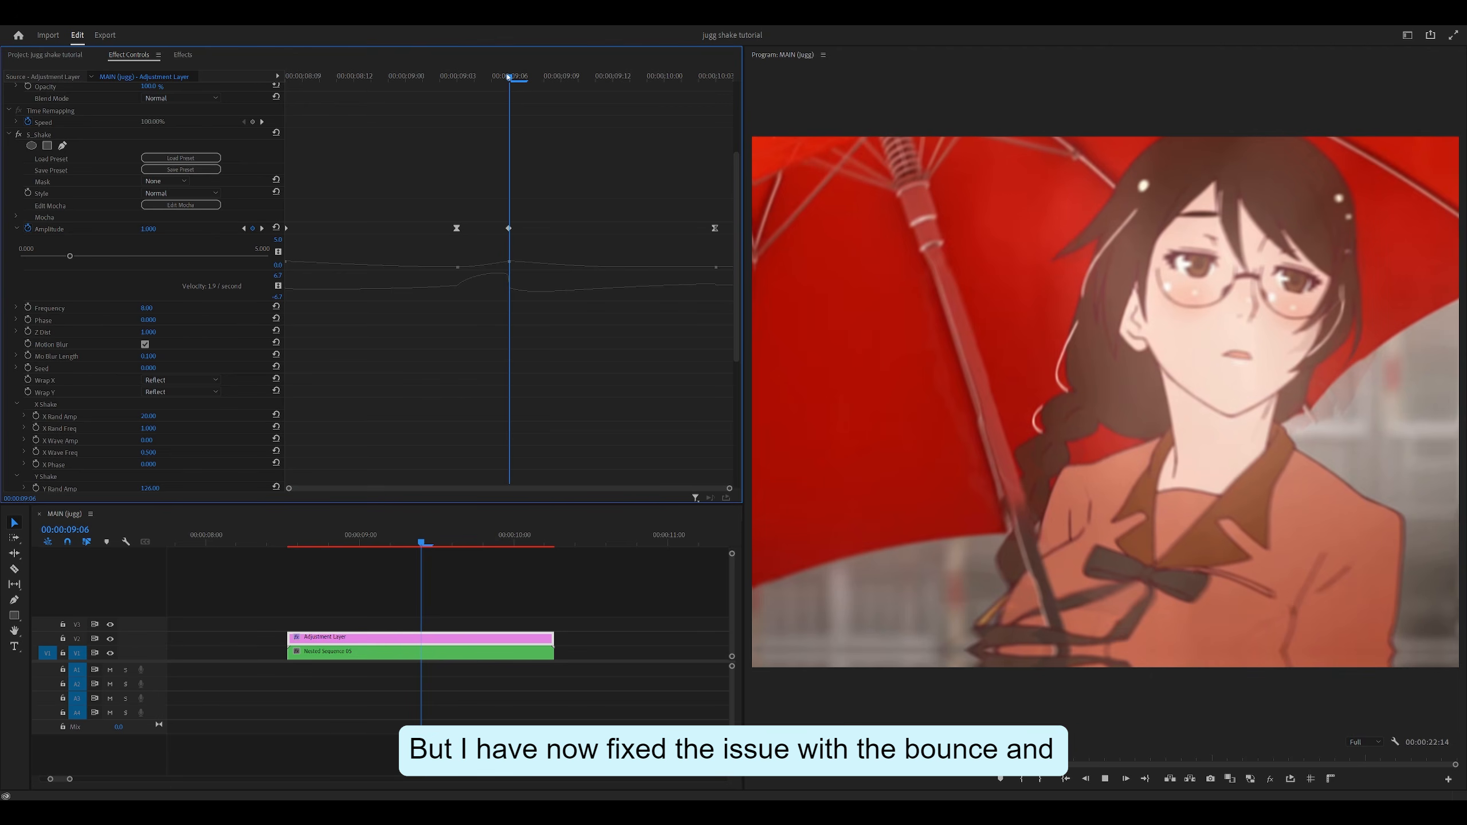
pyautogui.press('space')
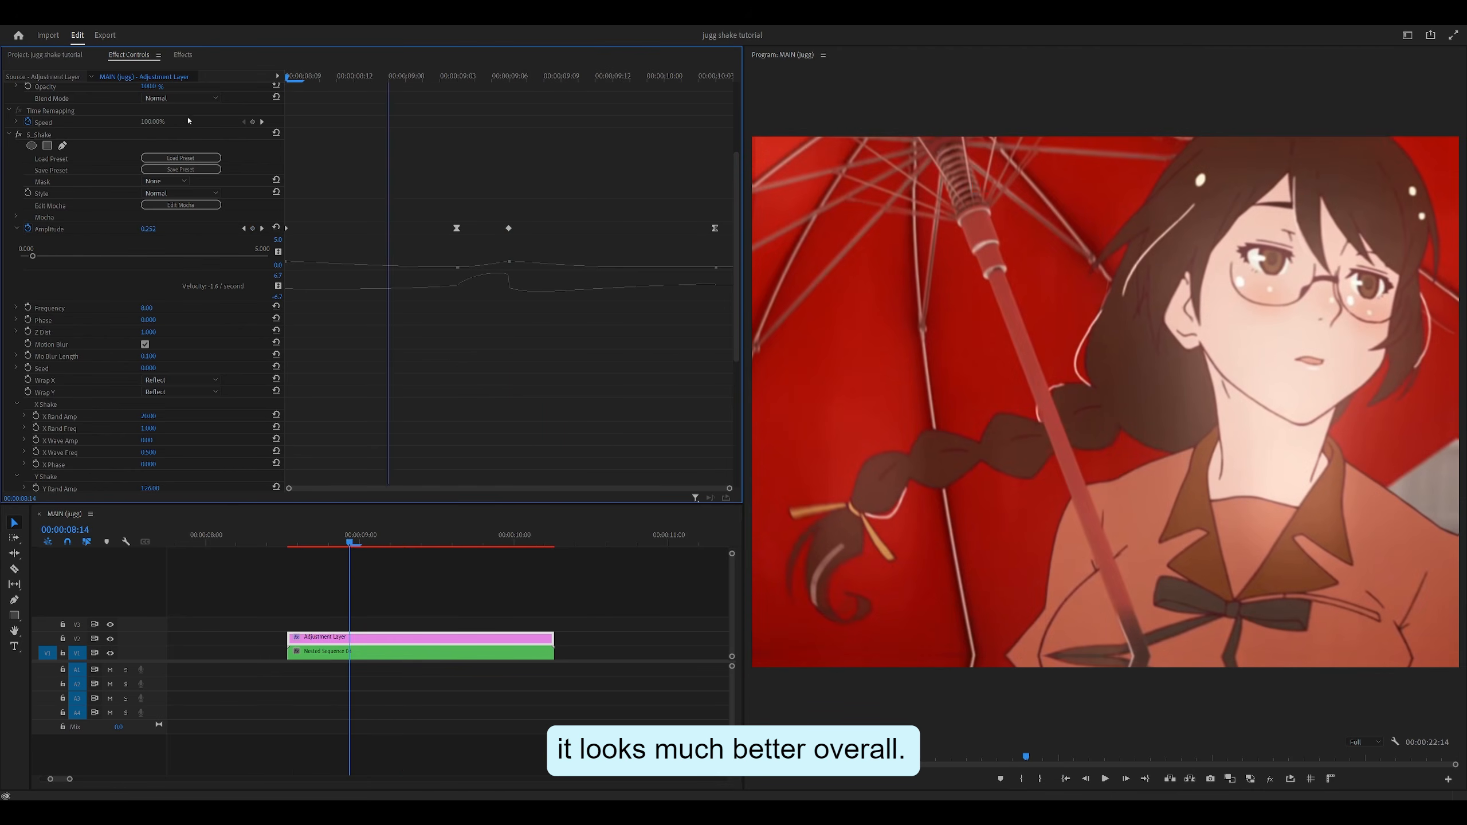
pyautogui.click(287, 543)
pyautogui.press('space')
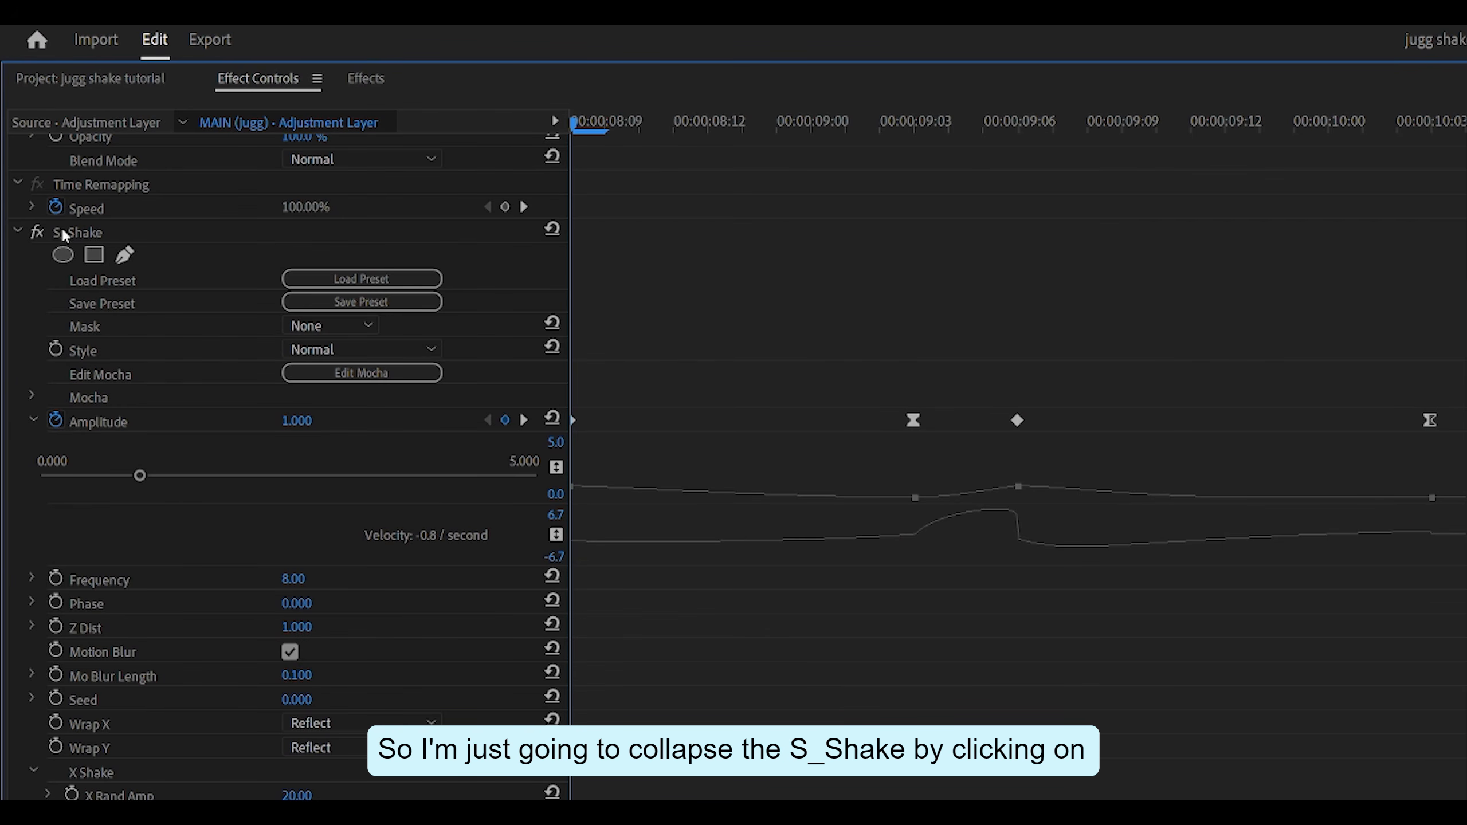
# Step: Collapse the S_Shake settings, search the effects for s_flicker and apply S_Flicker from Sapphire Time to the adjustment layer
pyautogui.click(18, 231)
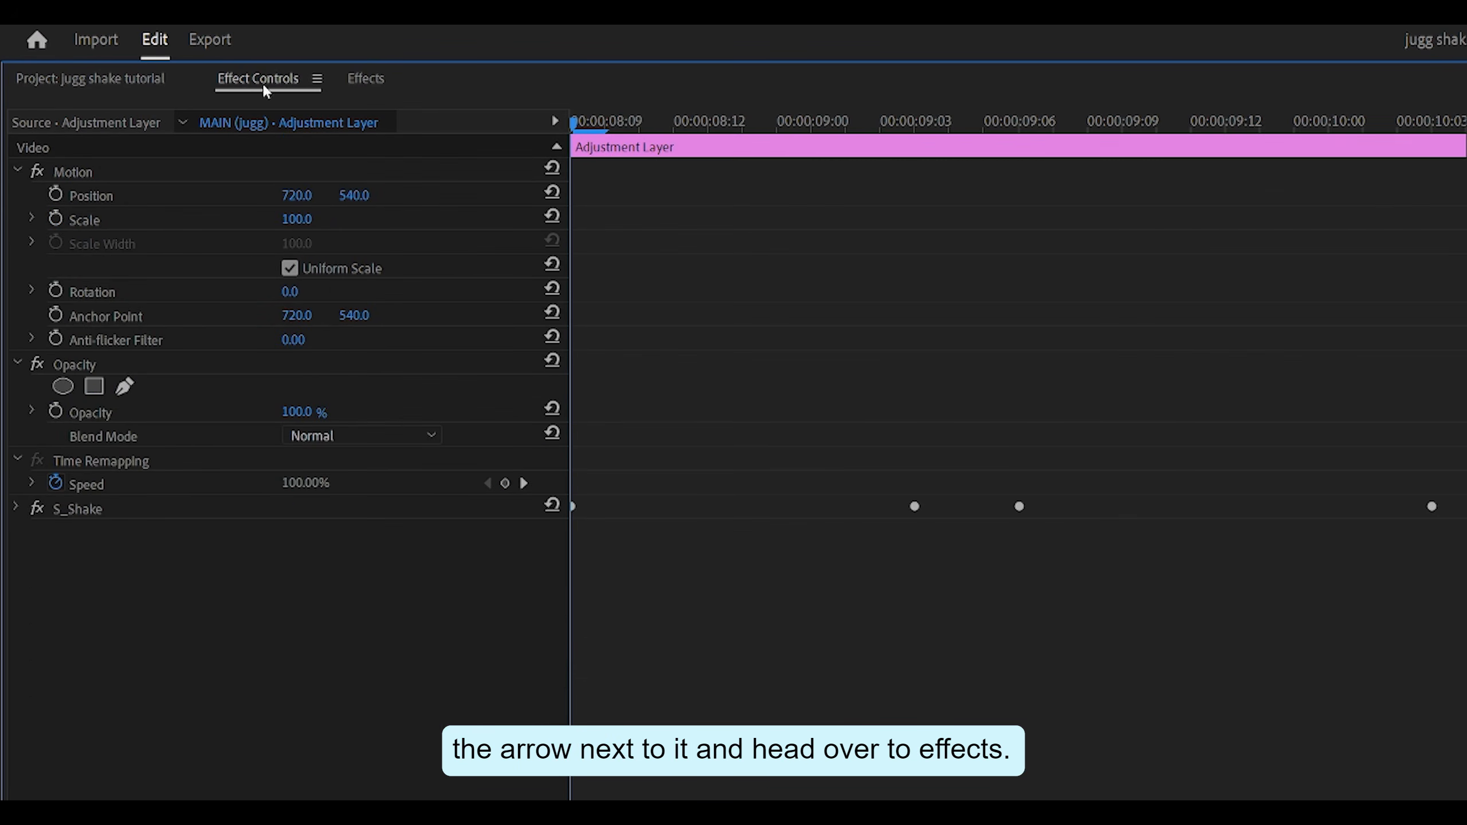
pyautogui.click(375, 85)
pyautogui.click(161, 108)
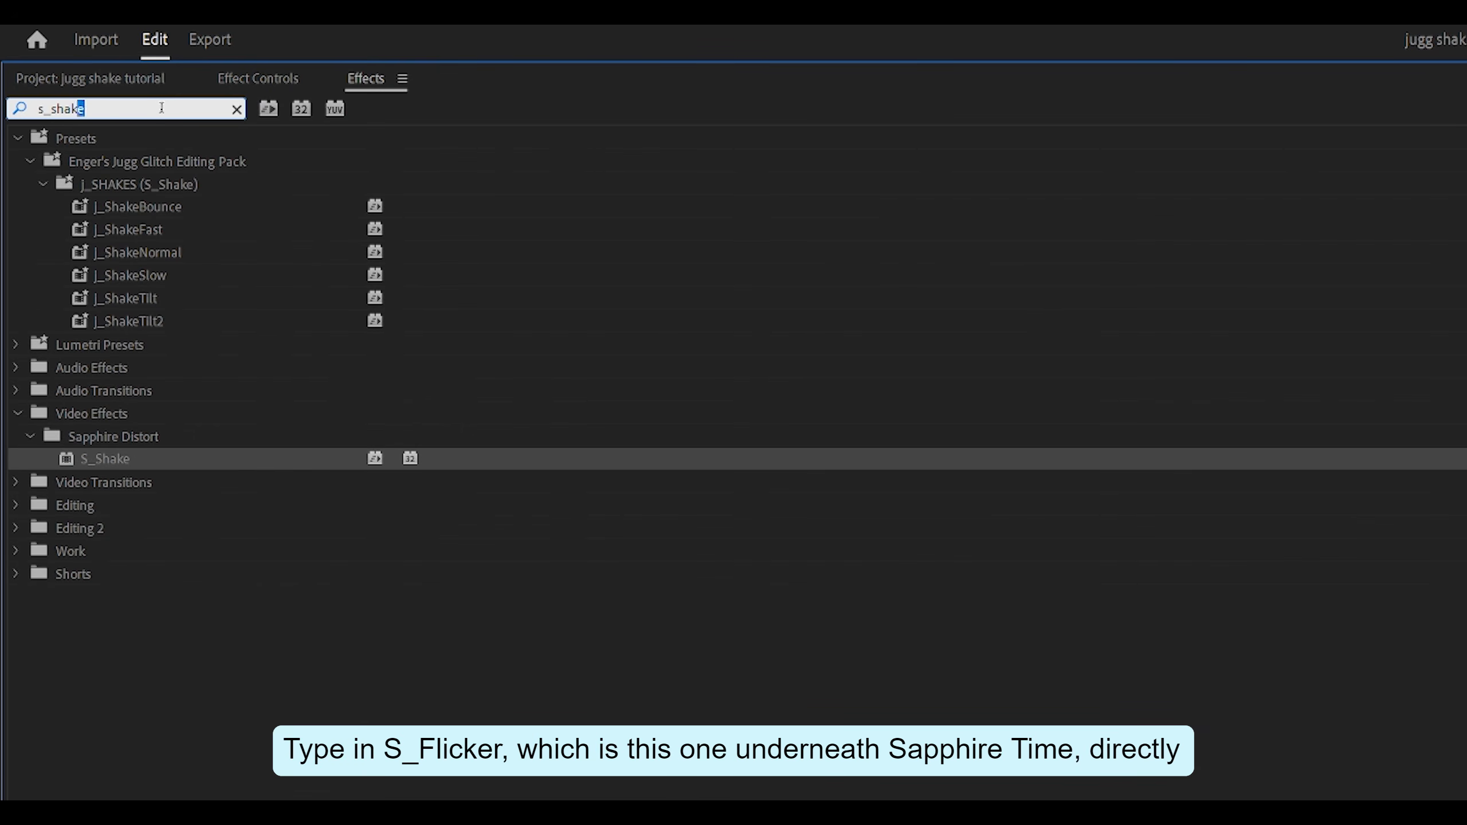
pyautogui.press('BackSpace')
pyautogui.press('BackSpace')
pyautogui.press('BackSpace')
pyautogui.press('BackSpace')
pyautogui.press('BackSpace')
pyautogui.write('flicker')
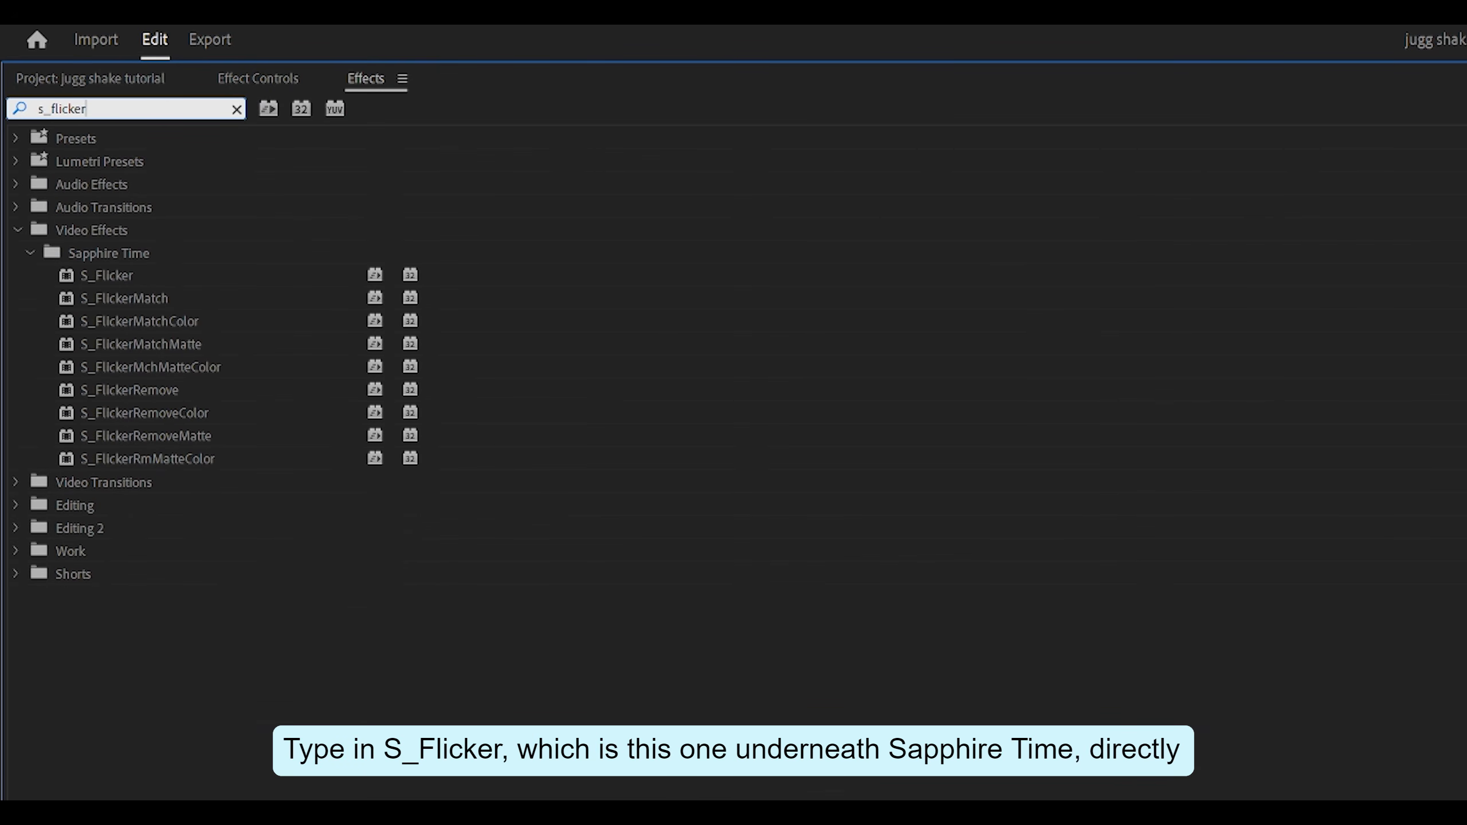
pyautogui.click(126, 274)
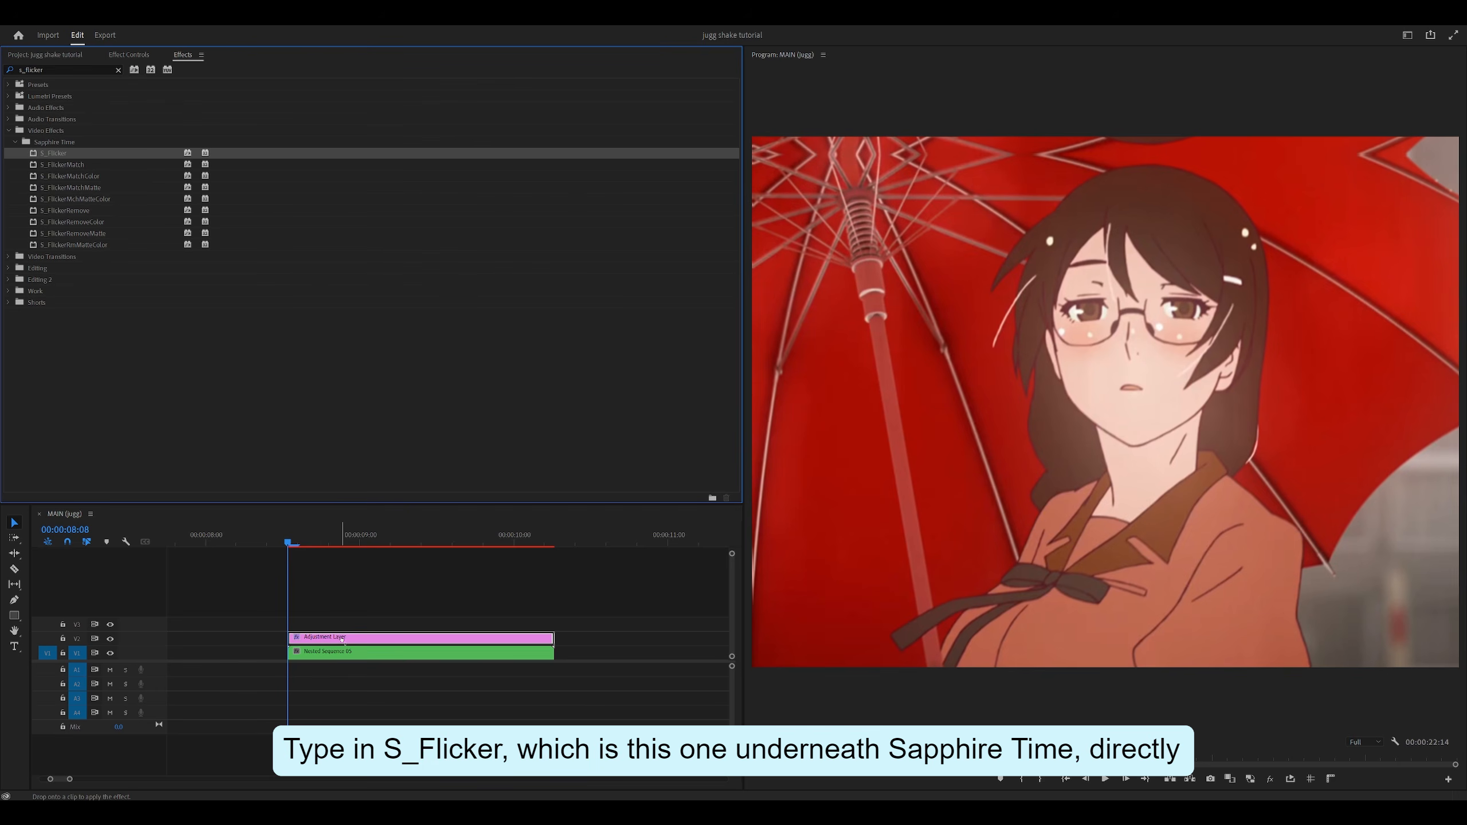
pyautogui.moveTo(107, 276); pyautogui.dragTo(419, 637)
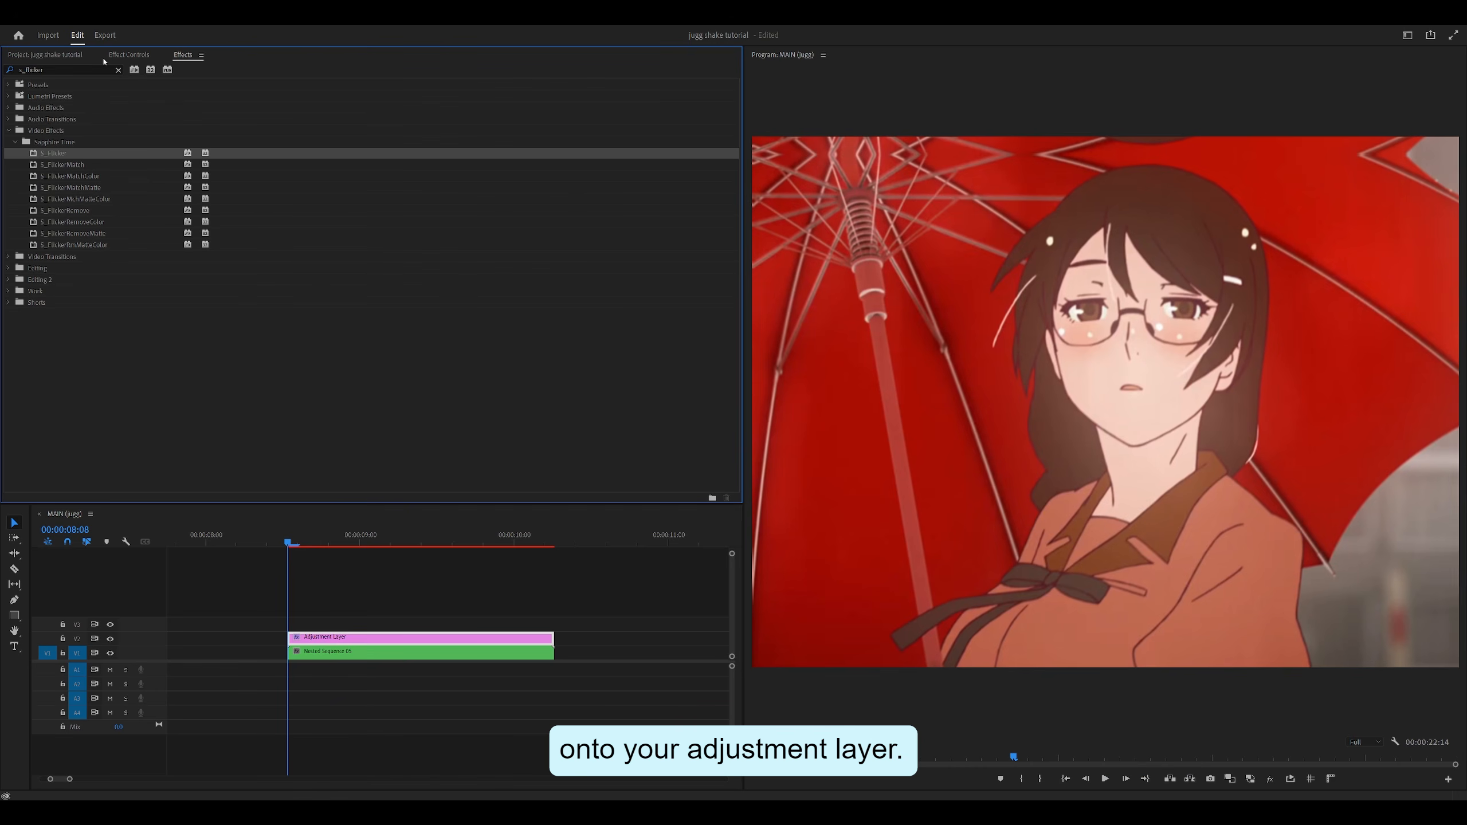
# Step: At the clip's start, keyframe the S_Flicker Amplitude at 0.5 and set Rand Freq to 15
pyautogui.click(256, 80)
pyautogui.scroll(-2, 417, 345)
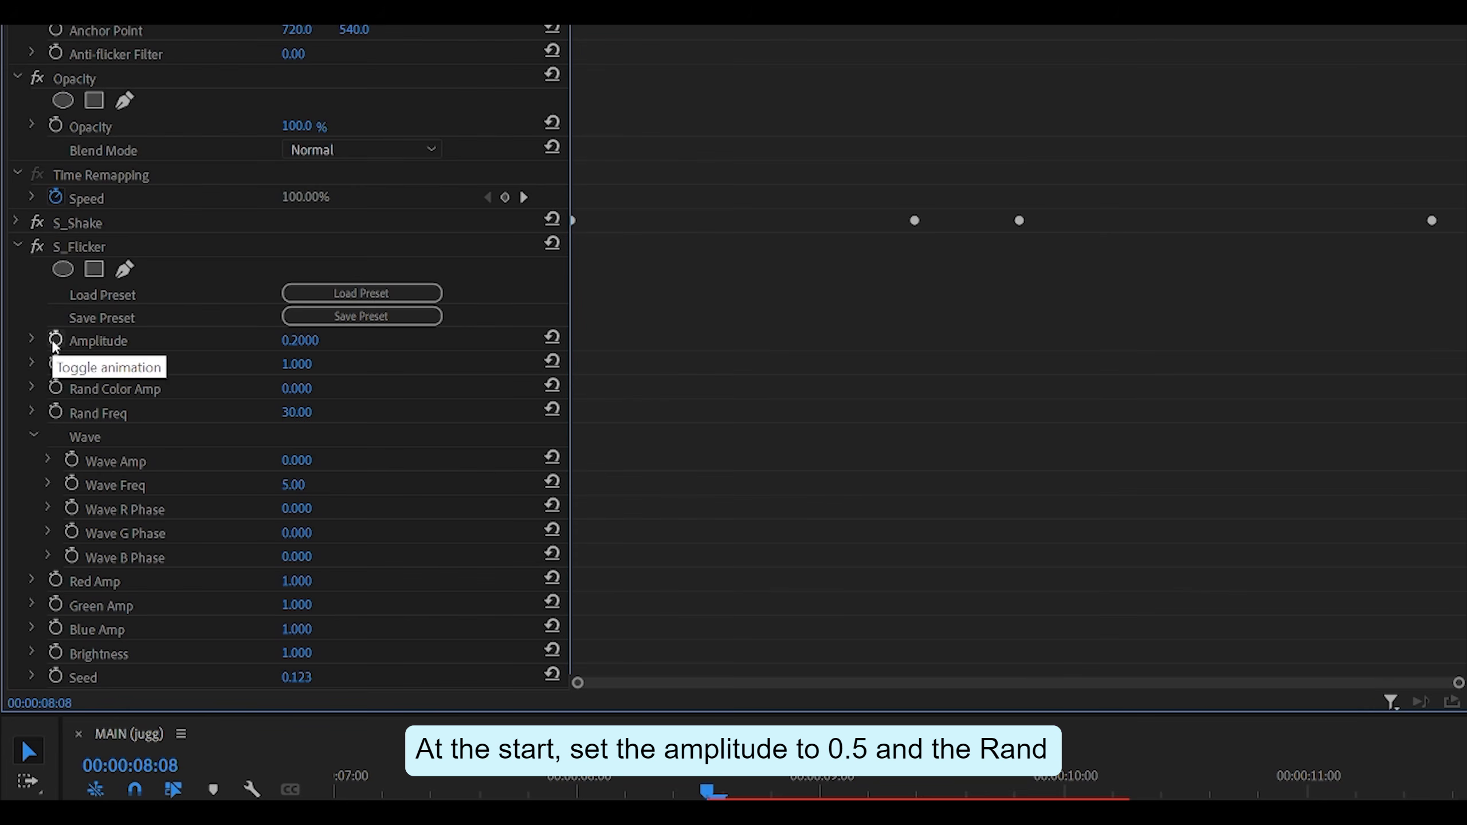
pyautogui.click(27, 280)
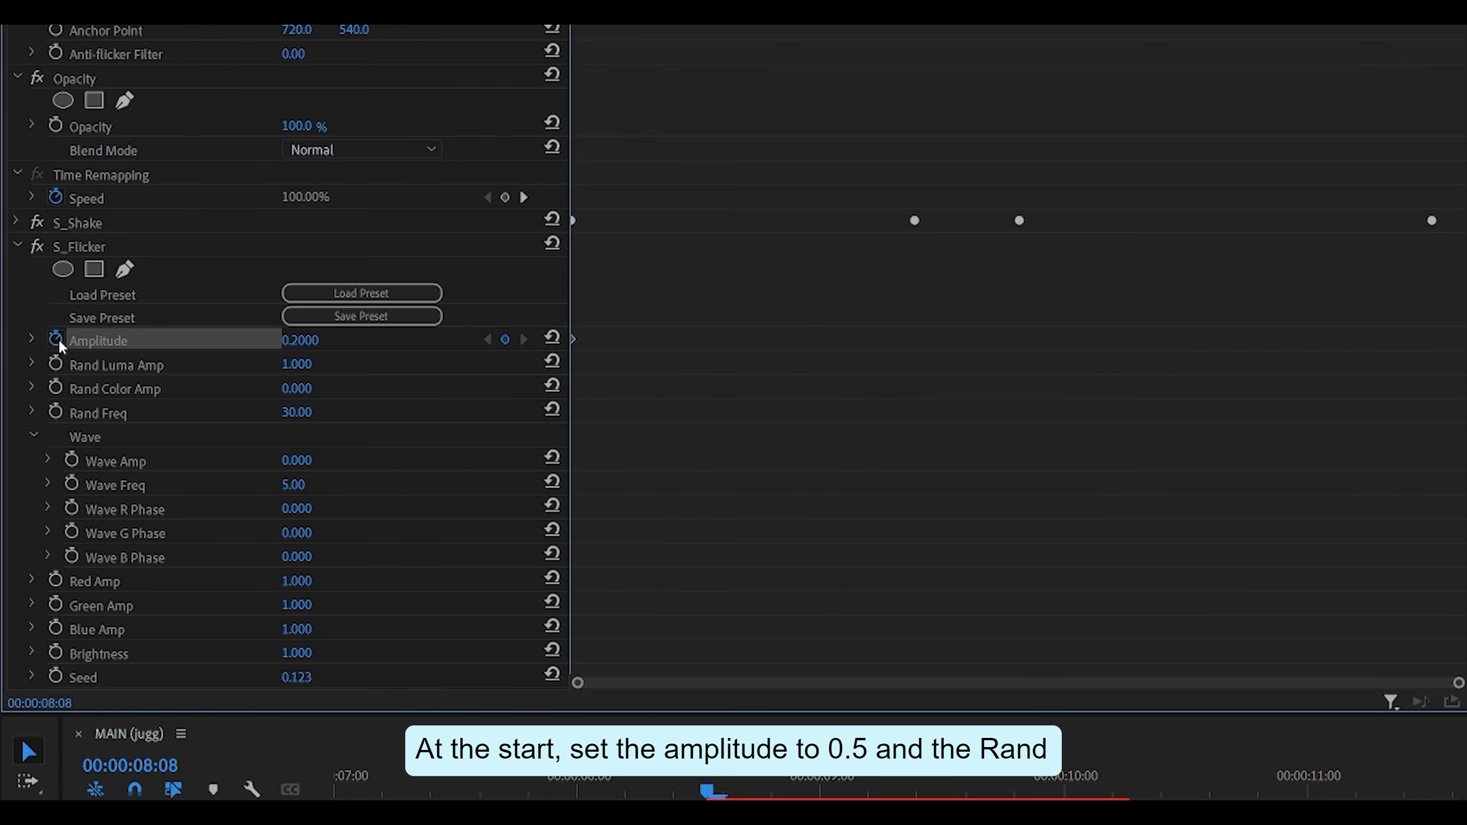
pyautogui.click(312, 340)
pyautogui.write('0.5')
pyautogui.press('Return')
pyautogui.click(293, 413)
pyautogui.write('15')
pyautogui.press('Return')
# Step: Add an S_Flicker Amplitude keyframe of 0.1 at 00:00:09:03, in line with the second S_Shake keyframe
pyautogui.moveTo(286, 75); pyautogui.dragTo(462, 91)
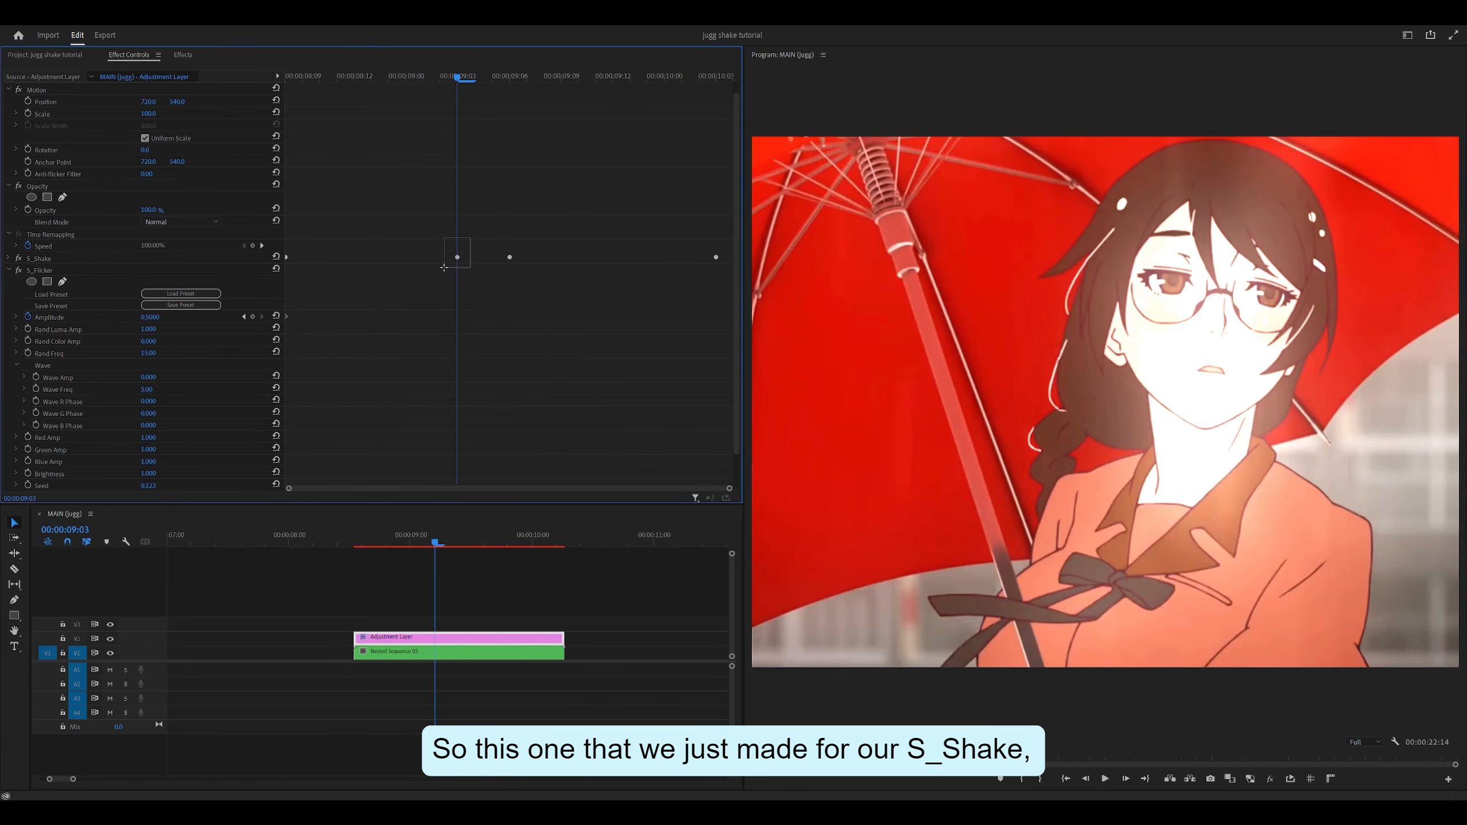
pyautogui.scroll(-1, 153, 296)
pyautogui.click(151, 294)
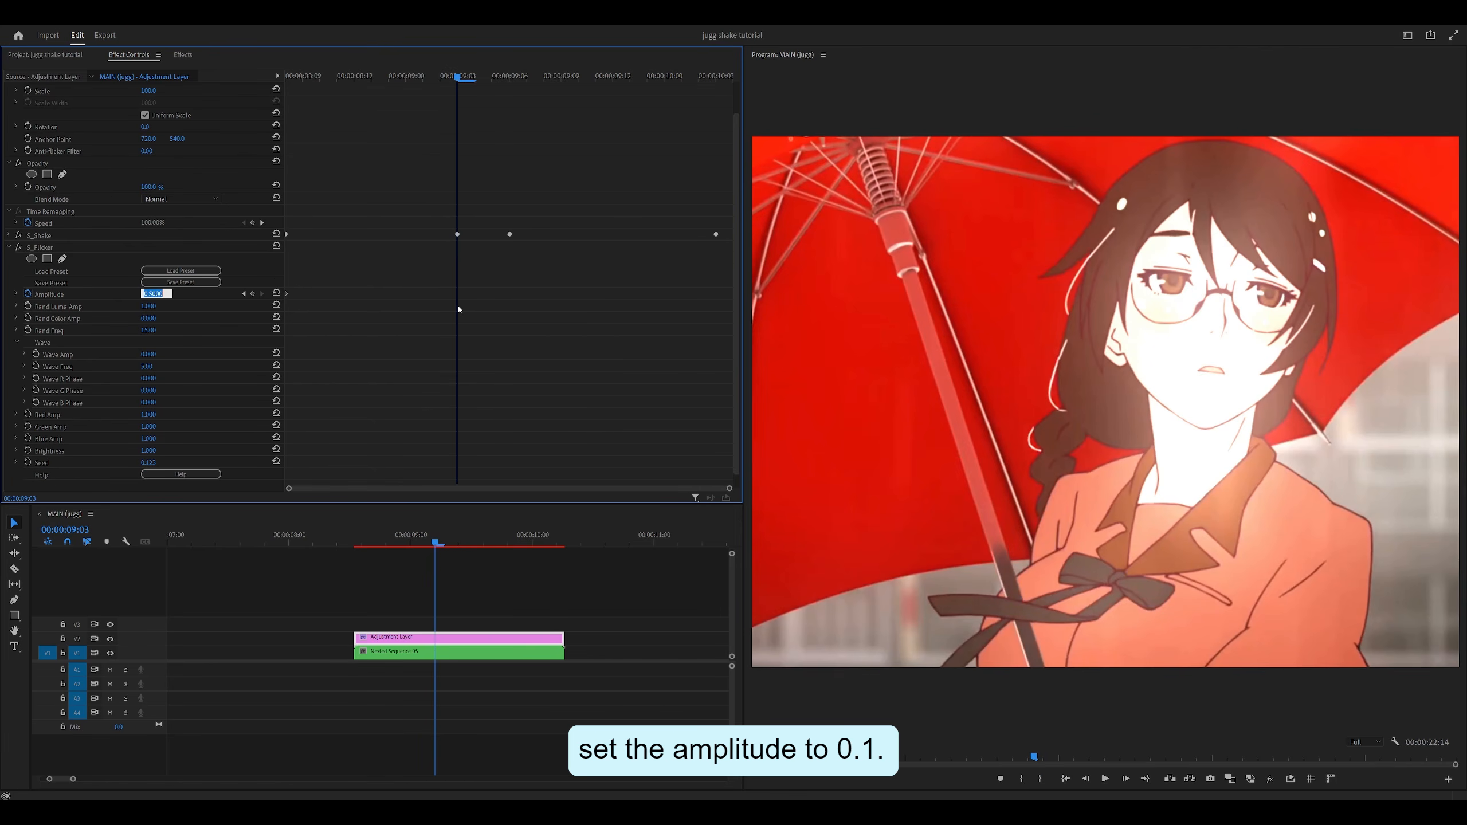
pyautogui.press('BackSpace')
pyautogui.write('.1')
pyautogui.press('Return')
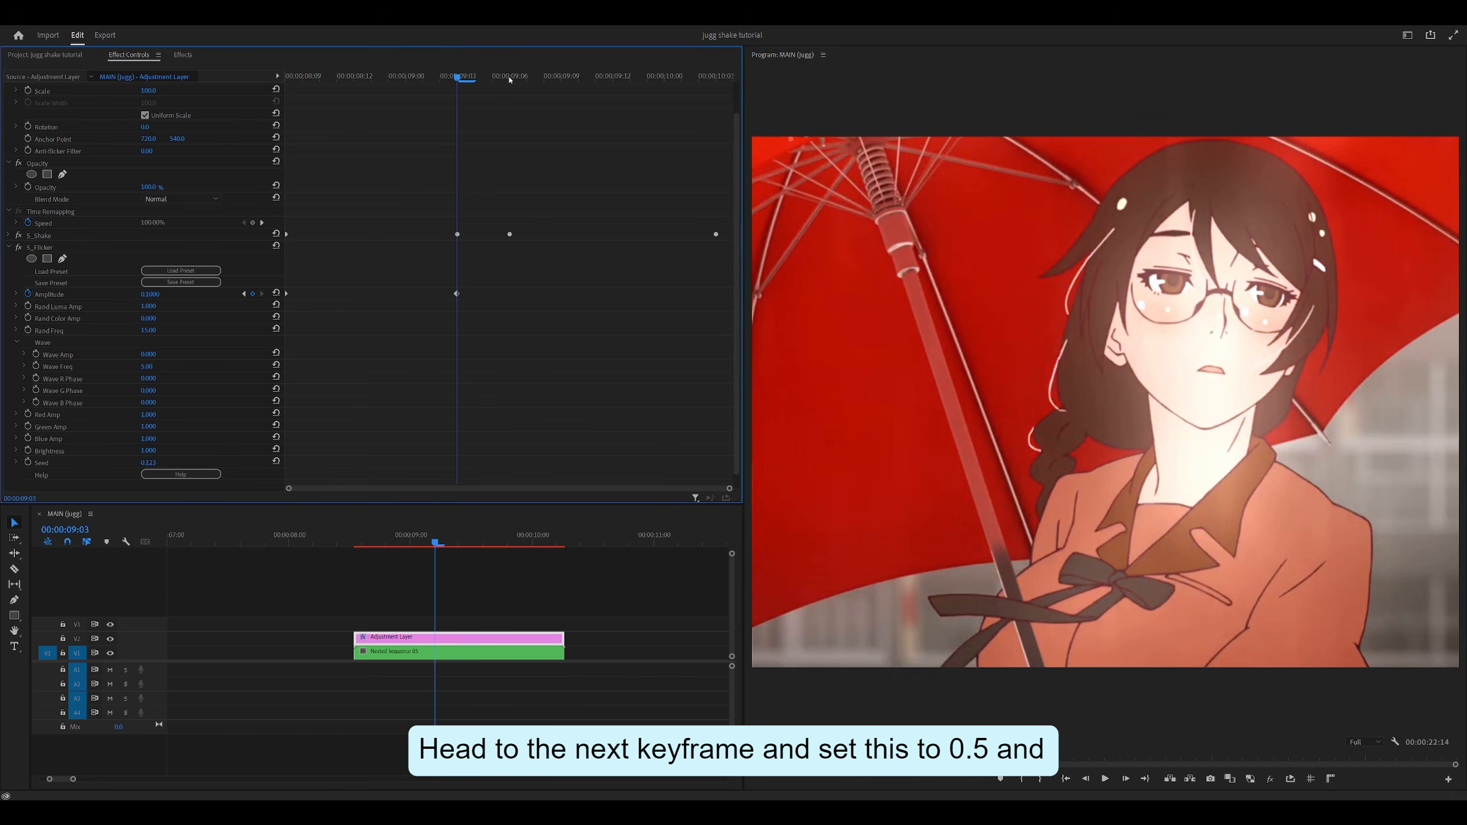
# Step: Add an S_Flicker Amplitude keyframe of 0.5 at 00:00:09:06, in line with the third S_Shake keyframe
pyautogui.press('Right')
pyautogui.press('Right')
pyautogui.press('Right')
pyautogui.click(164, 296)
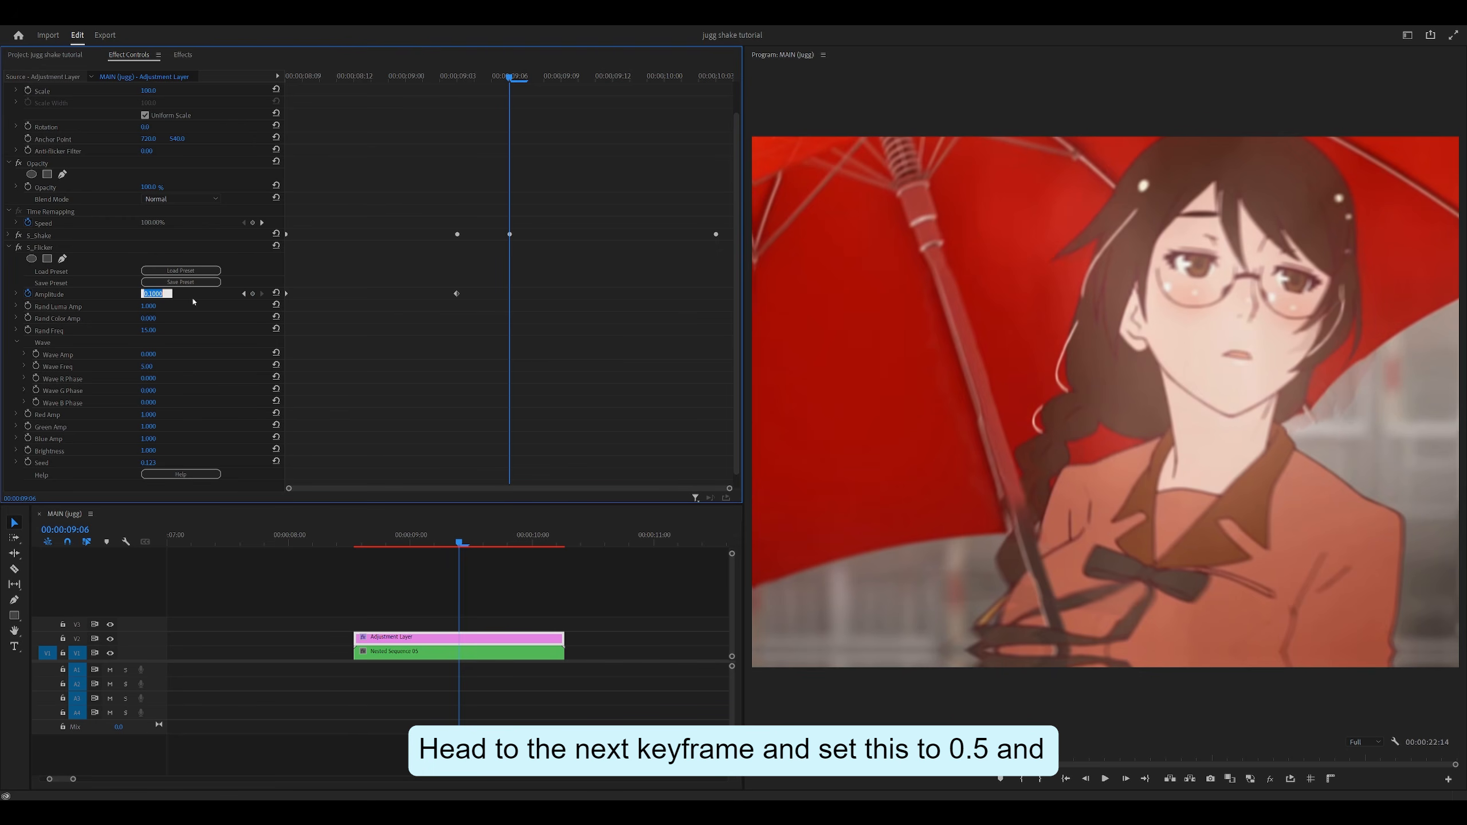
pyautogui.write('.5')
pyautogui.press('Return')
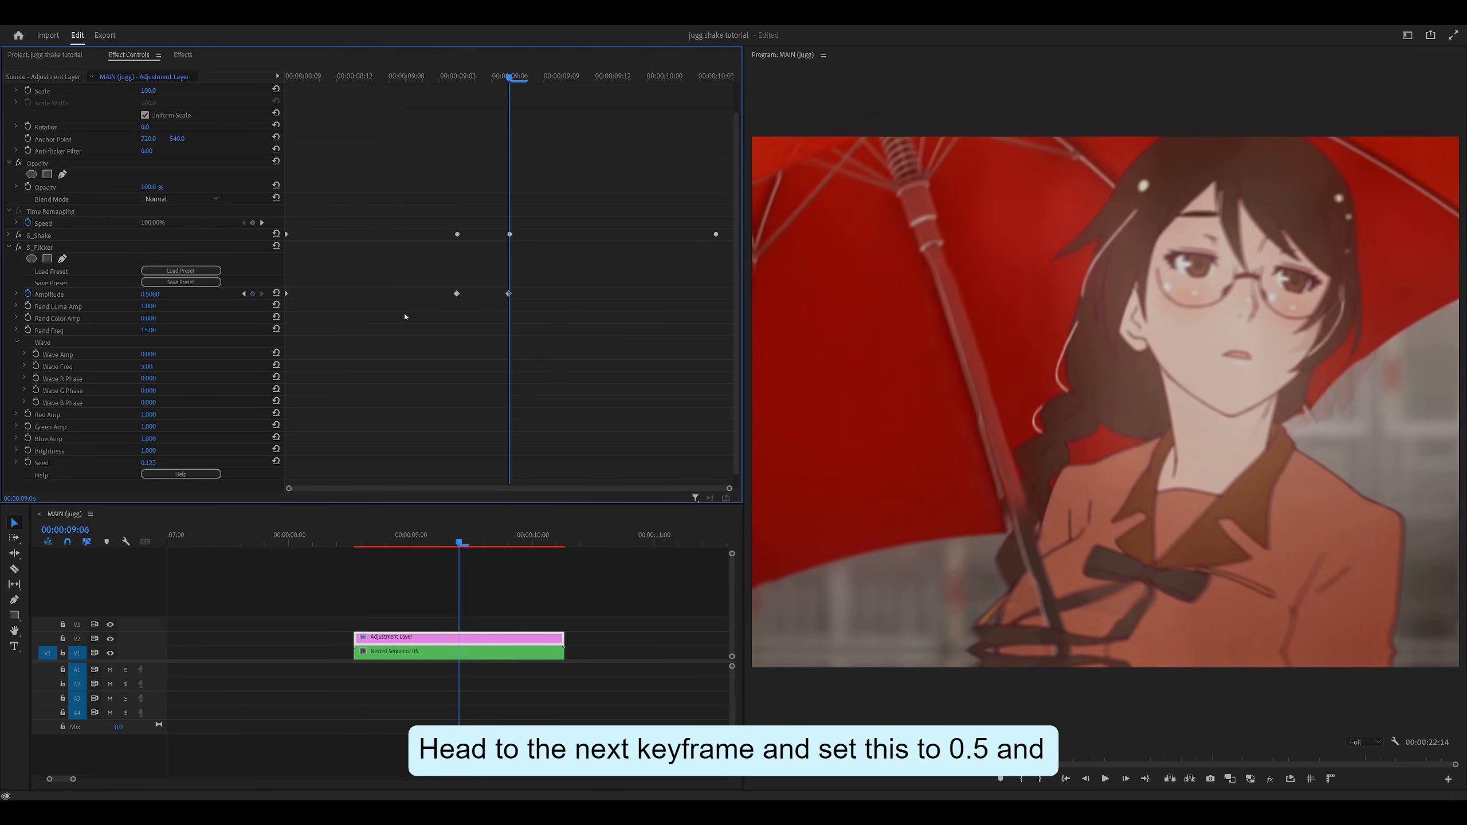
# Step: Add an S_Flicker Amplitude keyframe of 0.1 at 00:00:10:03, in line with the last S_Shake keyframe
pyautogui.click(719, 76)
pyautogui.click(150, 294)
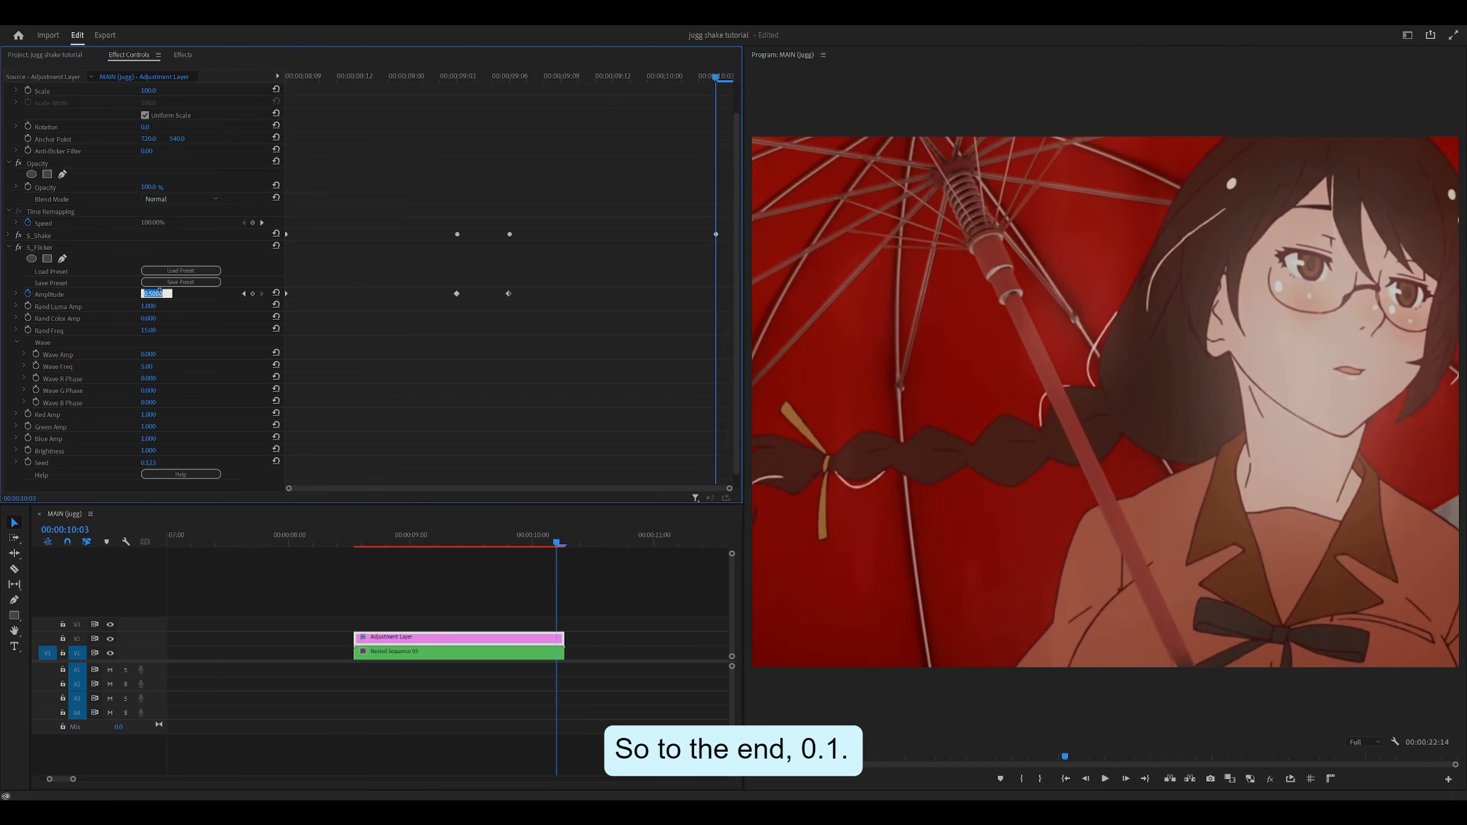
pyautogui.write('.1')
pyautogui.press('Return')
# Step: Play the clip from its start to preview the flicker
pyautogui.click(355, 542)
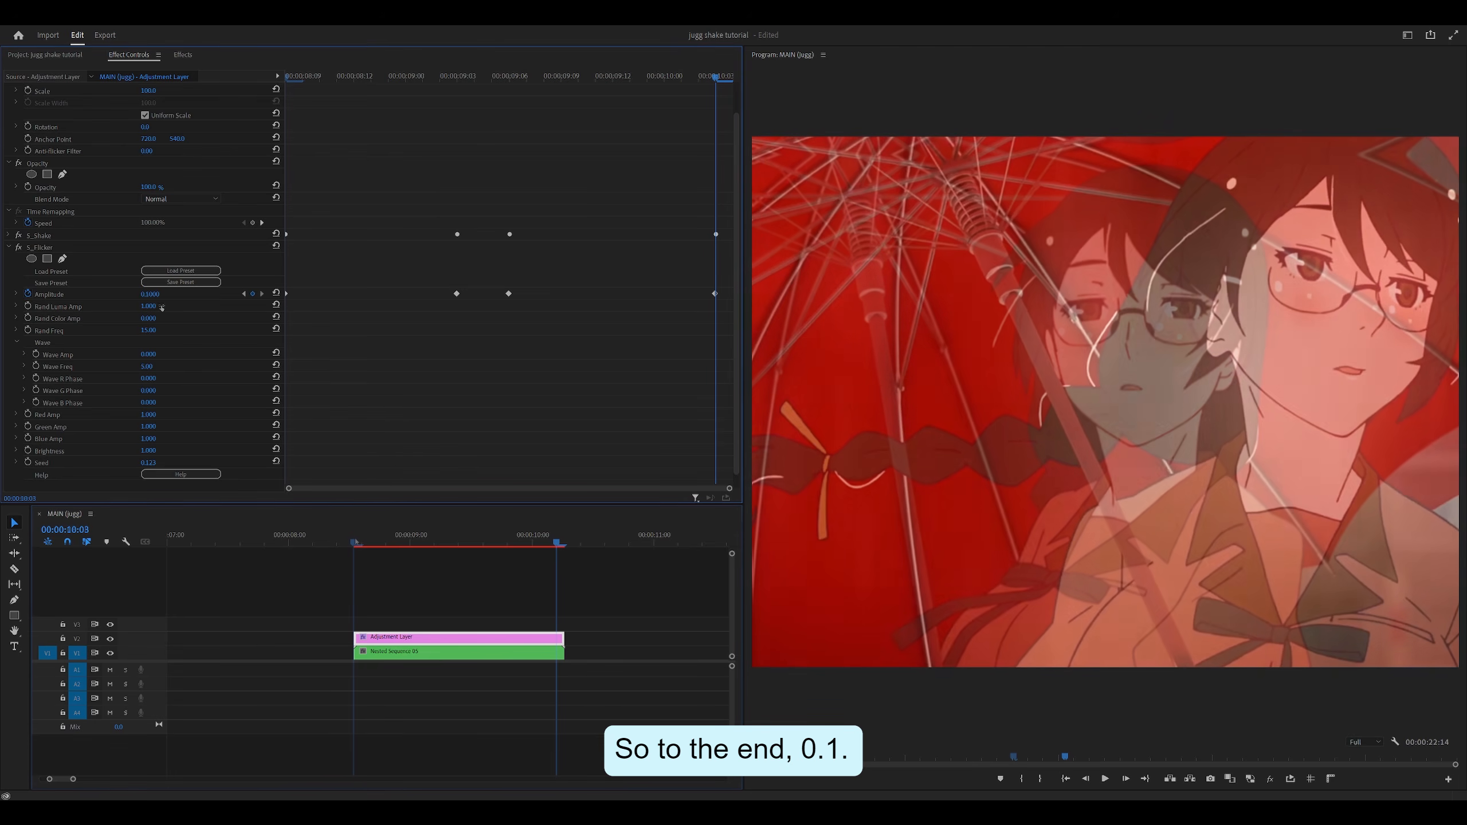
pyautogui.press('space')
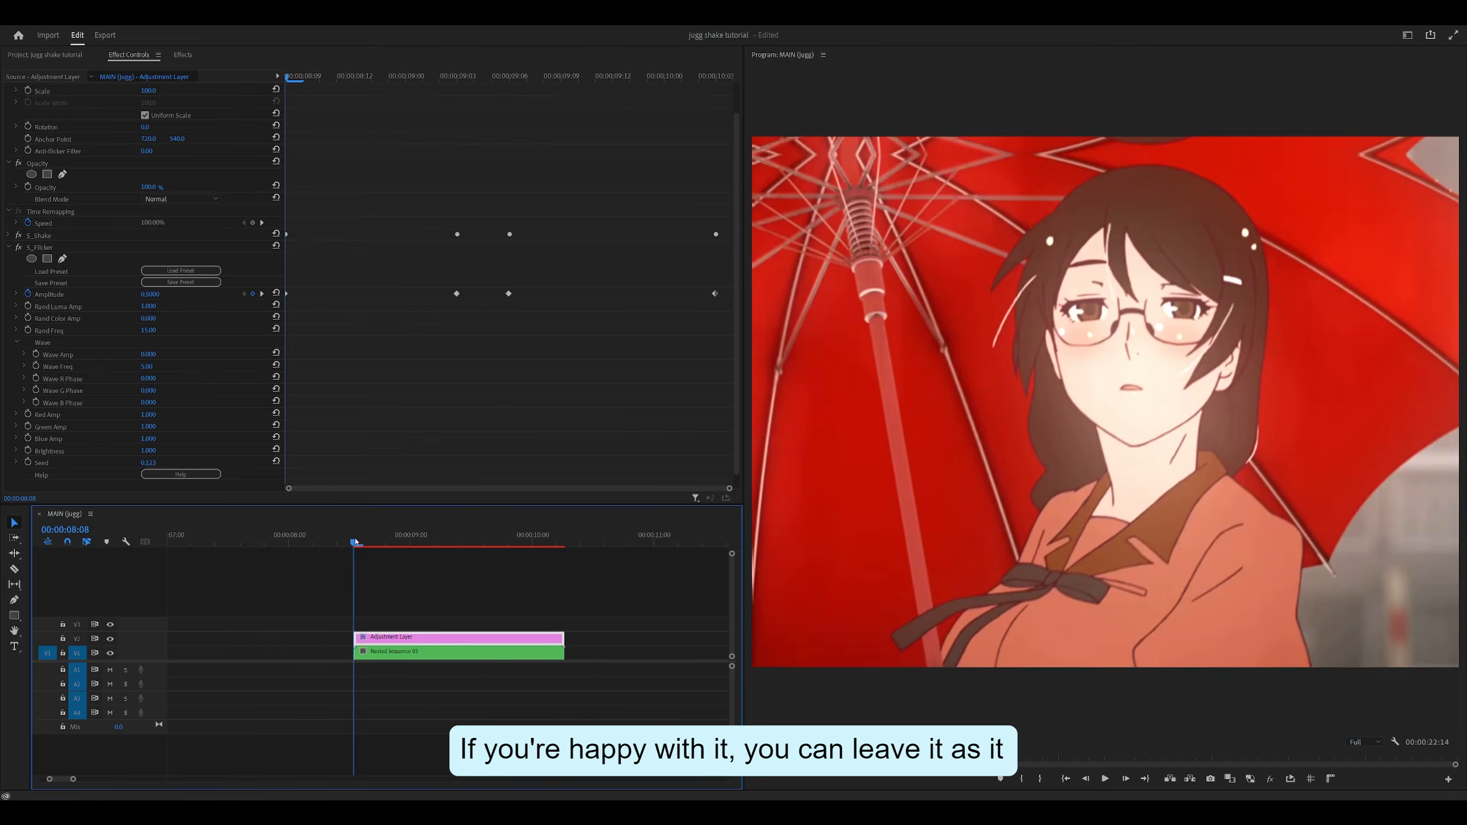
pyautogui.press('space')
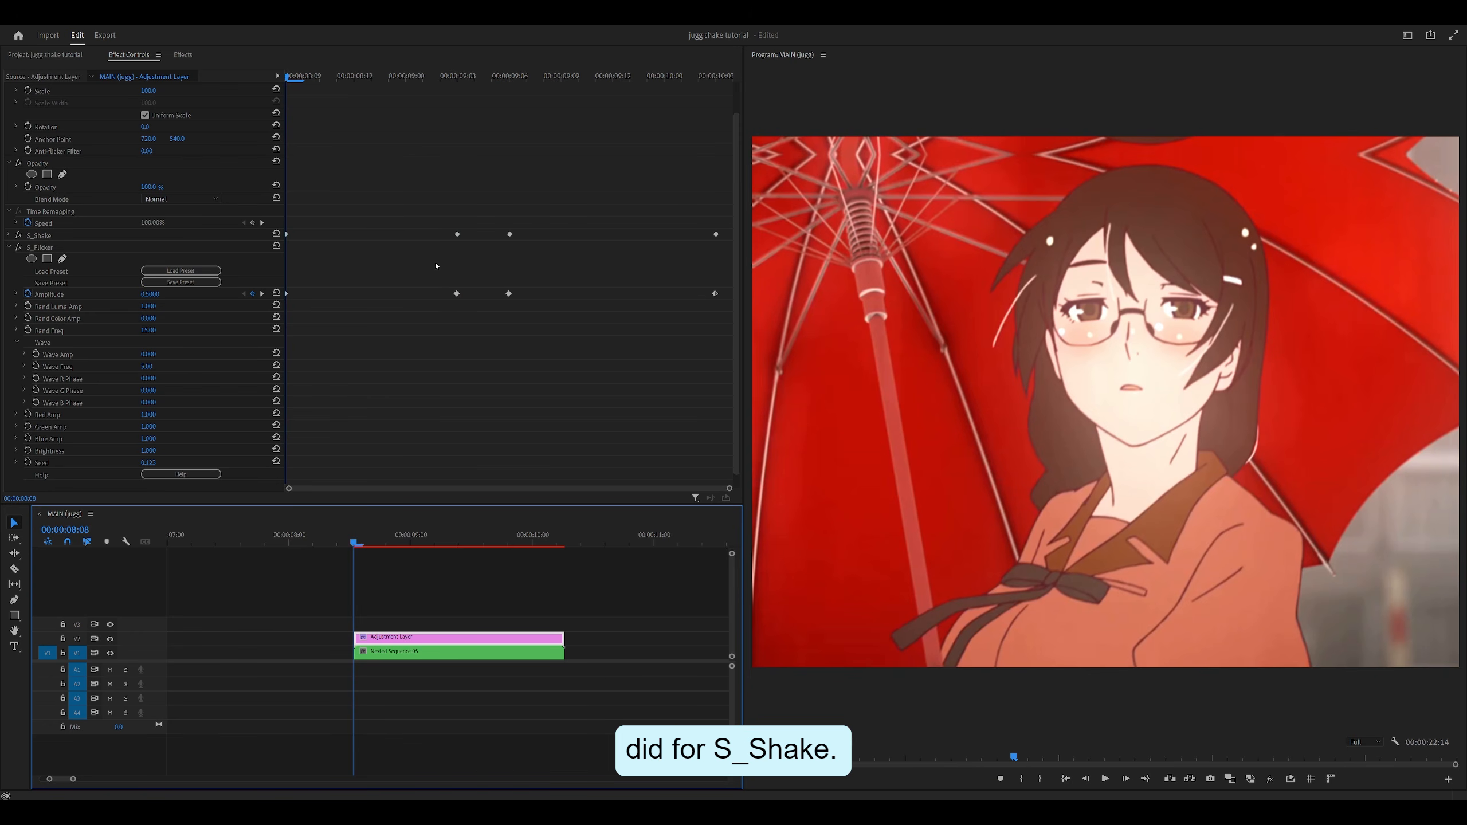
# Step: Apply Ease In and Ease Out to the second S_Flicker Amplitude keyframe, and Ease In to the last one
pyautogui.rightClick(457, 295)
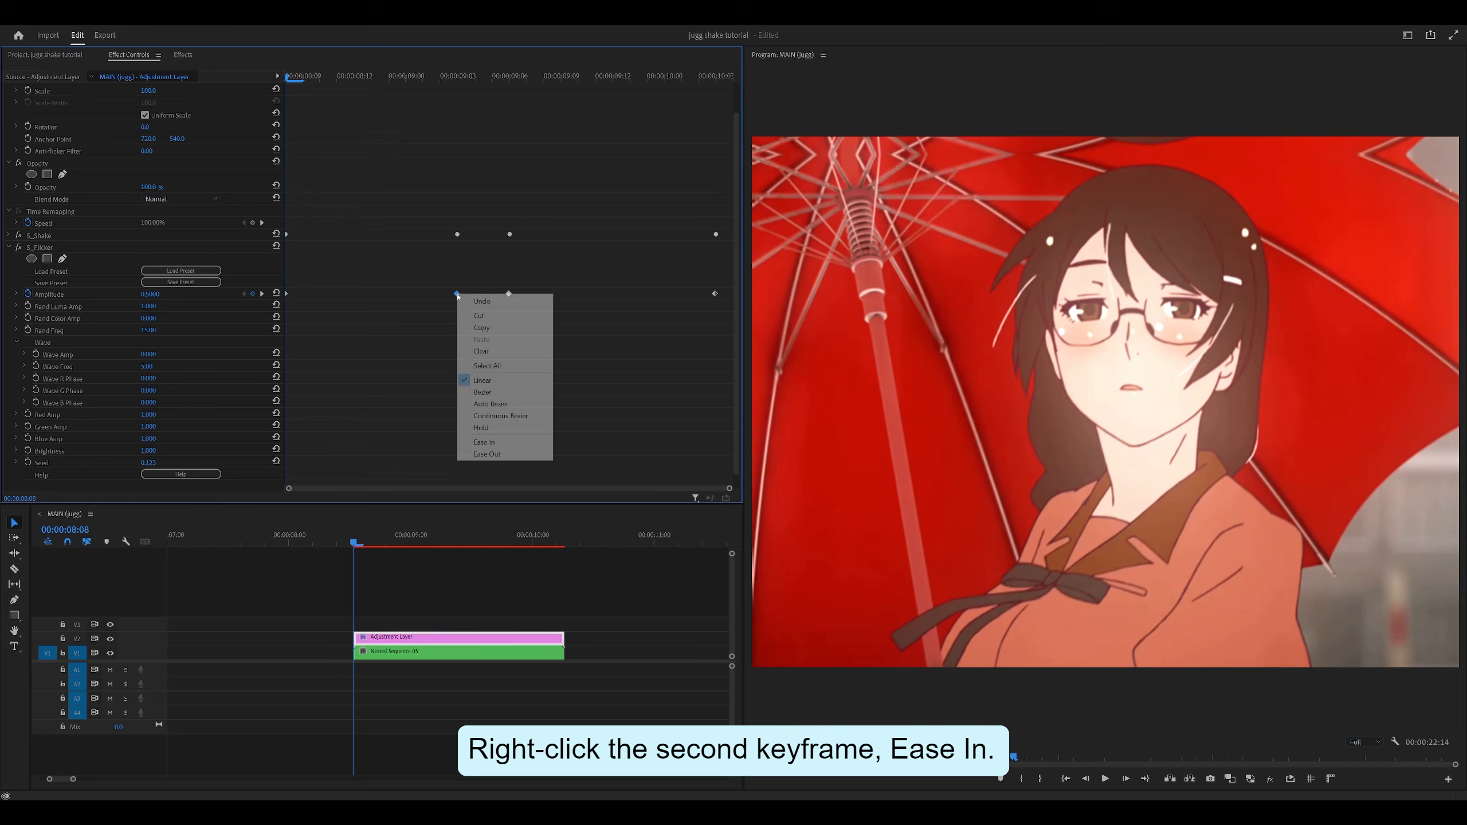
pyautogui.click(497, 443)
pyautogui.rightClick(457, 295)
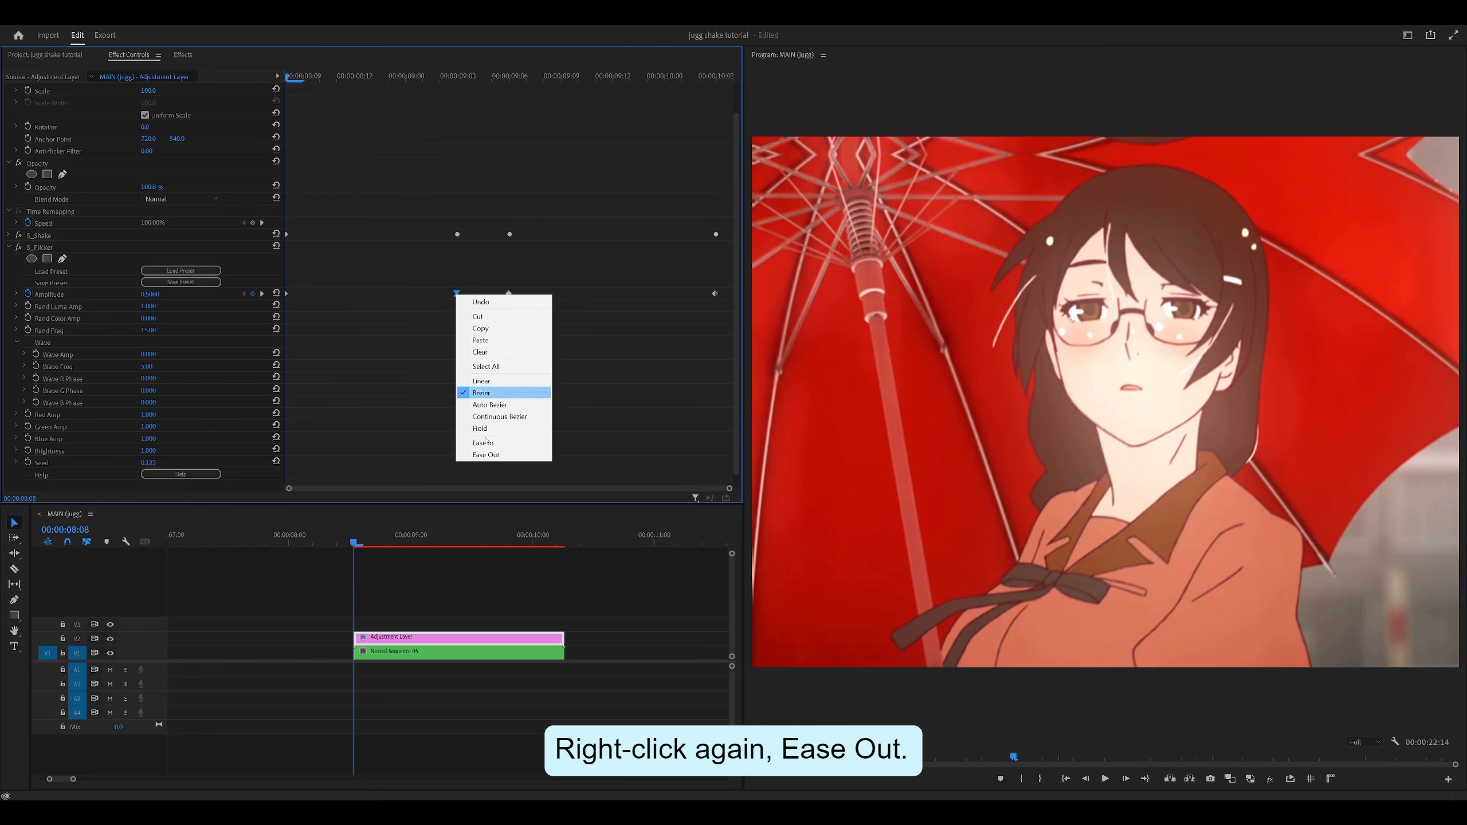
pyautogui.click(497, 454)
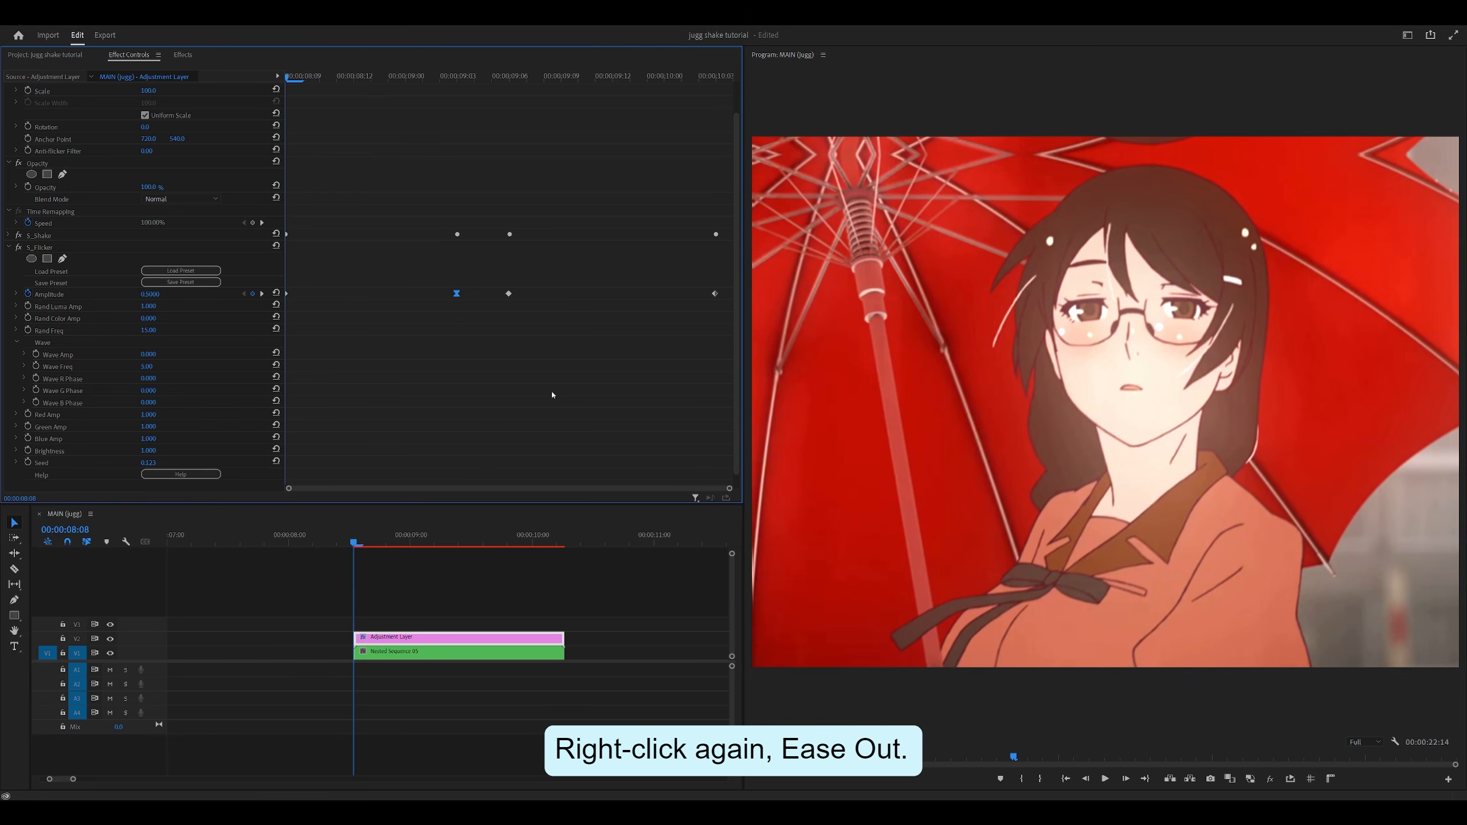
pyautogui.rightClick(717, 295)
pyautogui.click(751, 443)
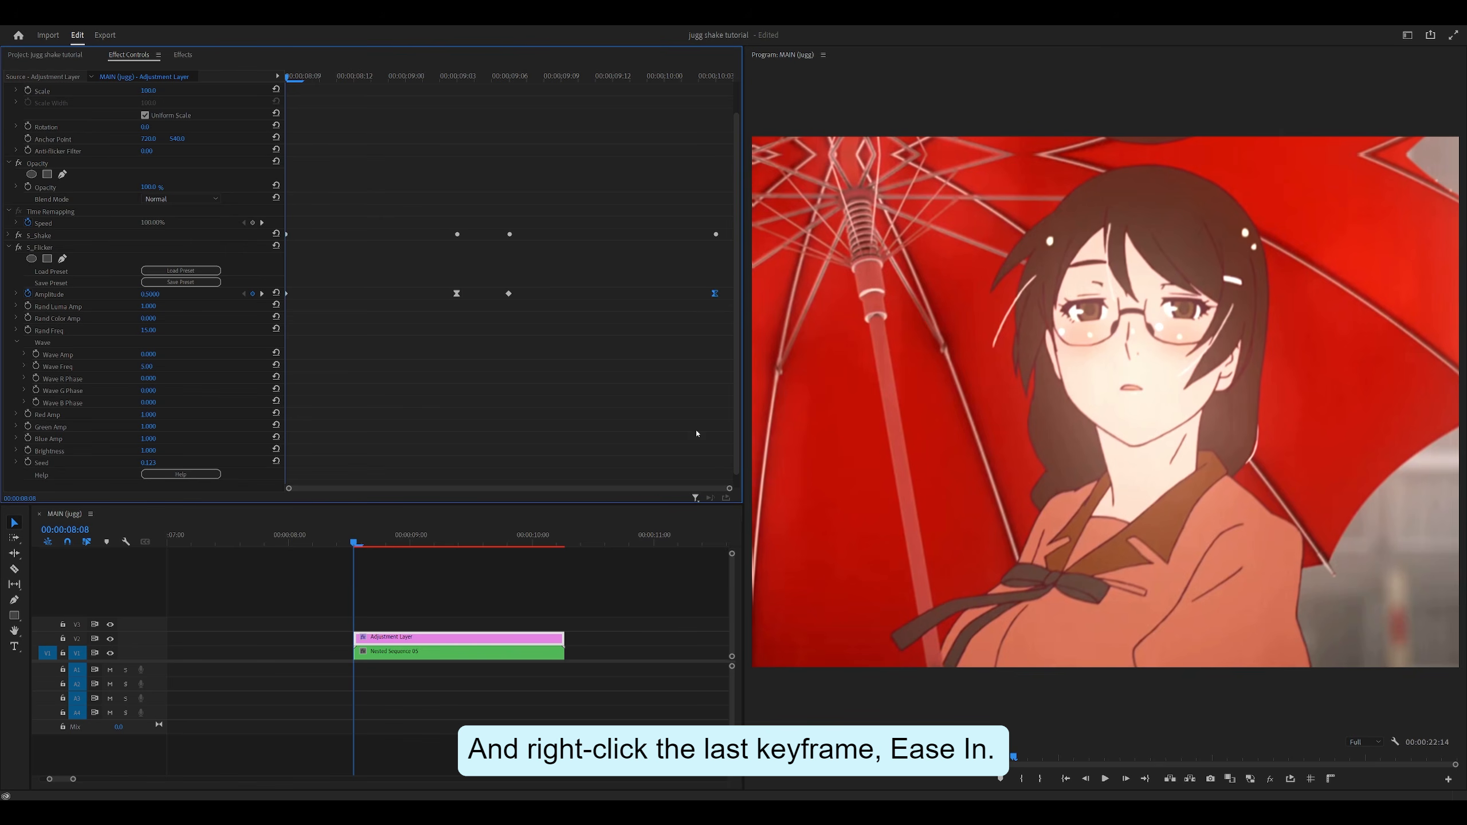
# Step: Save the project and play the clip from its start to check the eased flicker
pyautogui.click(357, 542)
pyautogui.hotkey('ctrl', 's')
pyautogui.press('space')
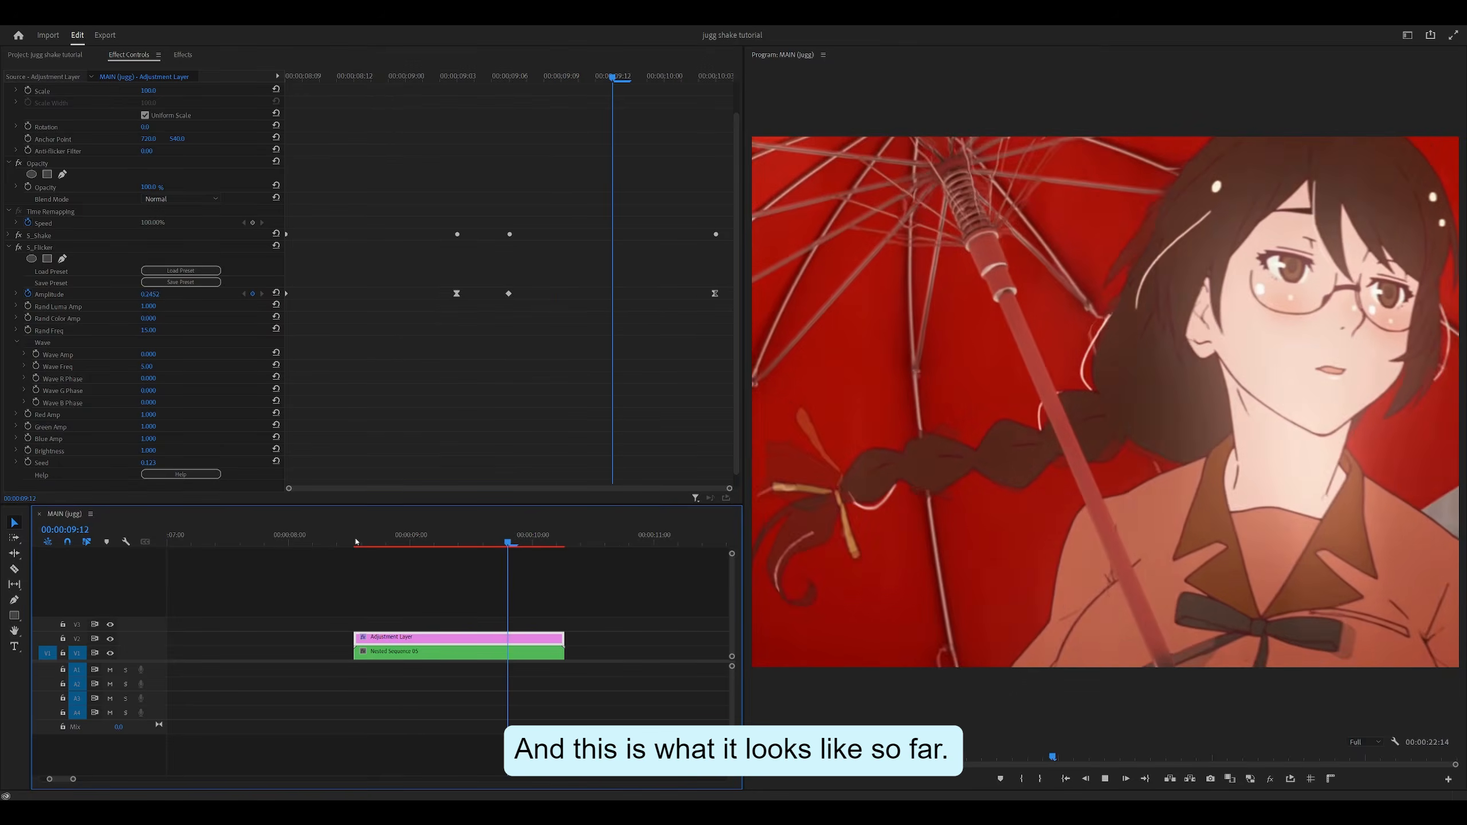
pyautogui.press('space')
pyautogui.press('space')
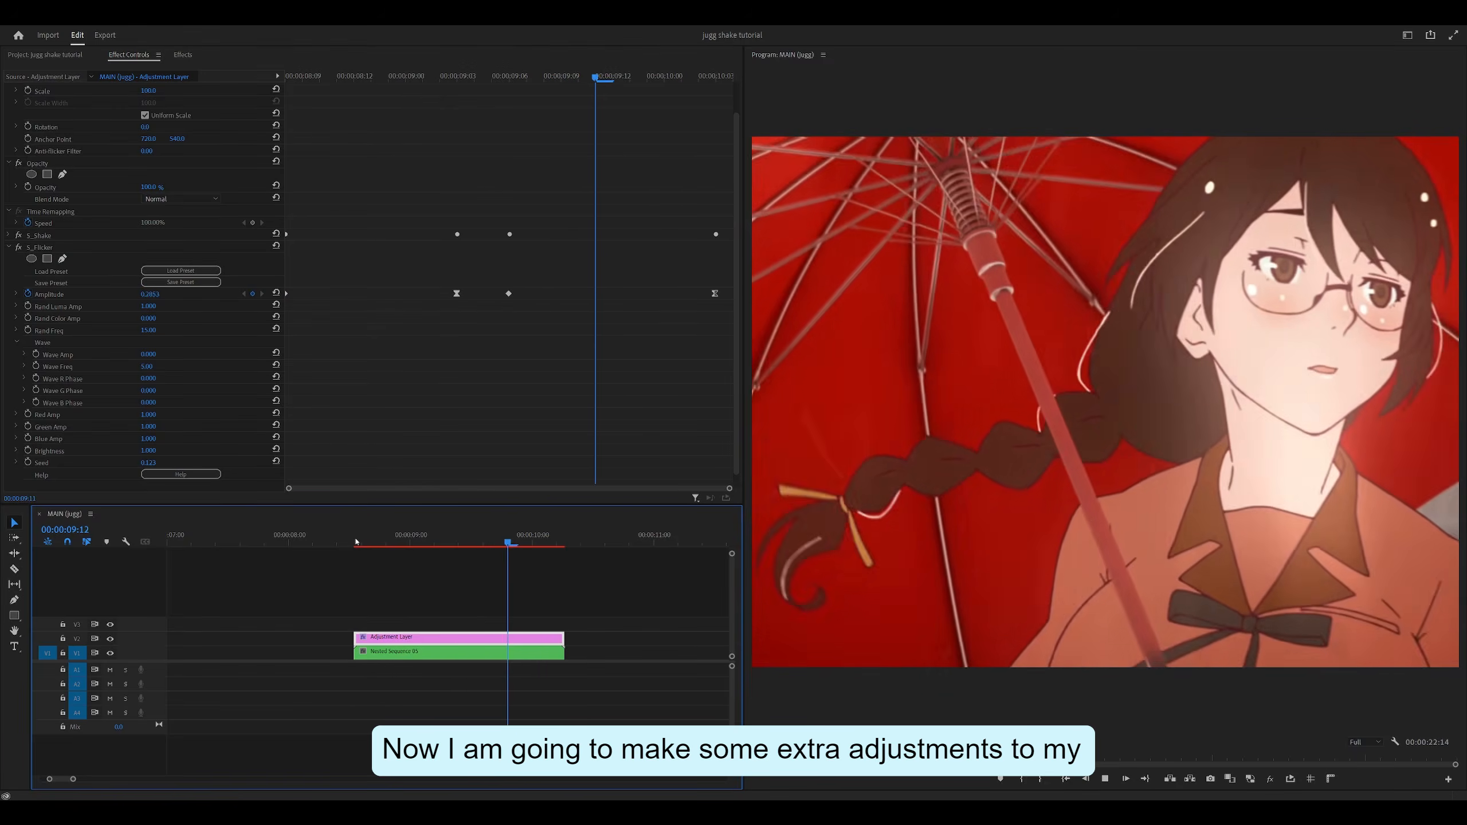
pyautogui.press('space')
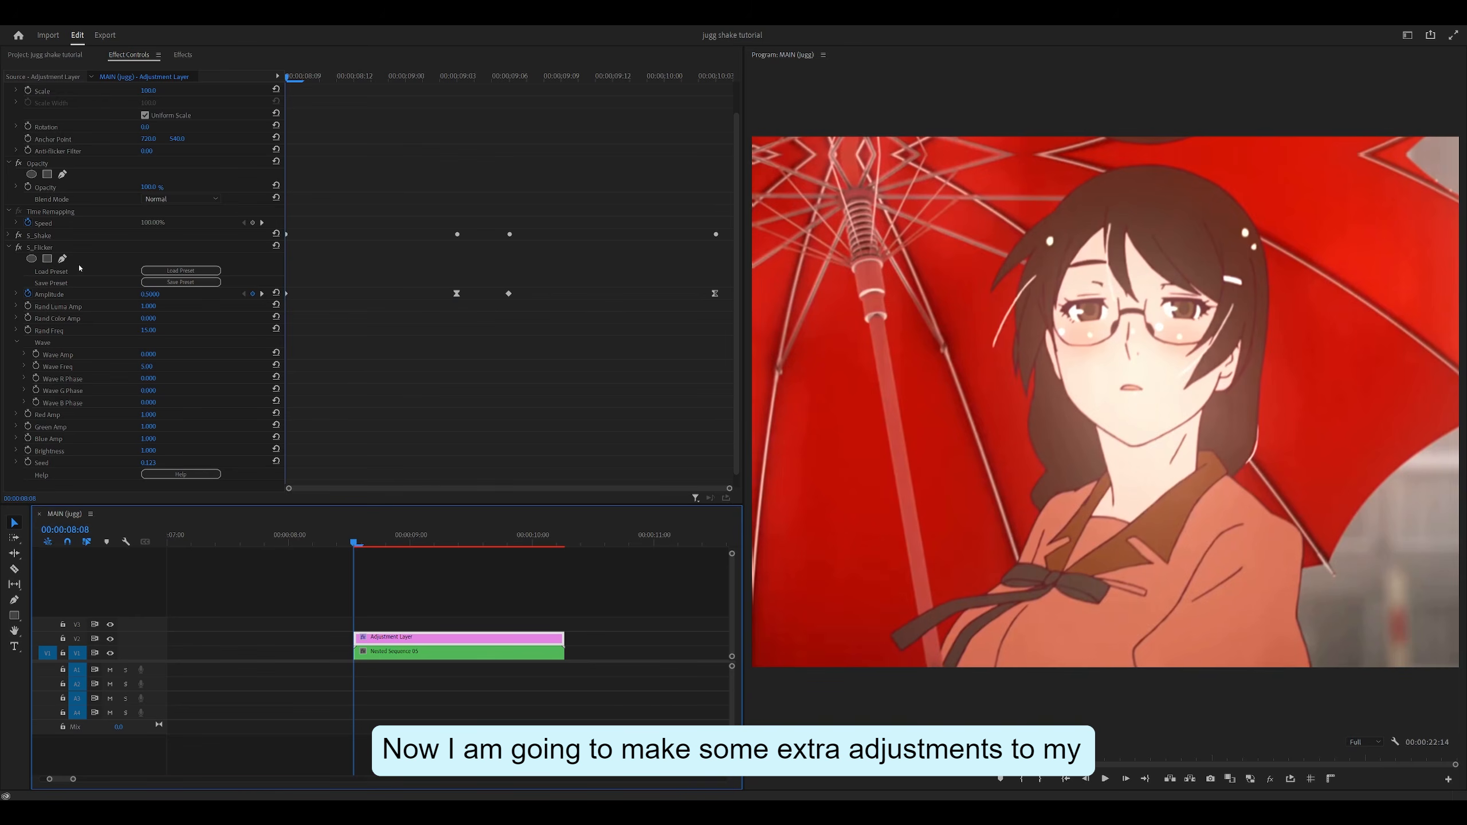
# Step: Collapse the S_Flicker settings, expand S_Shake and set its Tilt Wave Amp to 2
pyautogui.click(9, 247)
pyautogui.click(8, 270)
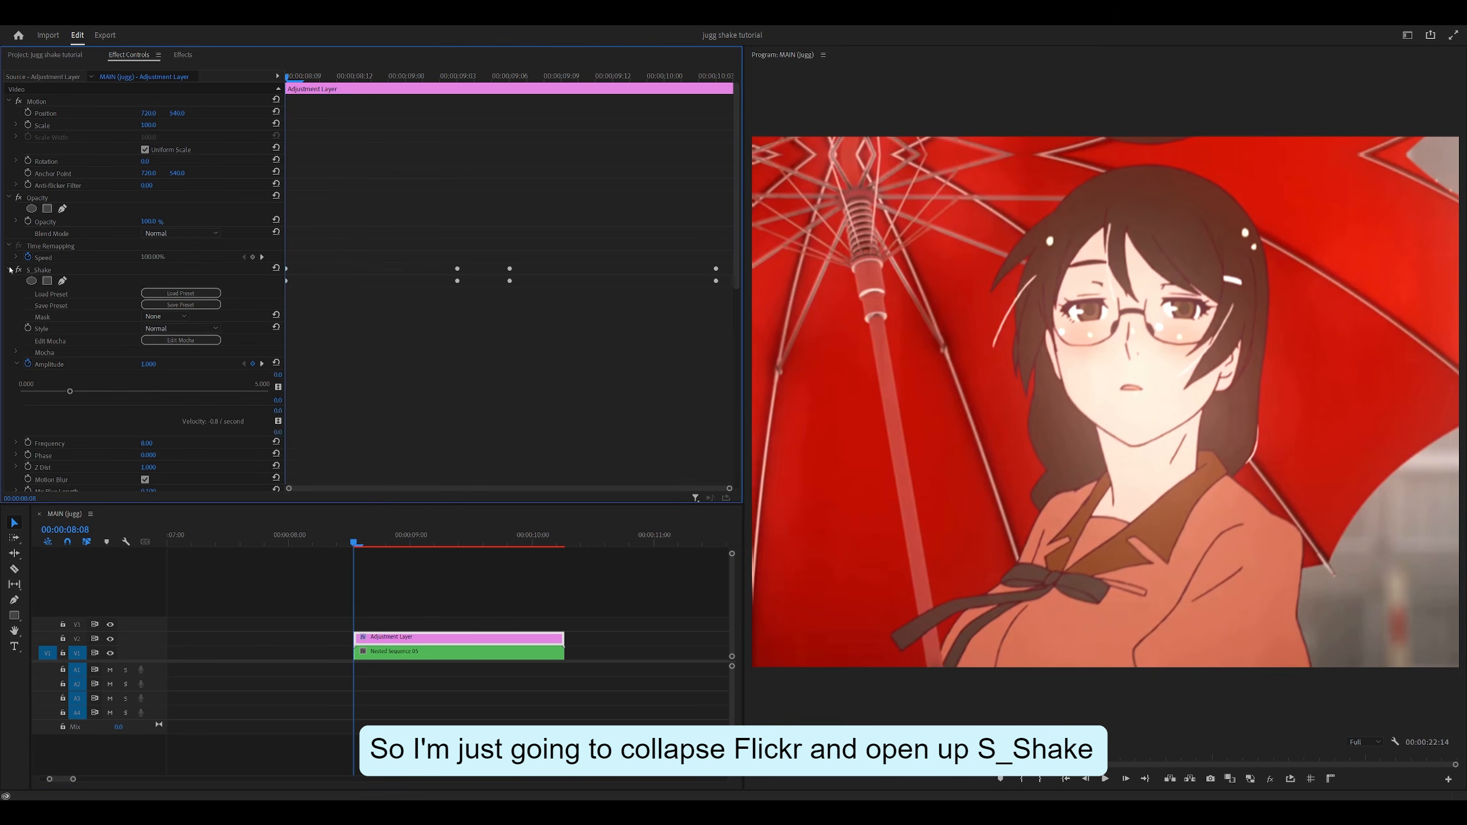
pyautogui.scroll(-5, 145, 347)
pyautogui.press('space')
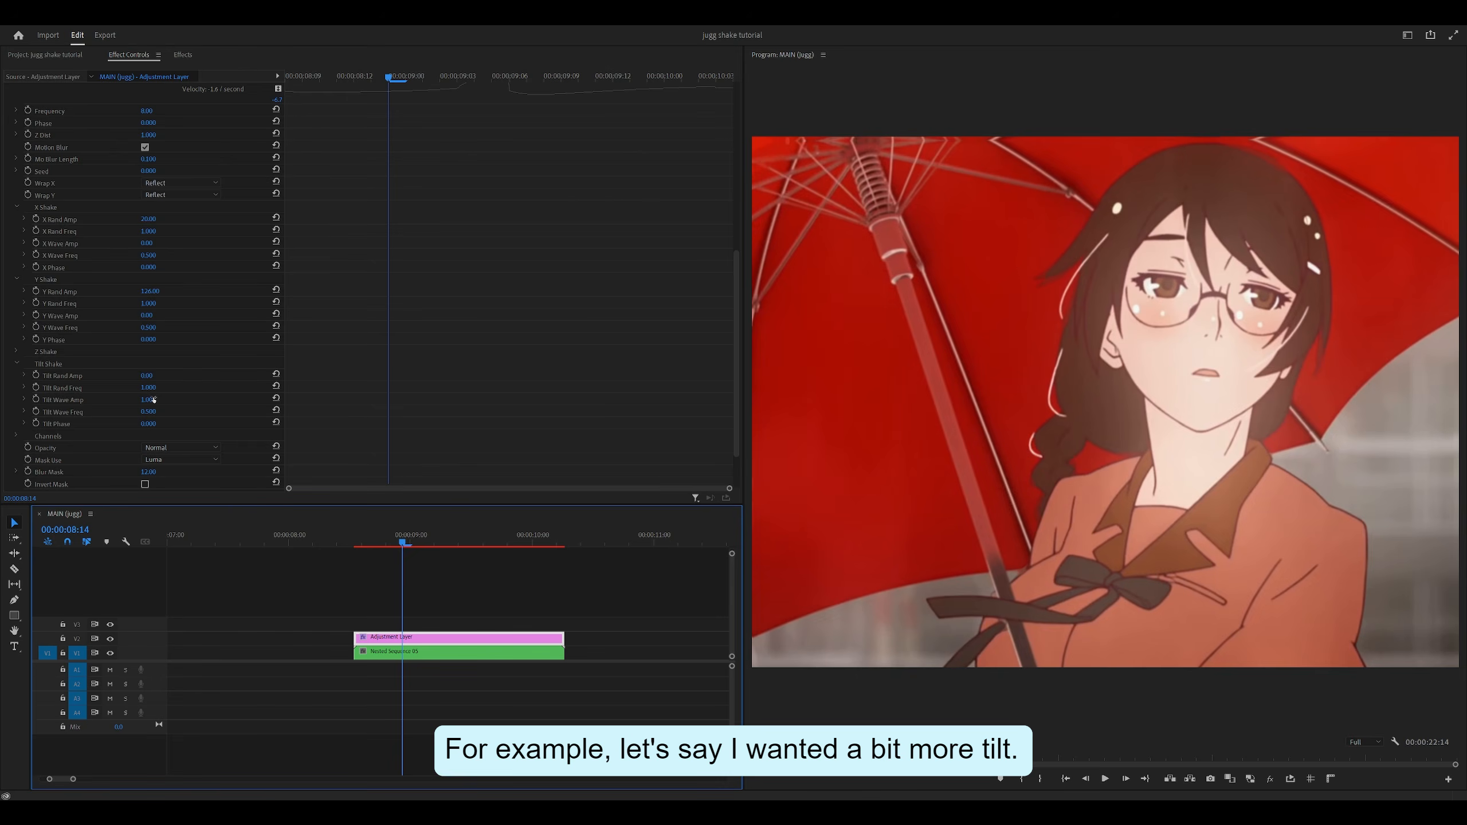
pyautogui.click(149, 400)
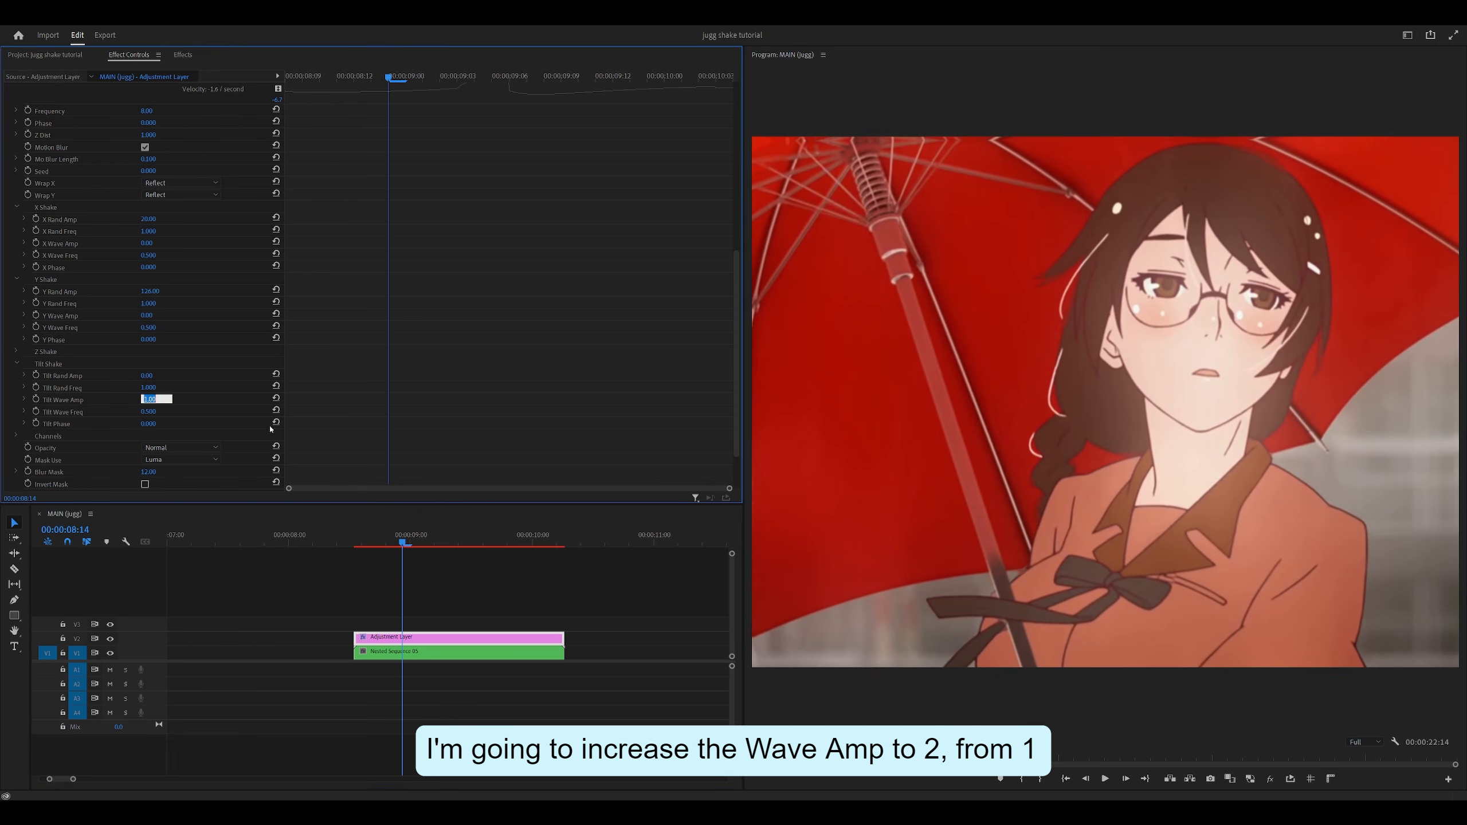
pyautogui.write('2')
pyautogui.press('Return')
# Step: Play the clip from its start to check the stronger tilt
pyautogui.click(357, 541)
pyautogui.press('space')
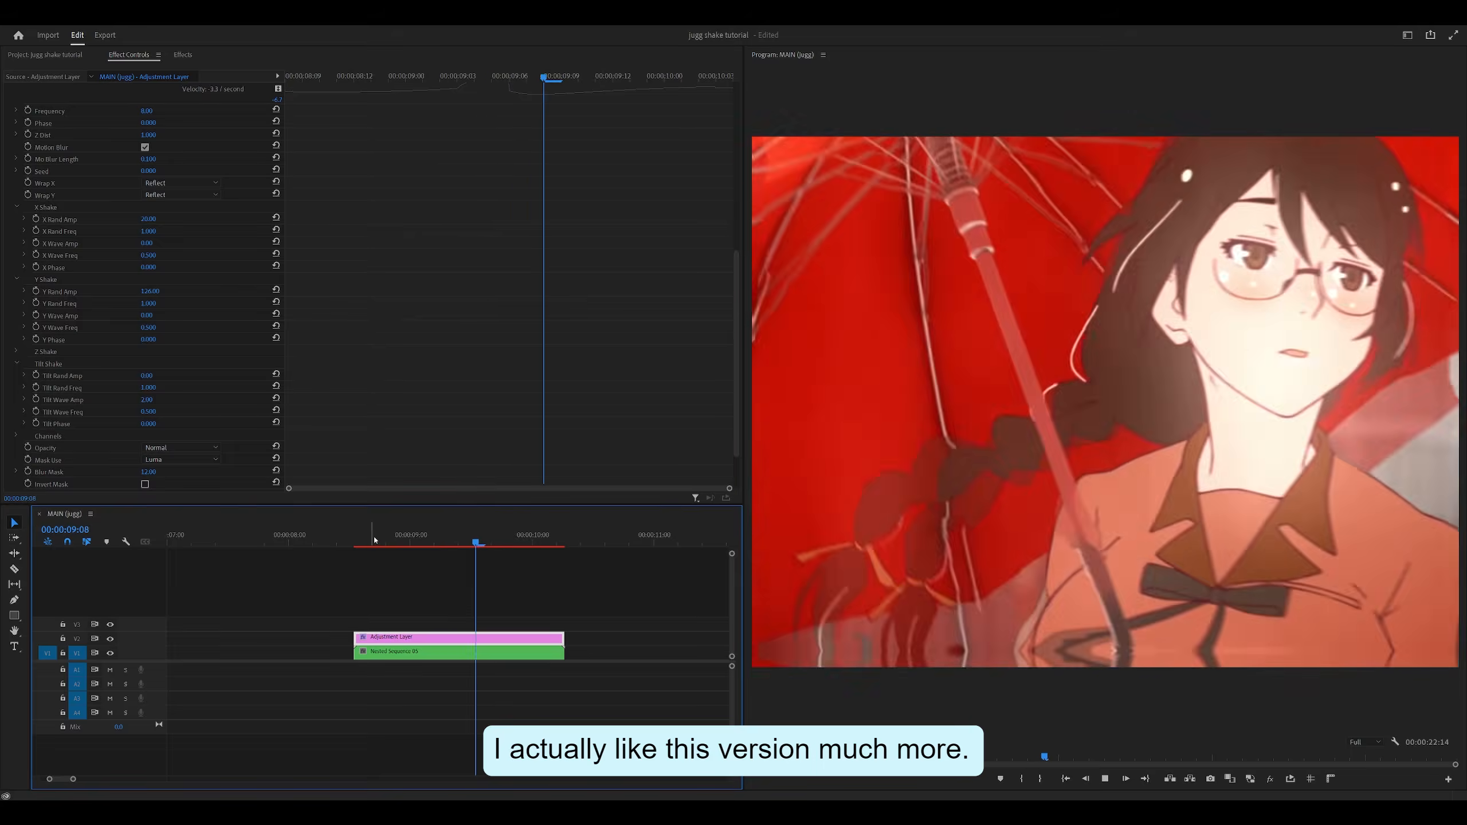
pyautogui.press('space')
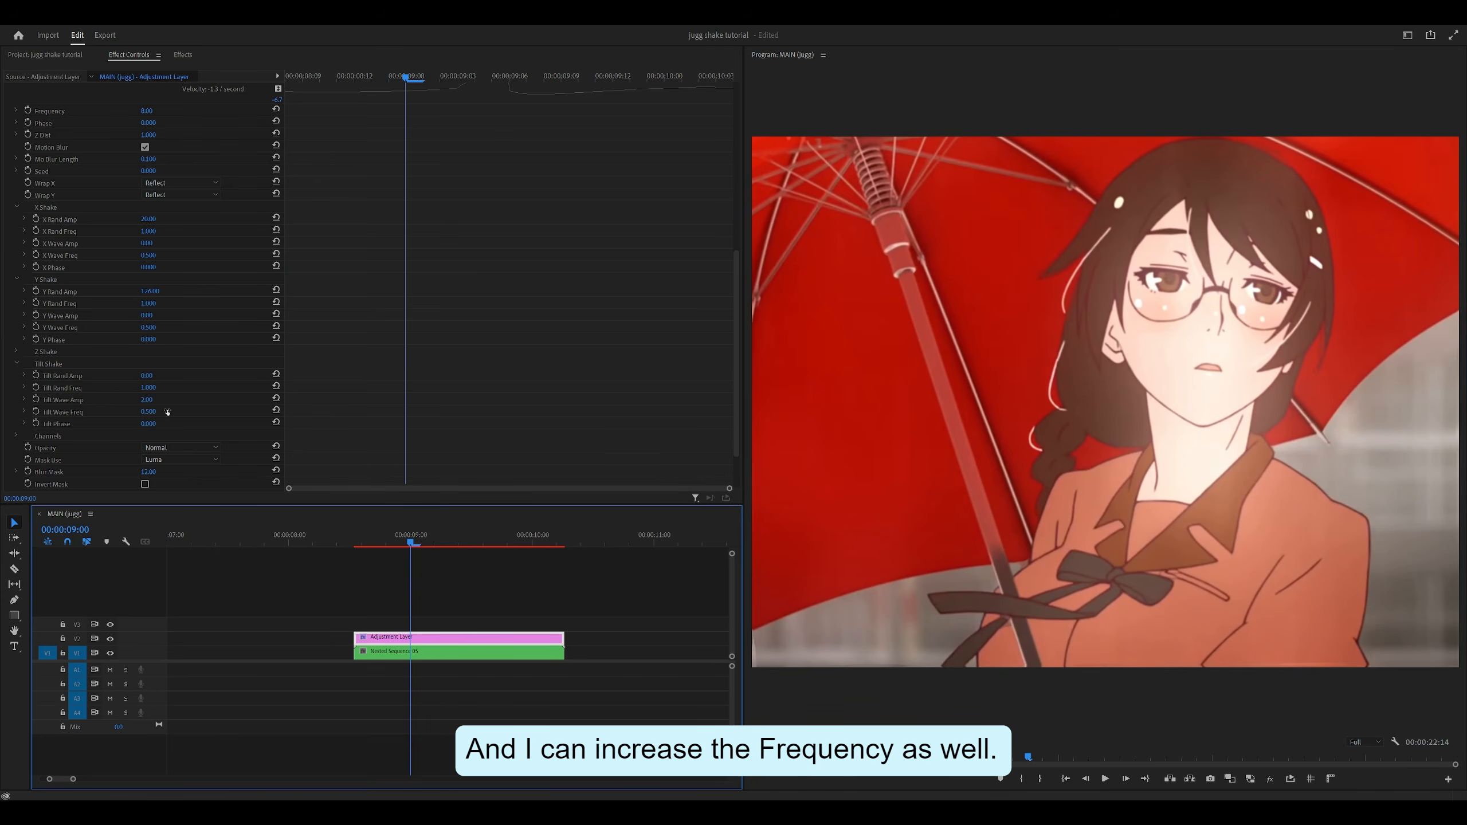
# Step: Try a Tilt Wave Freq of 1 in playback, and return it to 0.5 before saving the project
pyautogui.moveTo(154, 414); pyautogui.dragTo(377, 416)
pyautogui.click(356, 542)
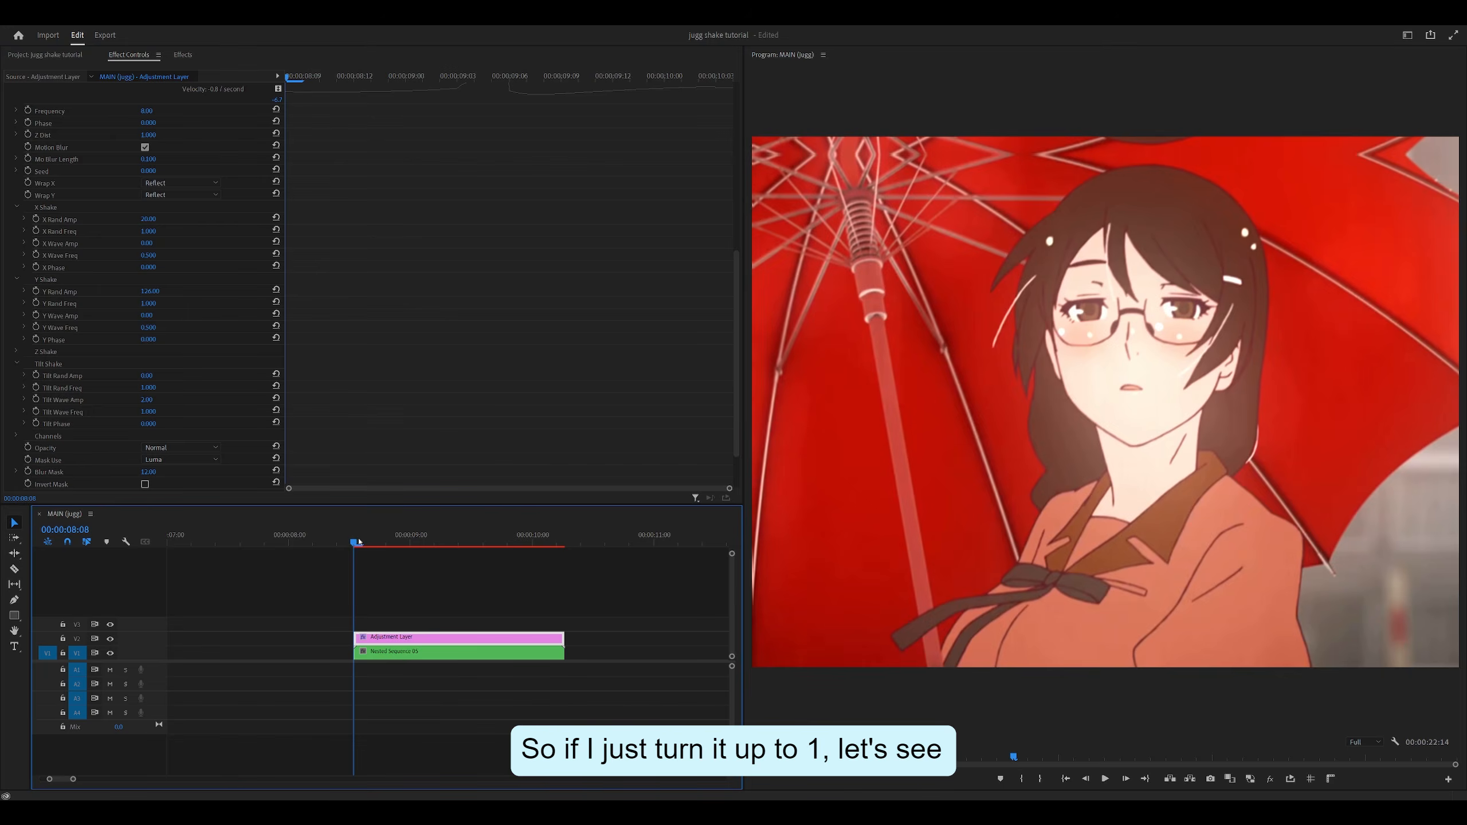
pyautogui.press('space')
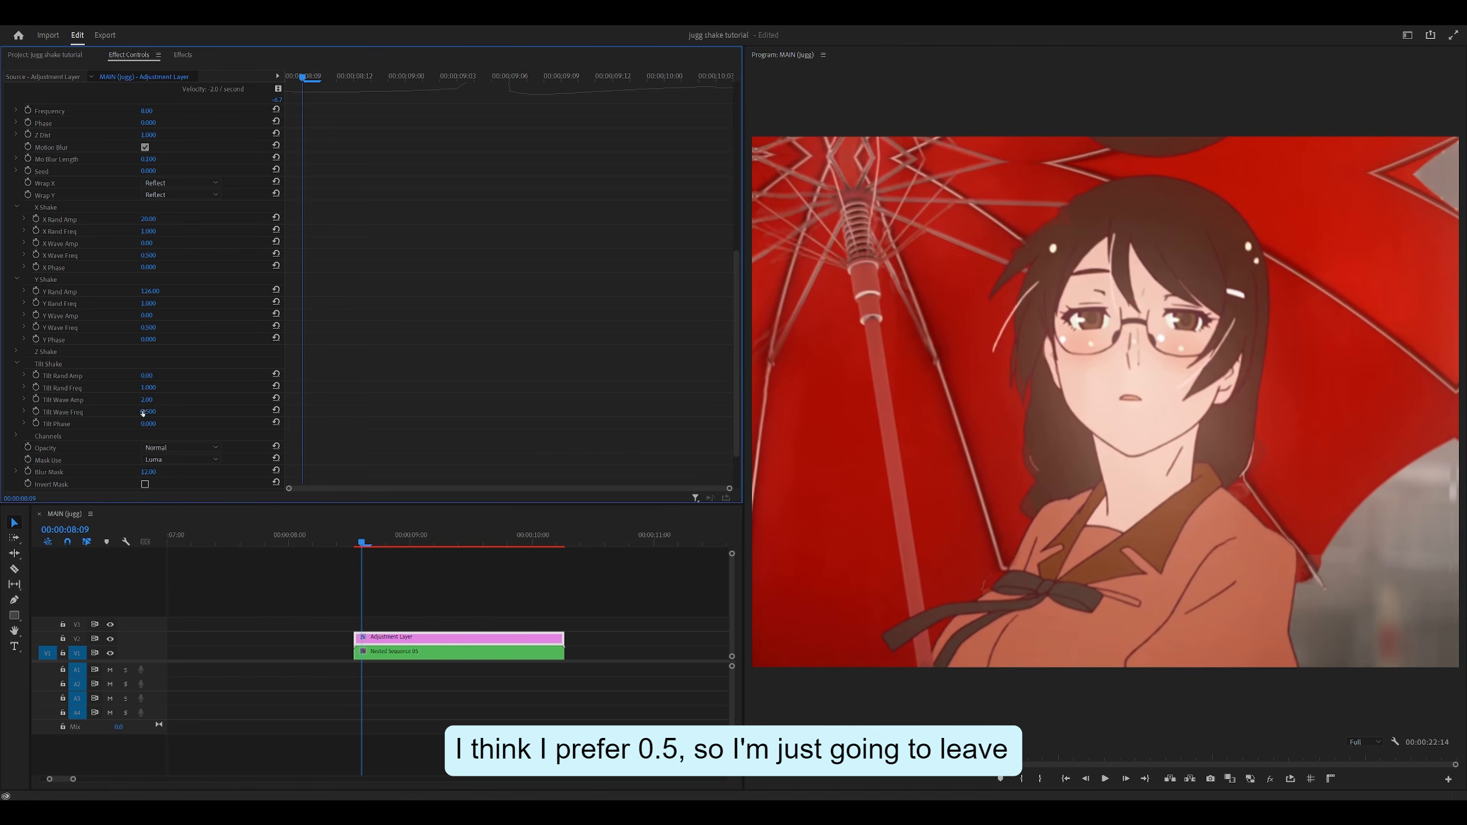
pyautogui.hotkey('ctrl', 's')
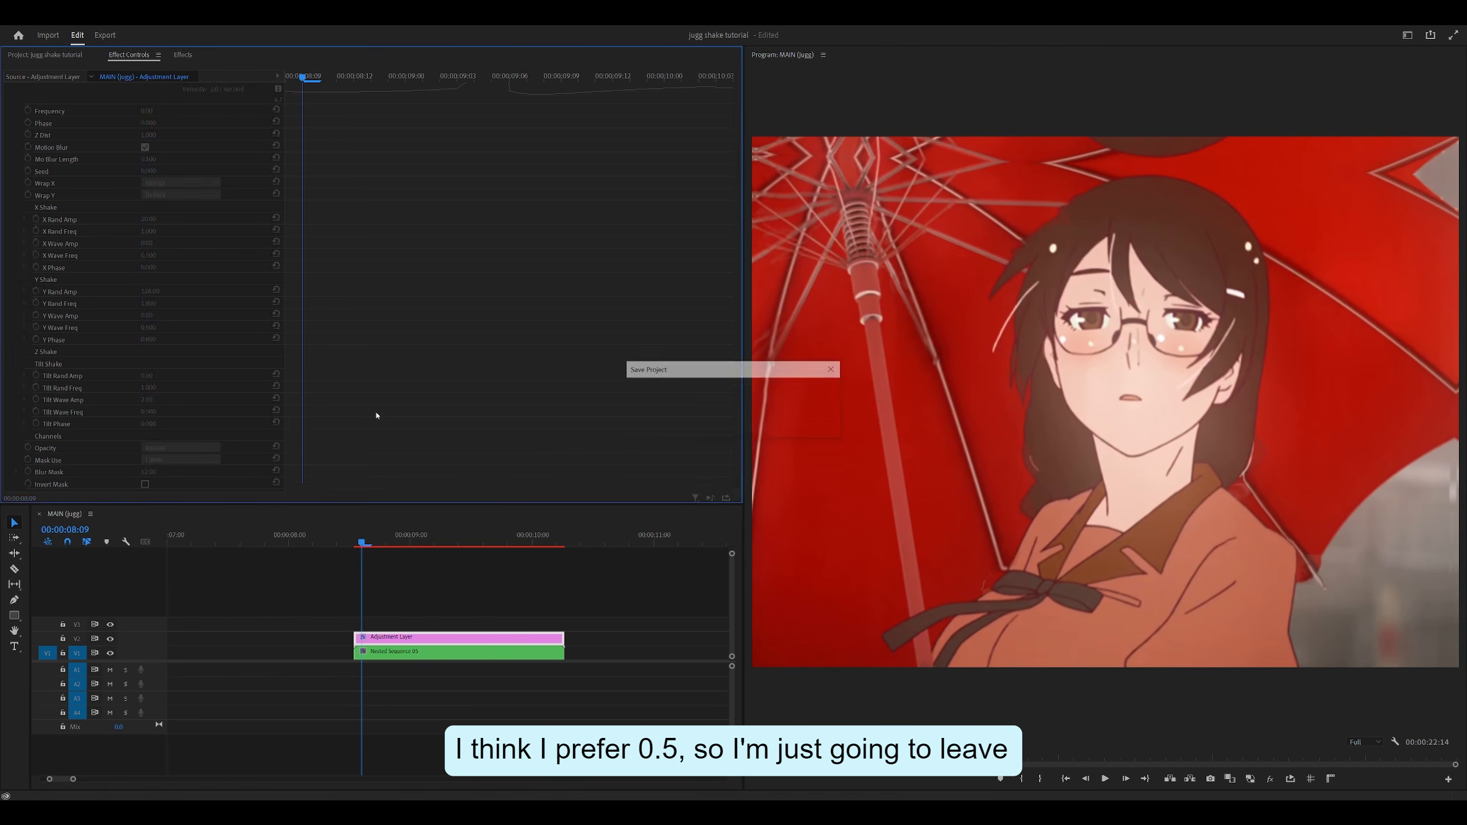
# Step: Raise the S_Shake Y Rand Amp to 173 and X Rand Amp to 51, and play the clip
pyautogui.scroll(1, 340, 285)
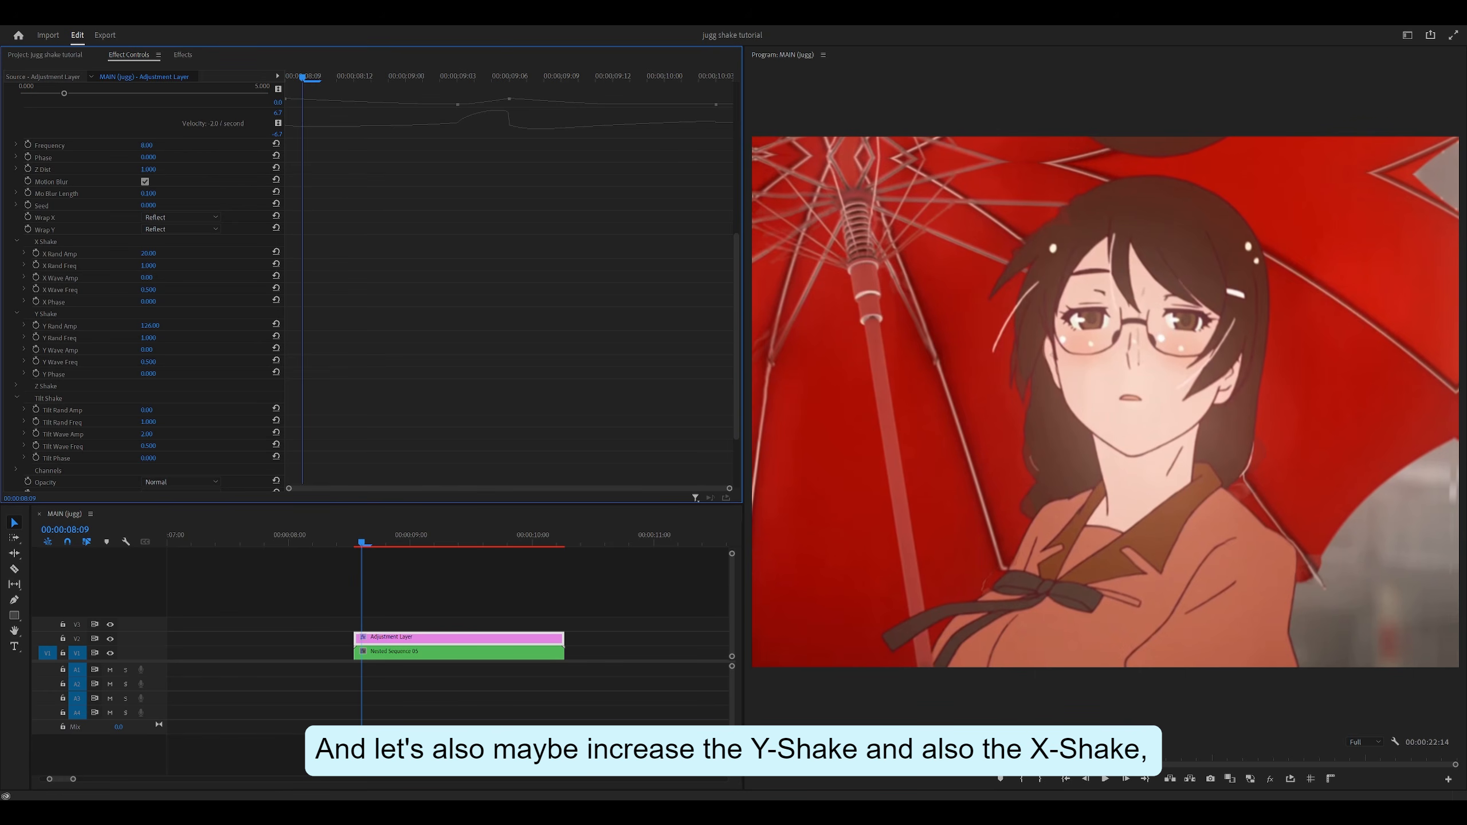
pyautogui.moveTo(149, 325); pyautogui.dragTo(179, 253)
pyautogui.press('space')
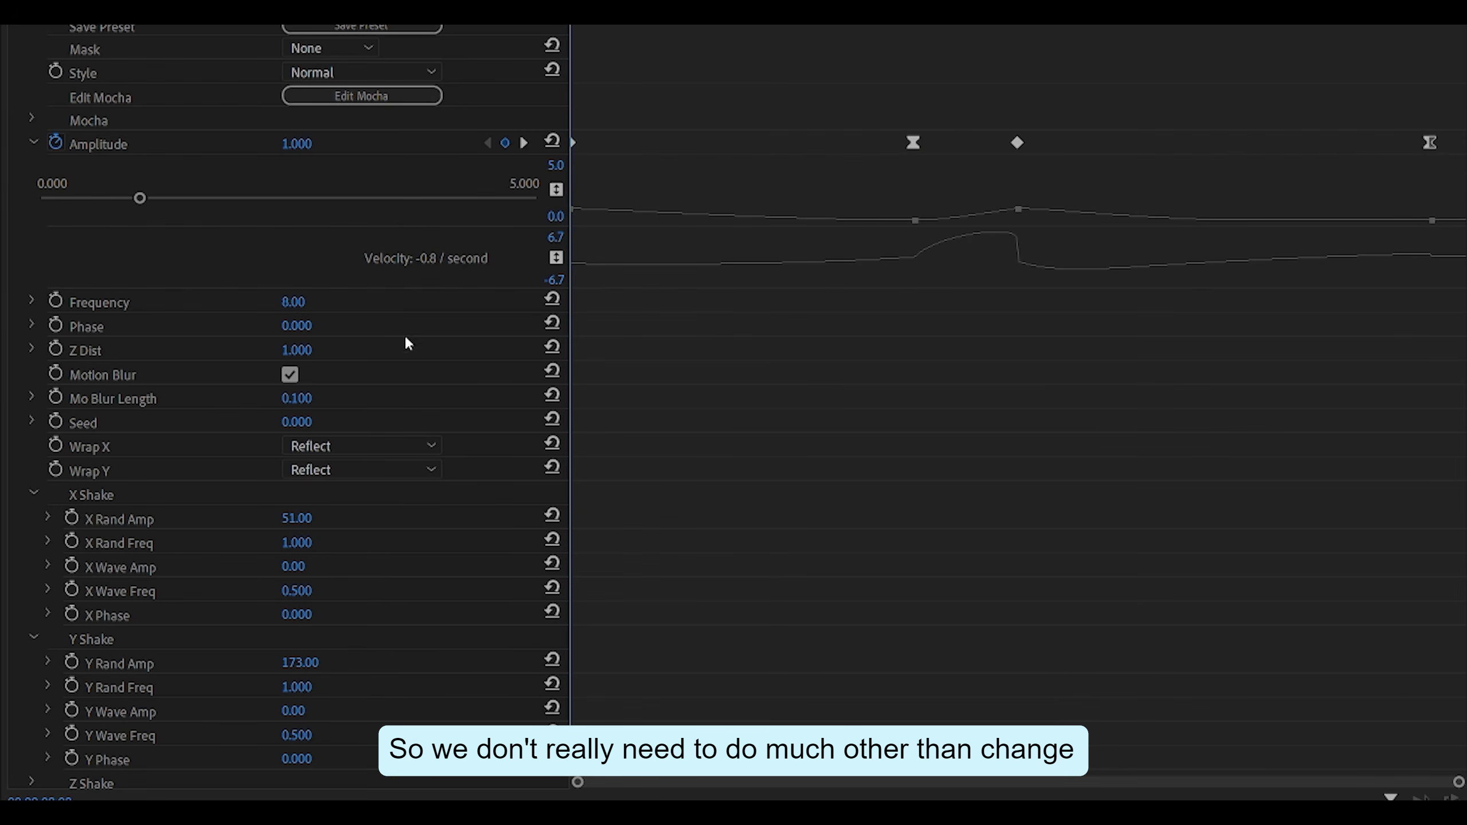
# Step: Set the S_Shake Frequency to 4, and play the clip from its start to check the slower shake
pyautogui.click(315, 302)
pyautogui.write('4')
pyautogui.press('Return')
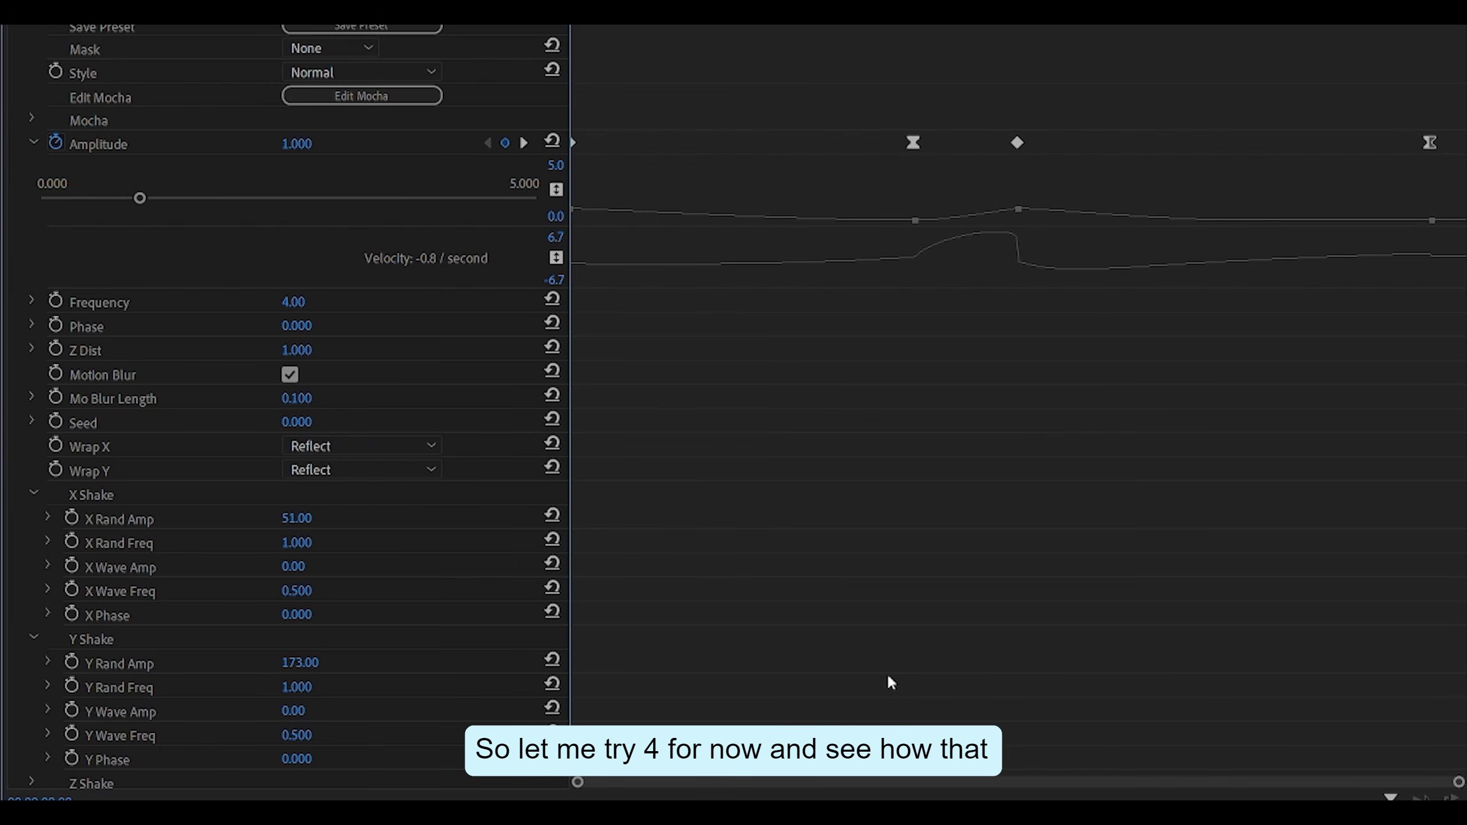
pyautogui.click(358, 543)
pyautogui.press('space')
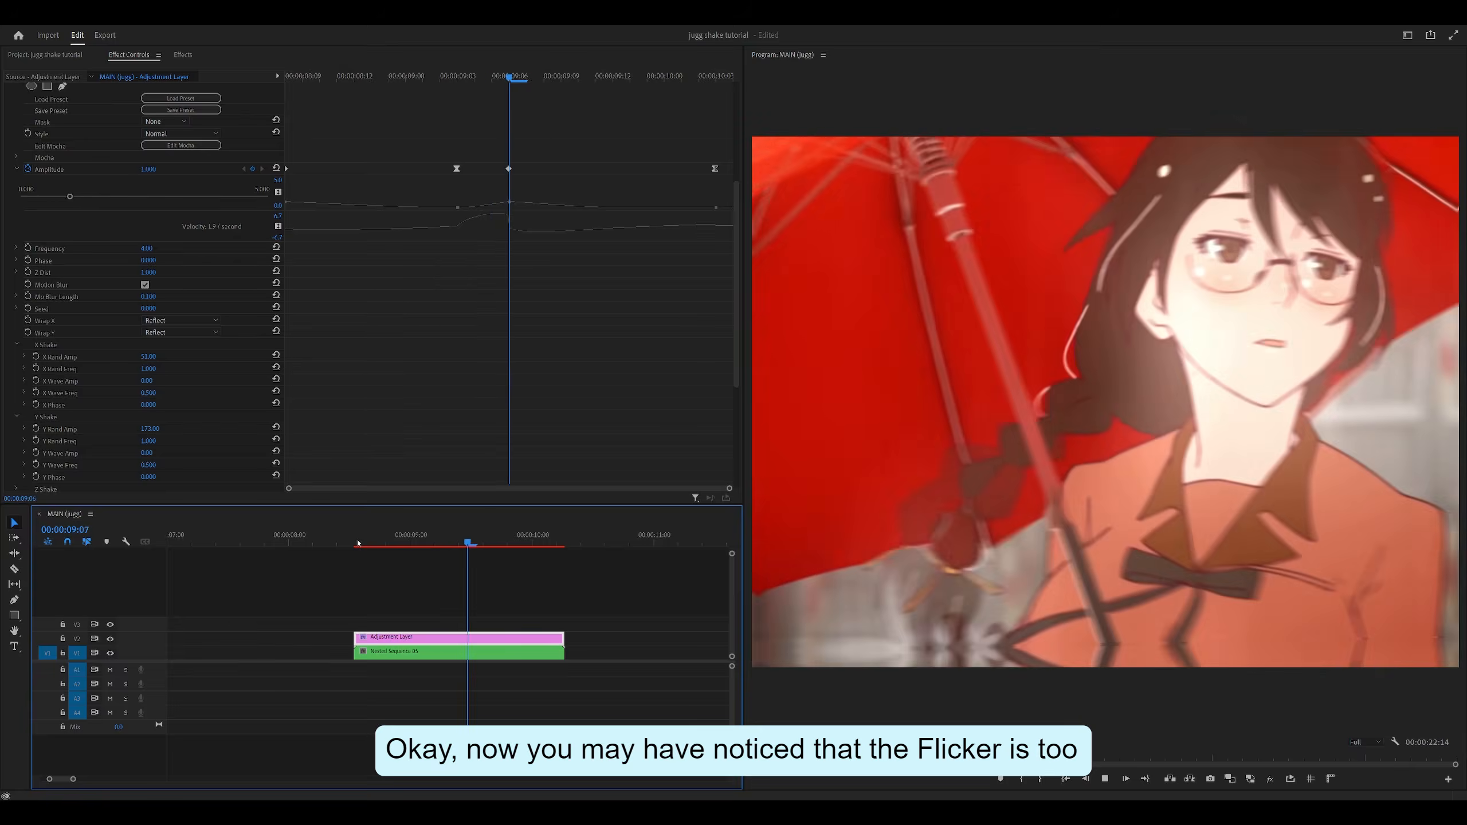
pyautogui.click(358, 543)
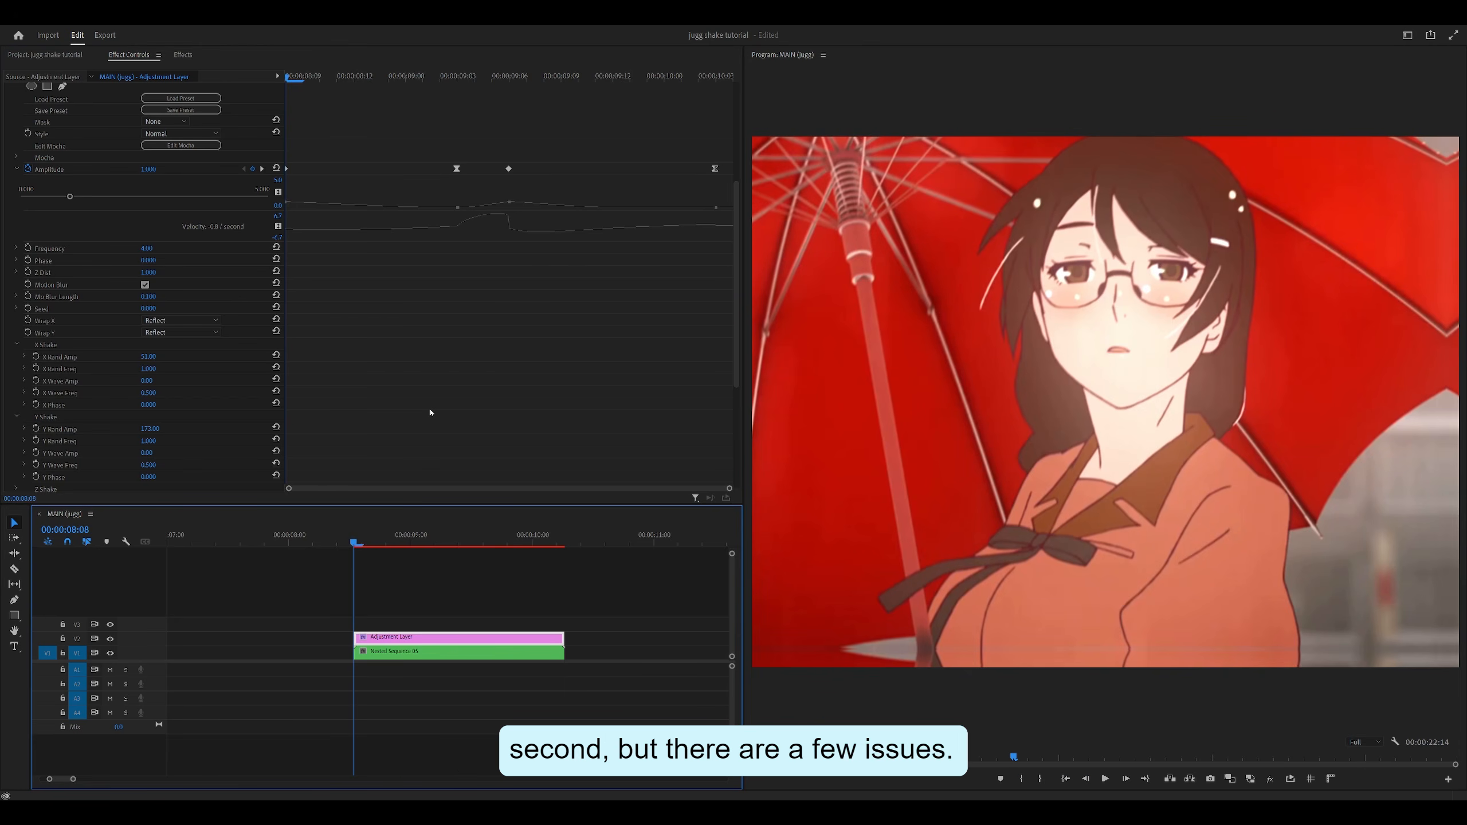
# Step: Step frame by frame through the clip's opening frames and examine the mirrored area along the image's lower edge
pyautogui.press('Right')
pyautogui.press('Right')
pyautogui.press('Right')
pyautogui.press('Left')
pyautogui.press('Right')
pyautogui.press('Right')
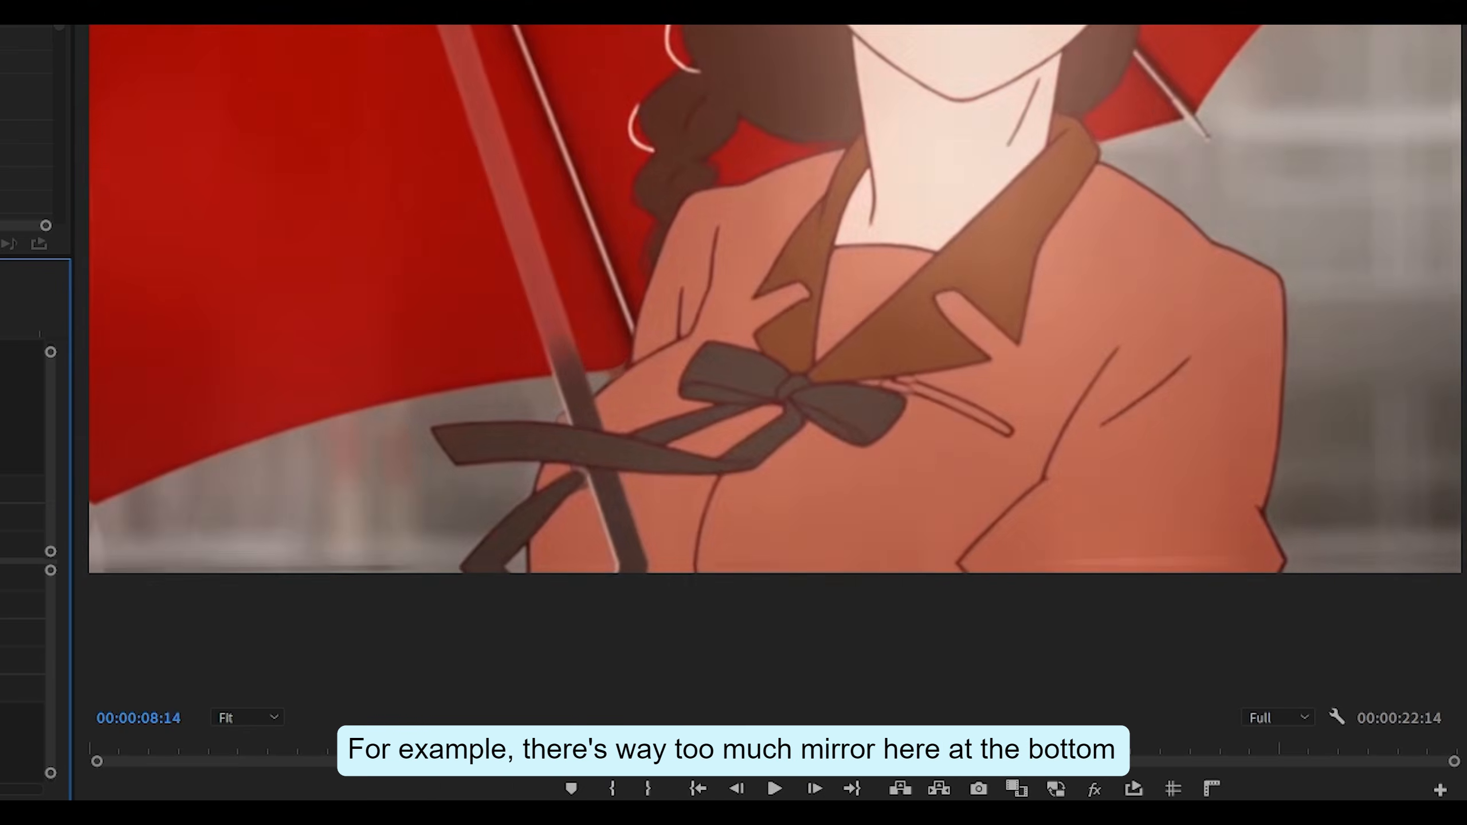
pyautogui.press('Left')
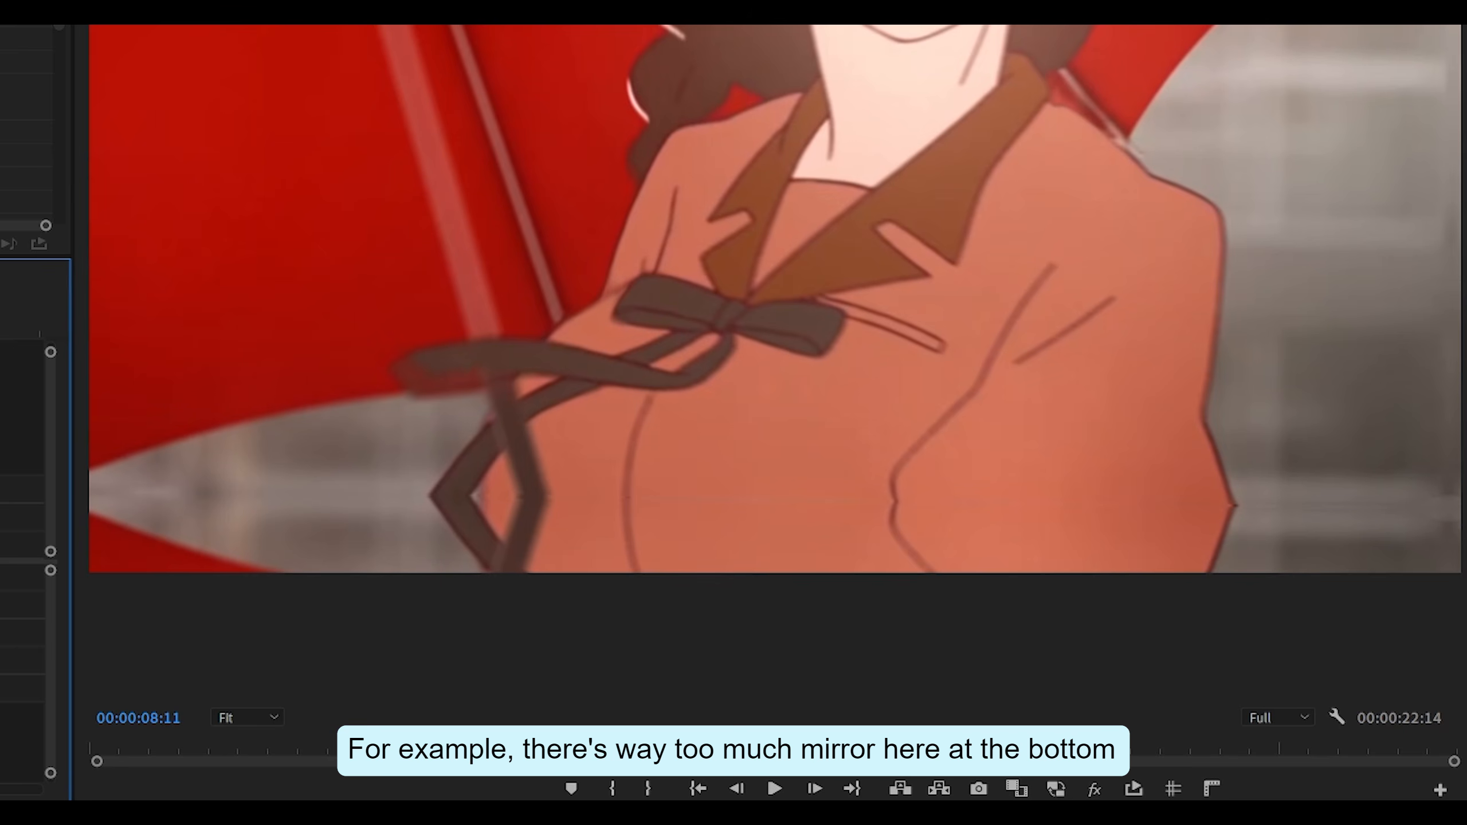
pyautogui.press('Left')
pyautogui.press('Left')
pyautogui.press('Right')
pyautogui.press('Left')
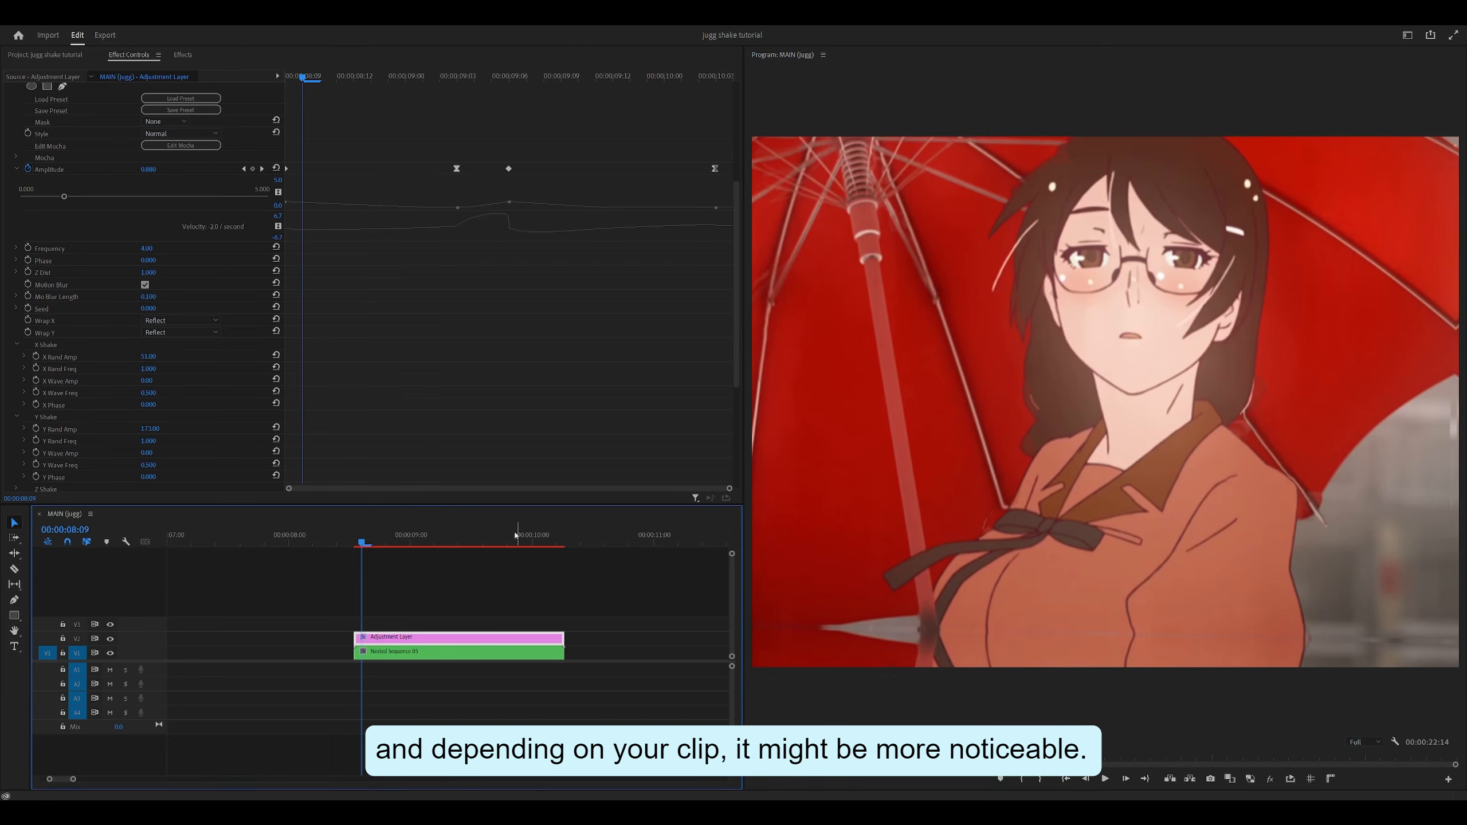
# Step: Reduce the S_Shake Y Rand Amp to 59 and set the X Rand Amp to 15
pyautogui.scroll(-3, 144, 363)
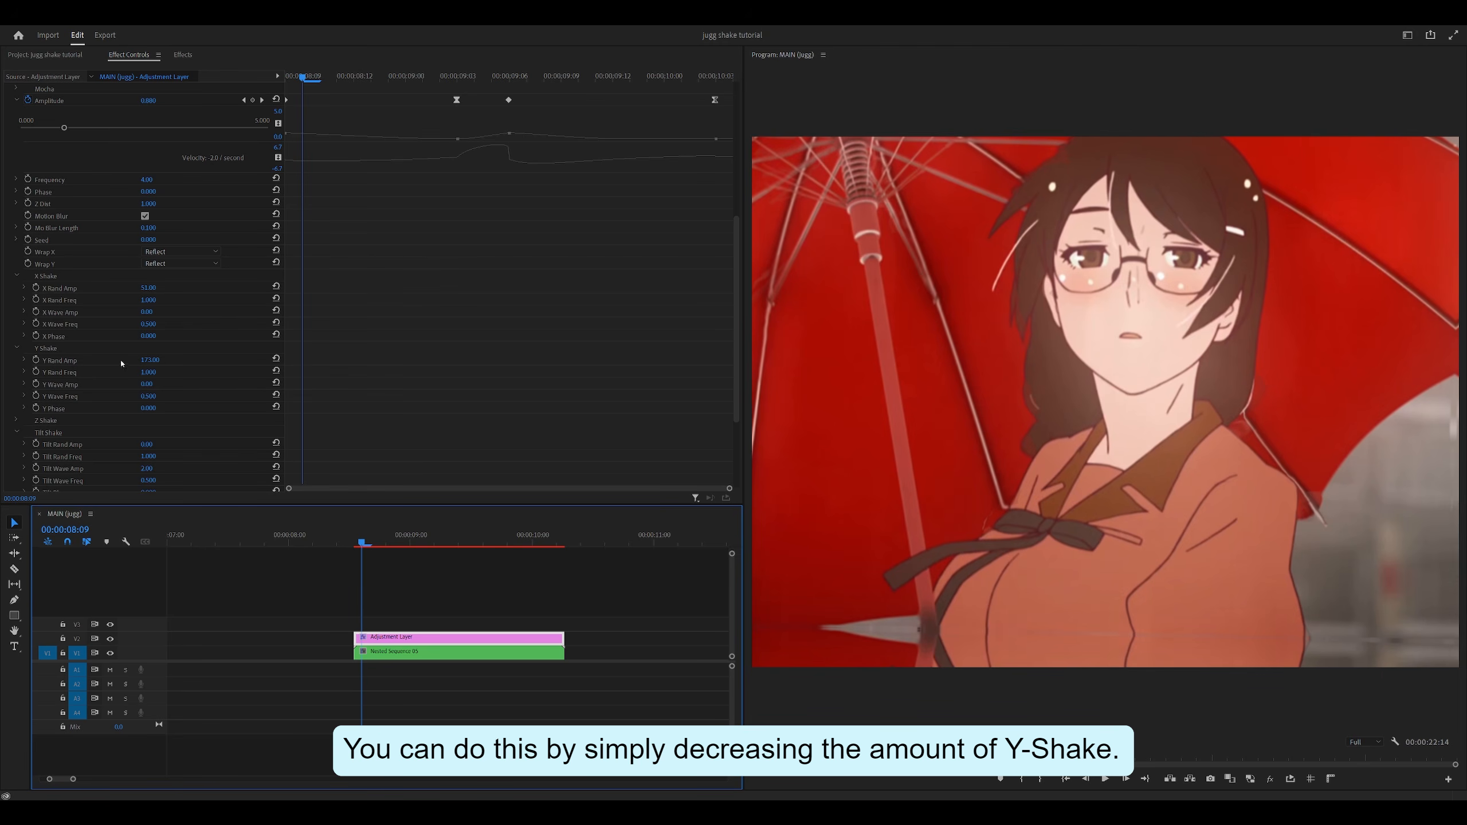
pyautogui.moveTo(164, 364); pyautogui.dragTo(95, 364)
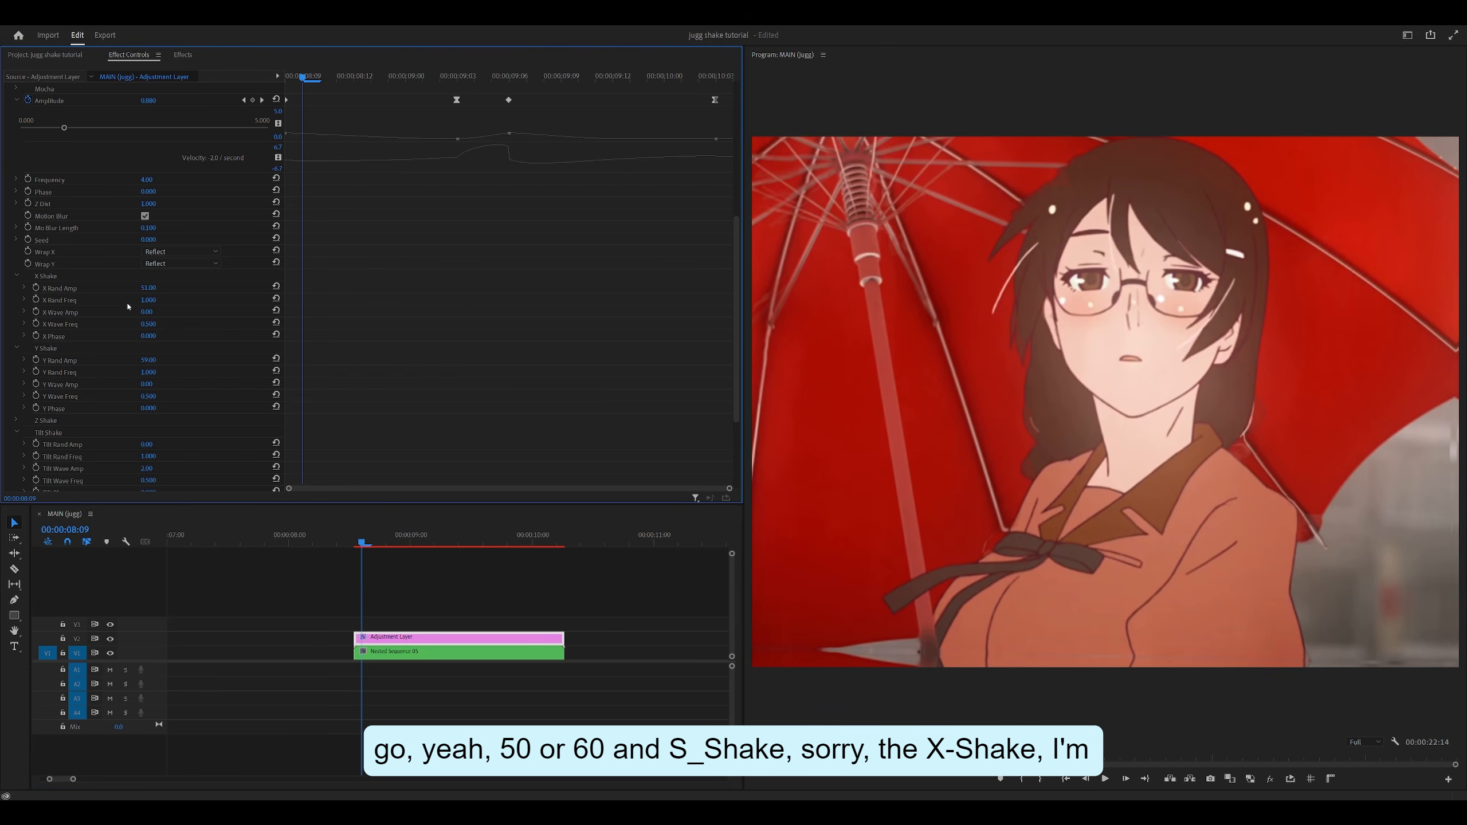
pyautogui.moveTo(148, 287); pyautogui.dragTo(136, 287)
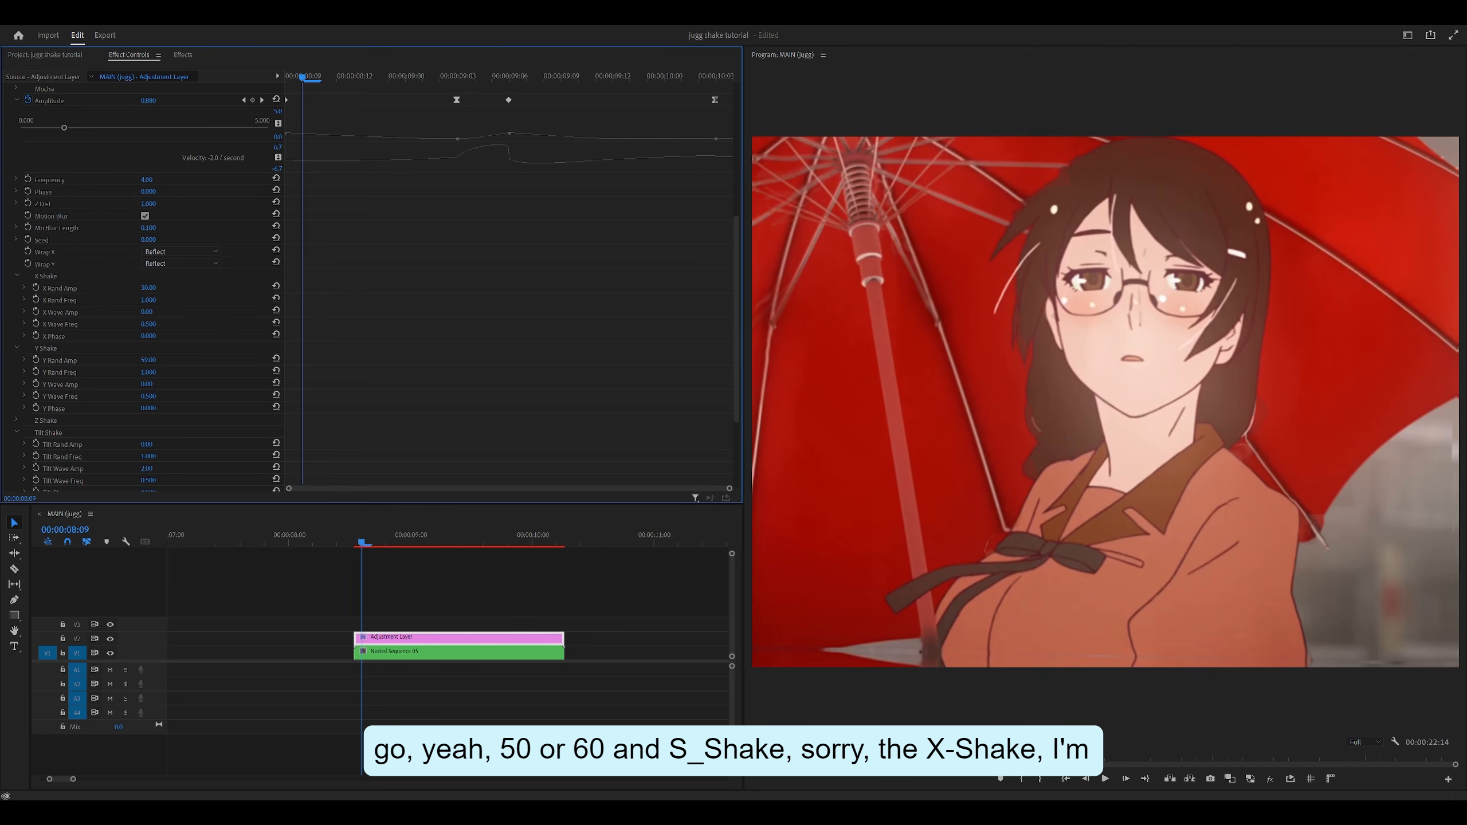
pyautogui.click(150, 287)
pyautogui.write('15')
pyautogui.press('Return')
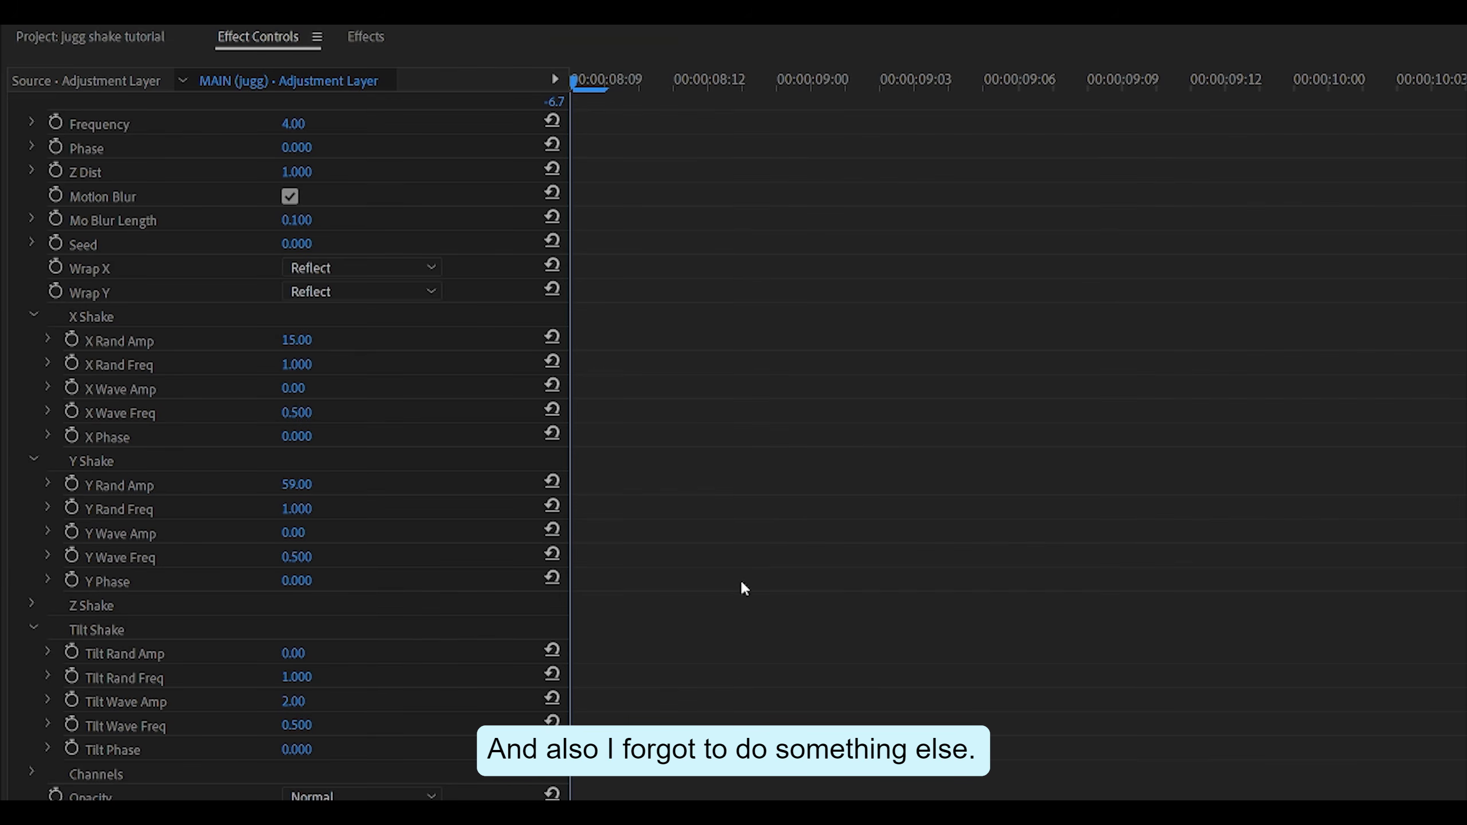
# Step: Set the S_Shake Mo Blur Length to 0.25, and raise it further to 1
pyautogui.scroll(2, 748, 537)
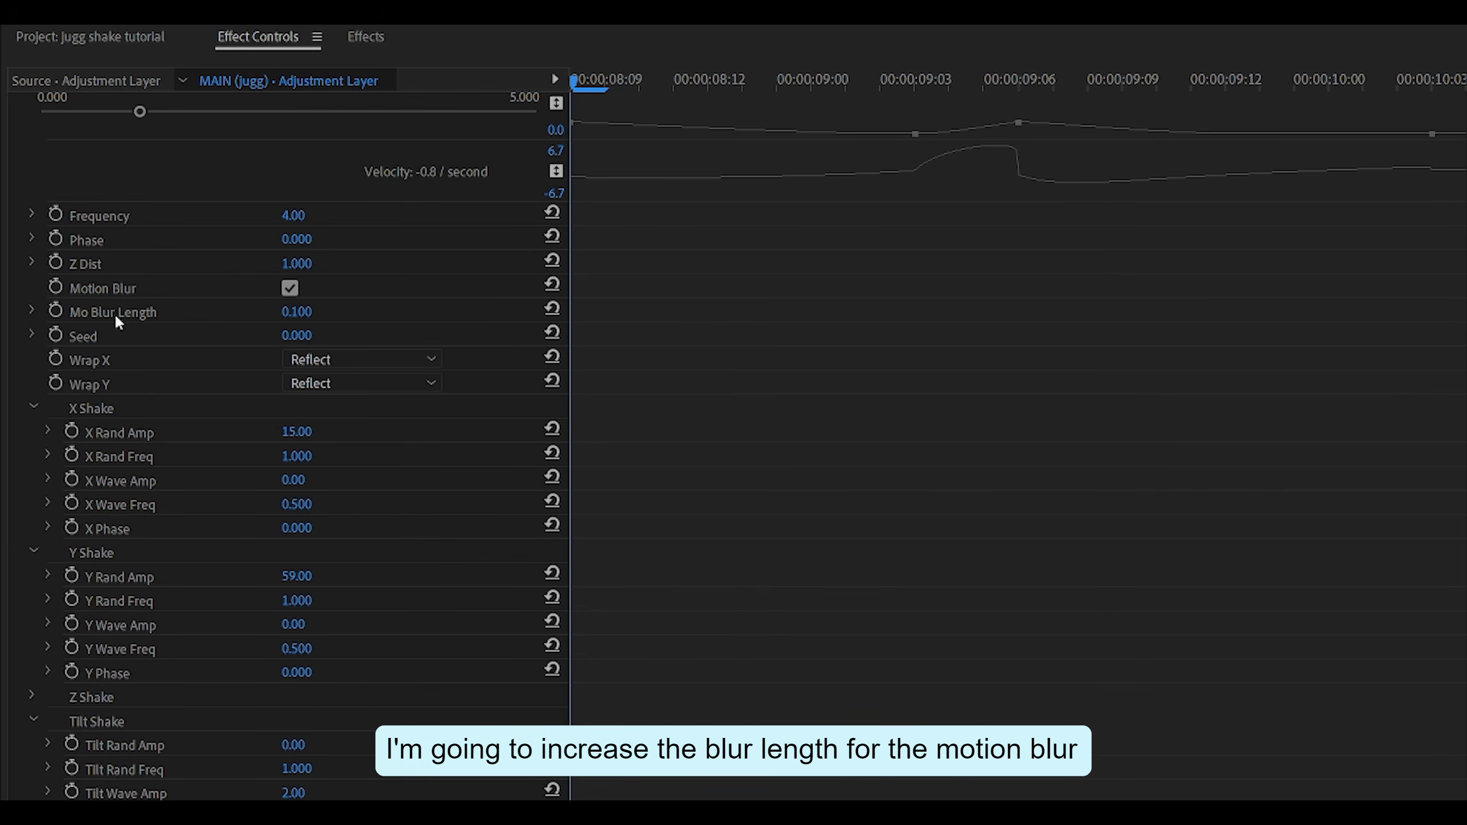
pyautogui.click(296, 311)
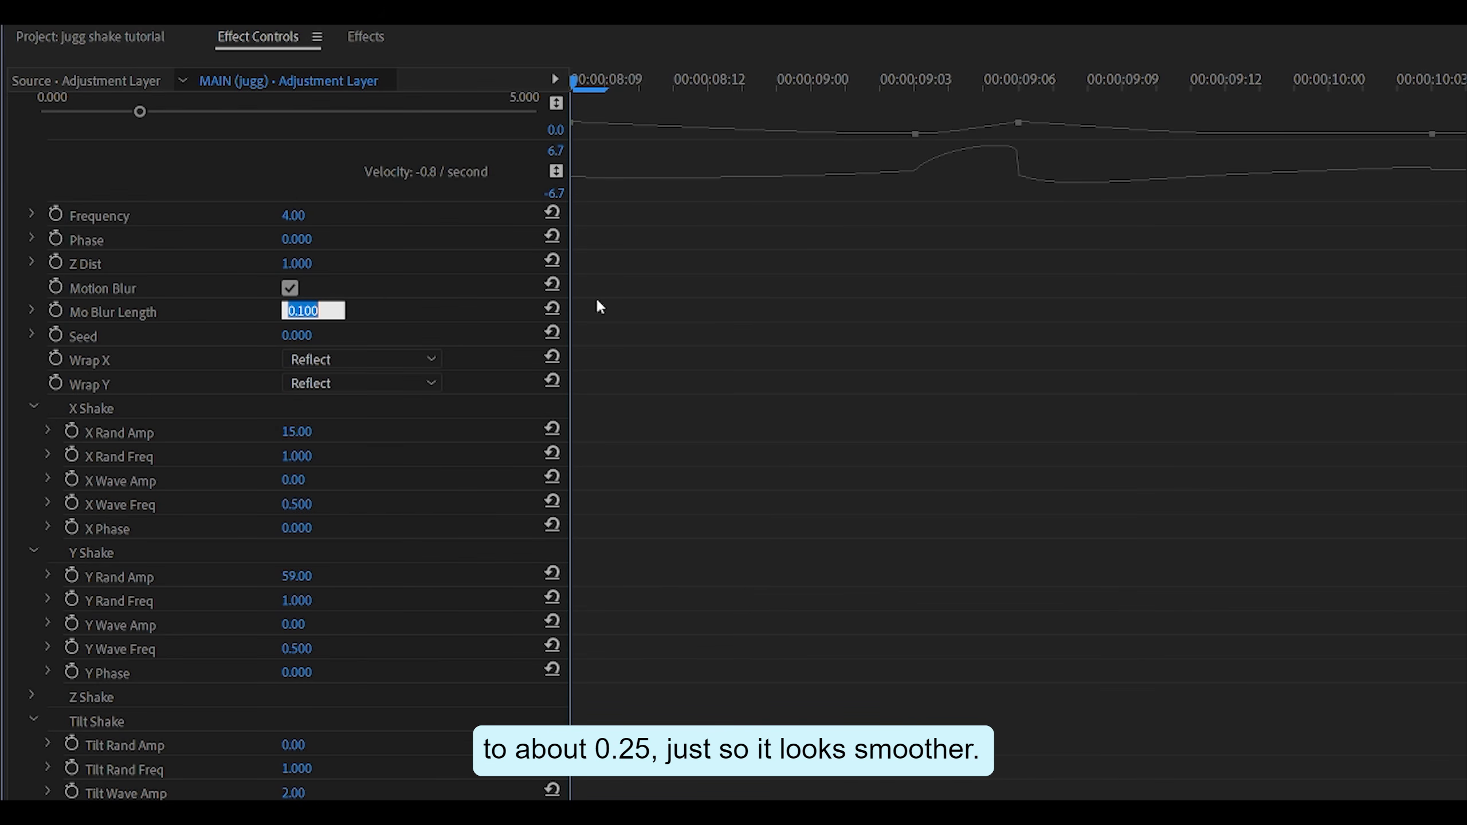
pyautogui.write('.25')
pyautogui.press('Return')
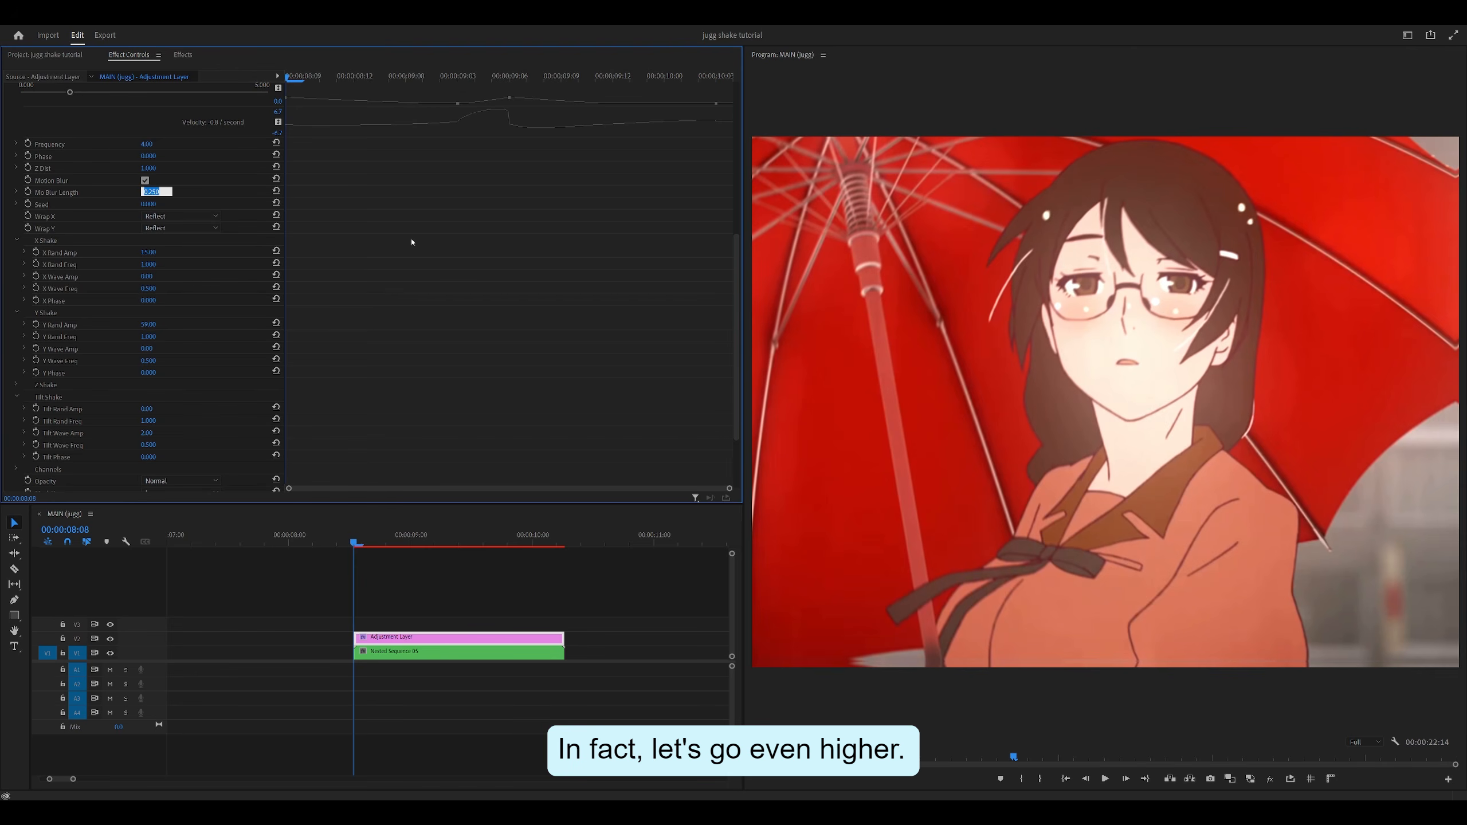
pyautogui.write('1')
pyautogui.press('Return')
# Step: Collapse the S_Shake settings, expand S_Flicker and set its Rand Freq to 5
pyautogui.scroll(2, 411, 291)
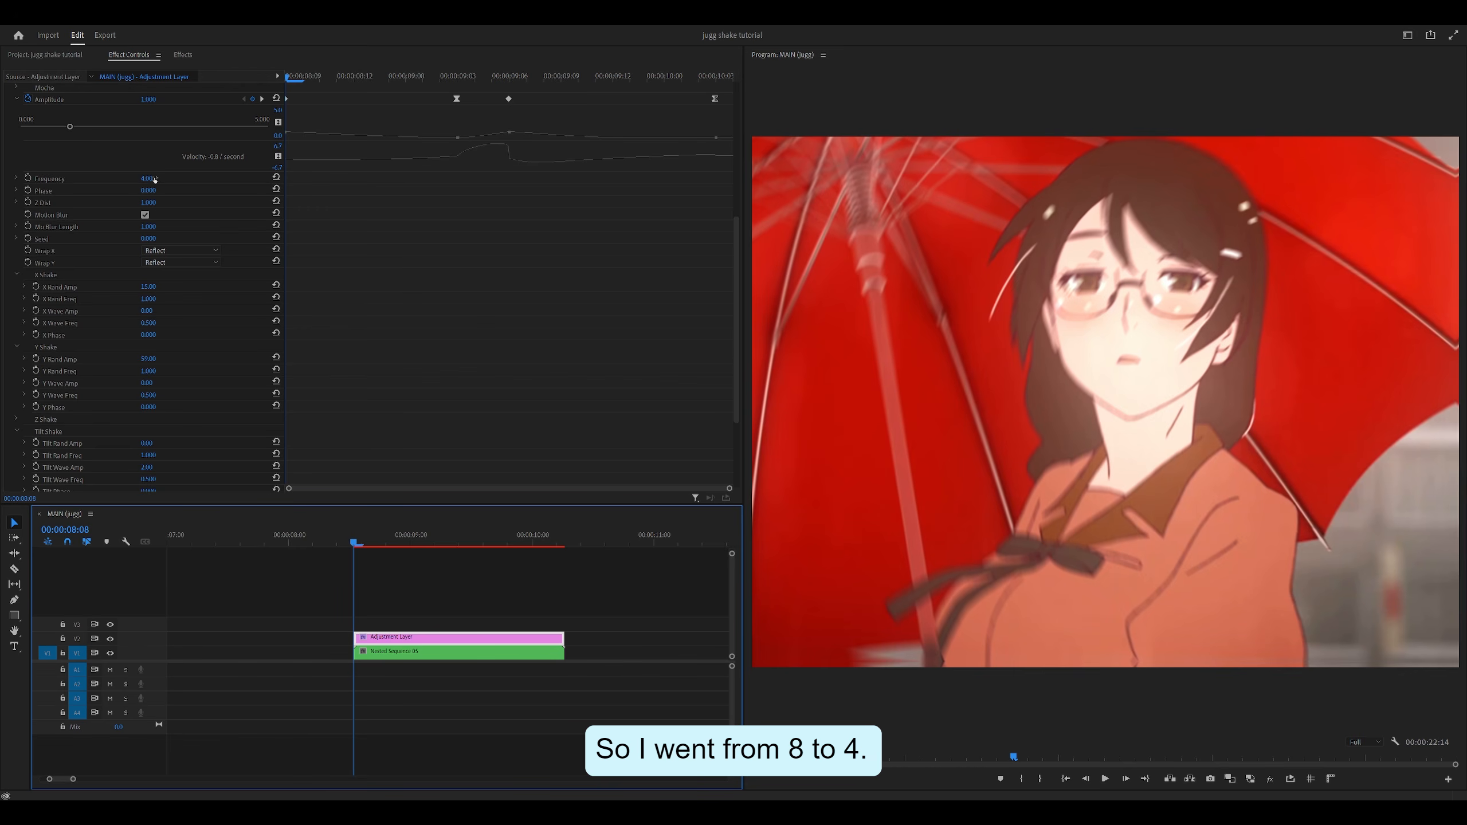
pyautogui.scroll(-4, 67, 171)
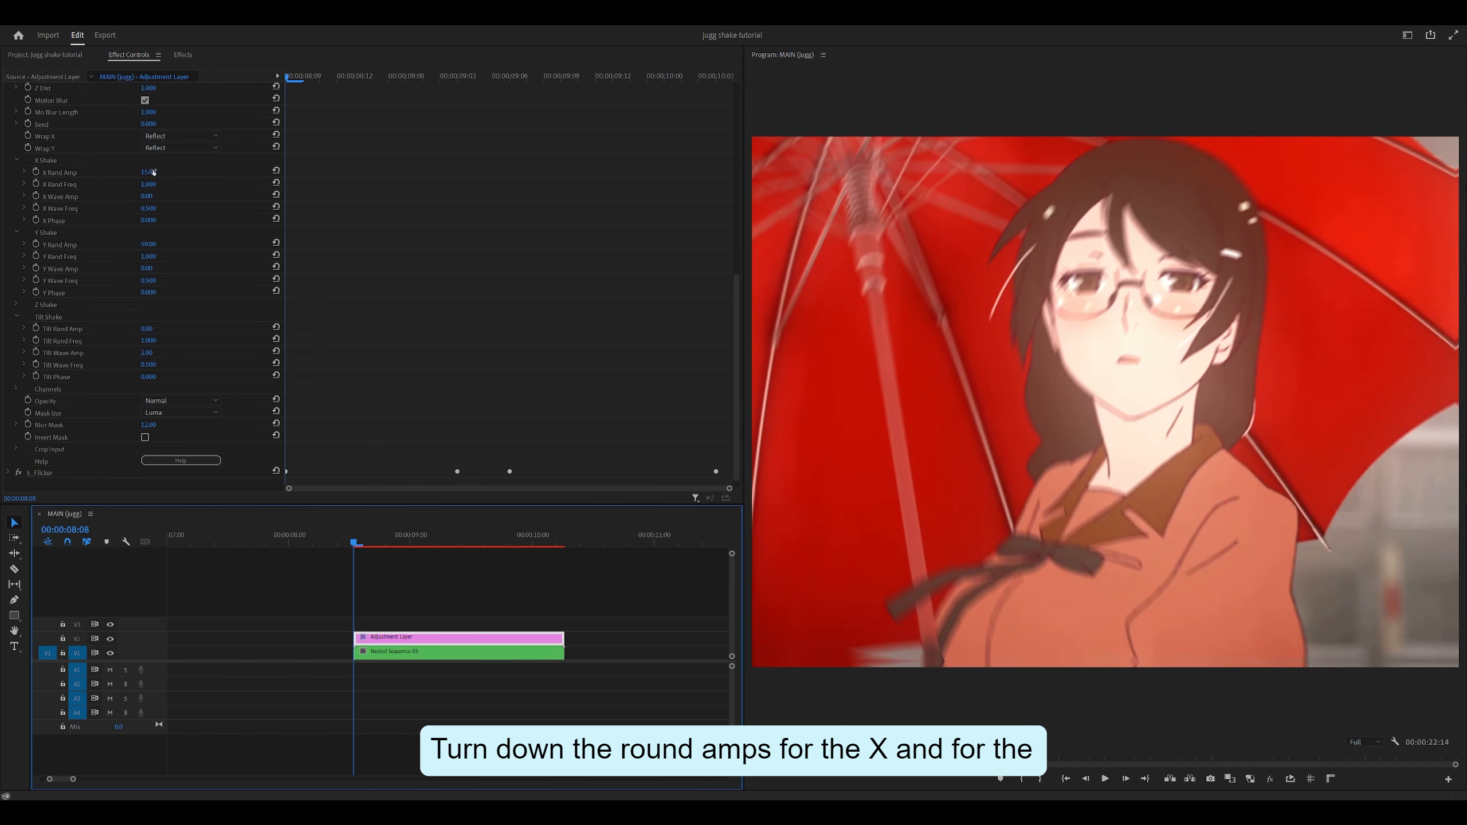
pyautogui.scroll(3, 142, 404)
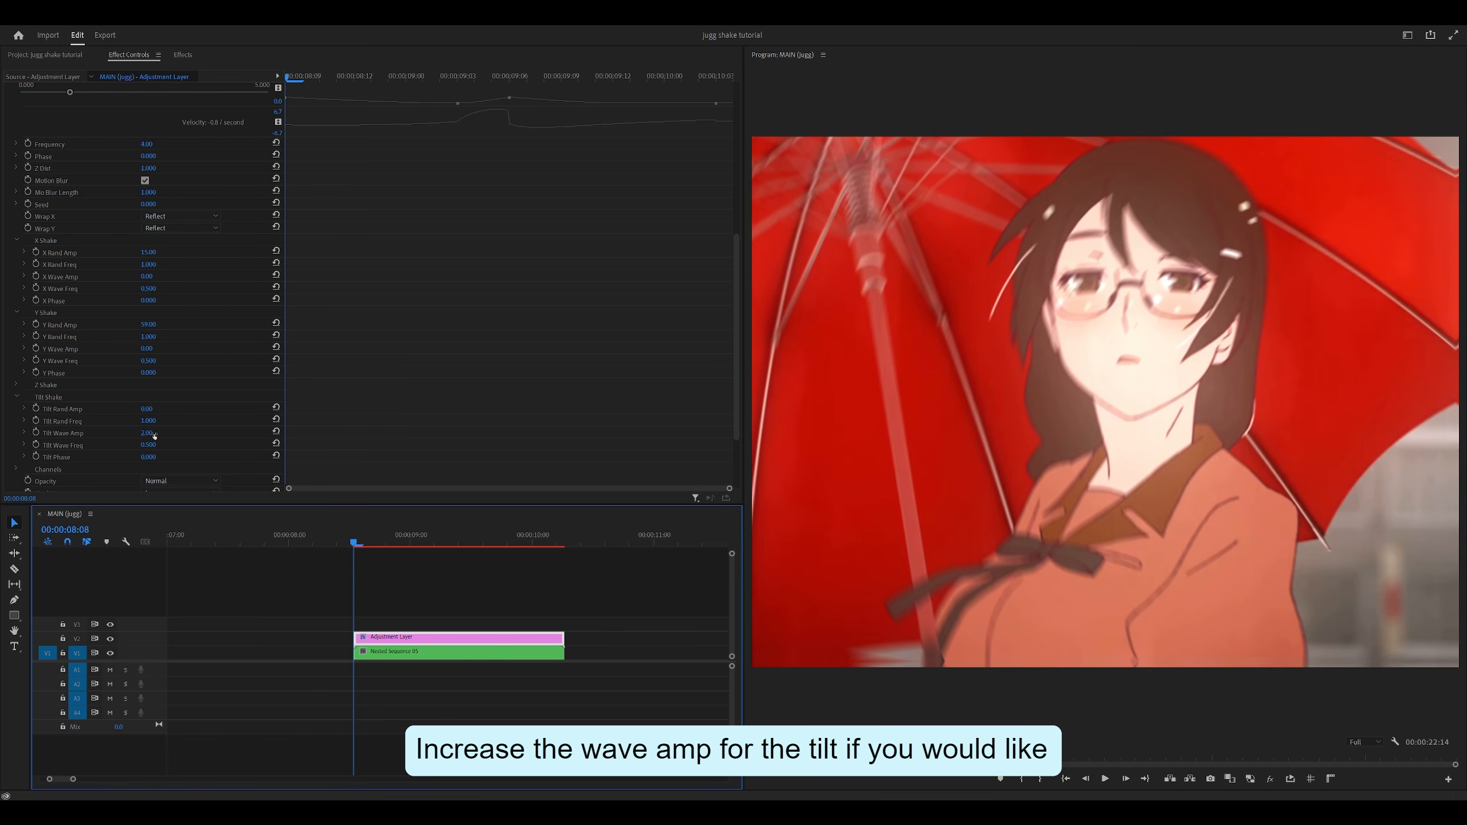
pyautogui.scroll(7, 37, 166)
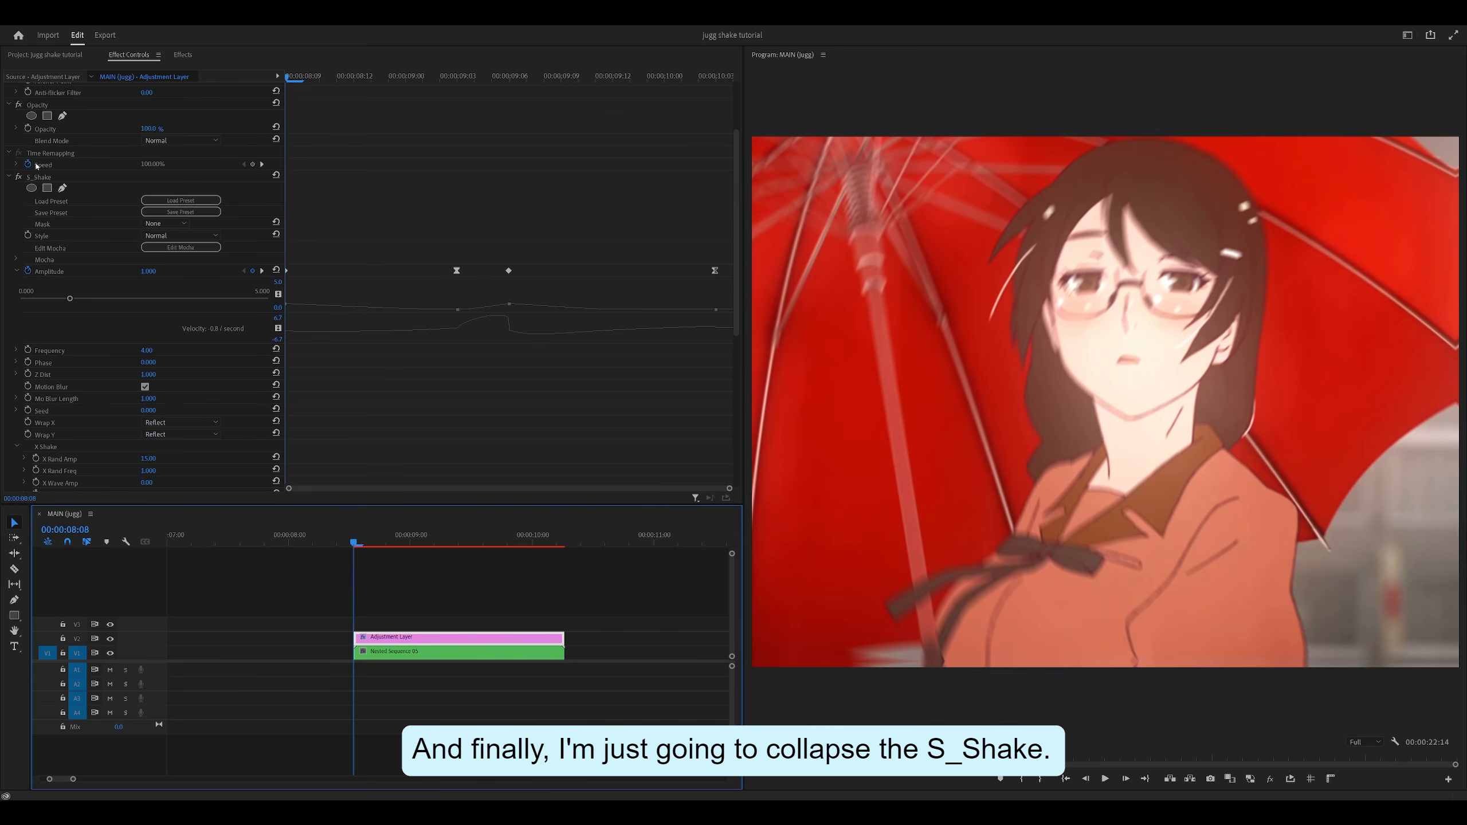
pyautogui.click(10, 177)
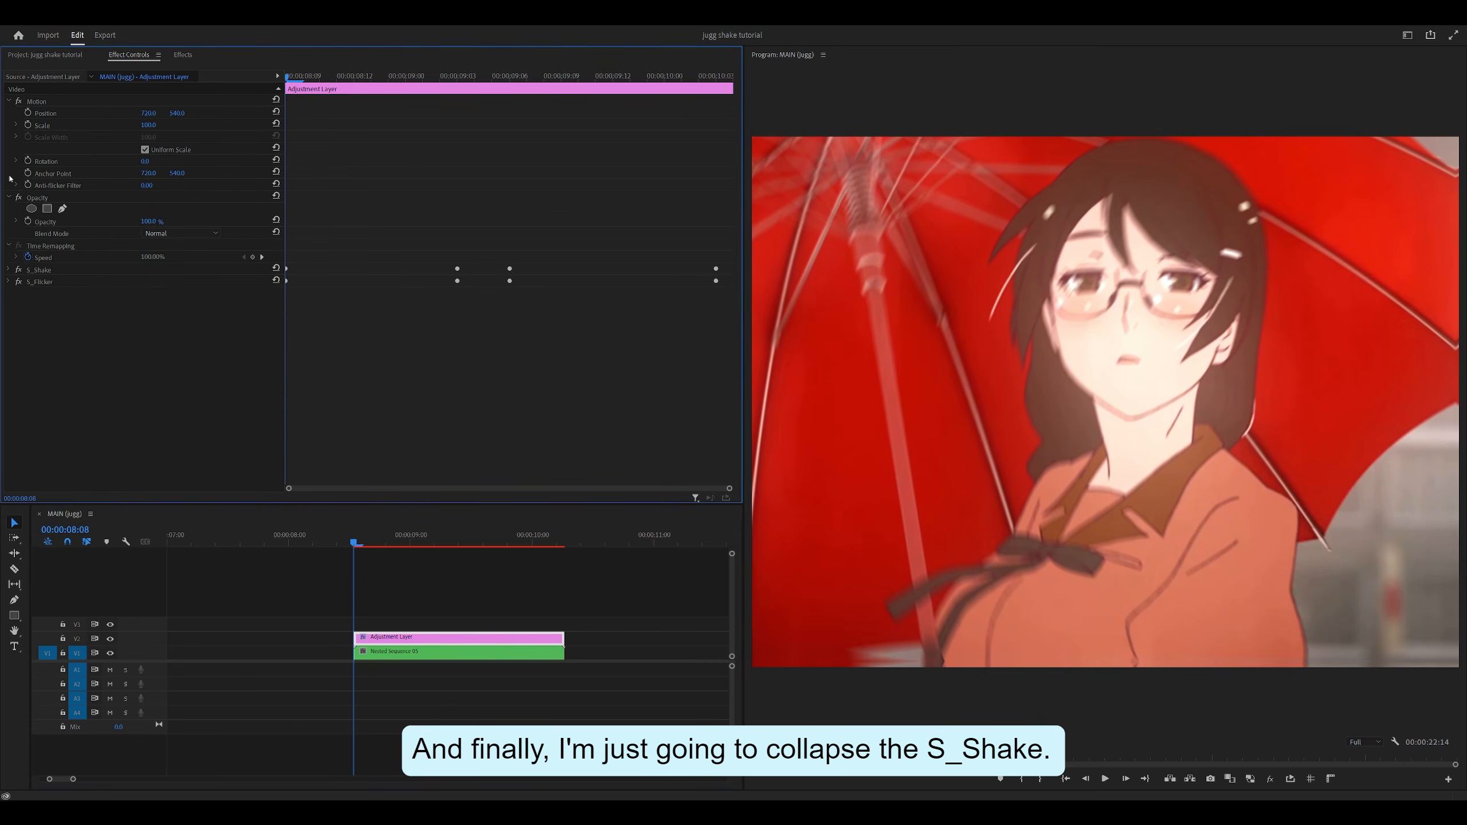
pyautogui.click(9, 282)
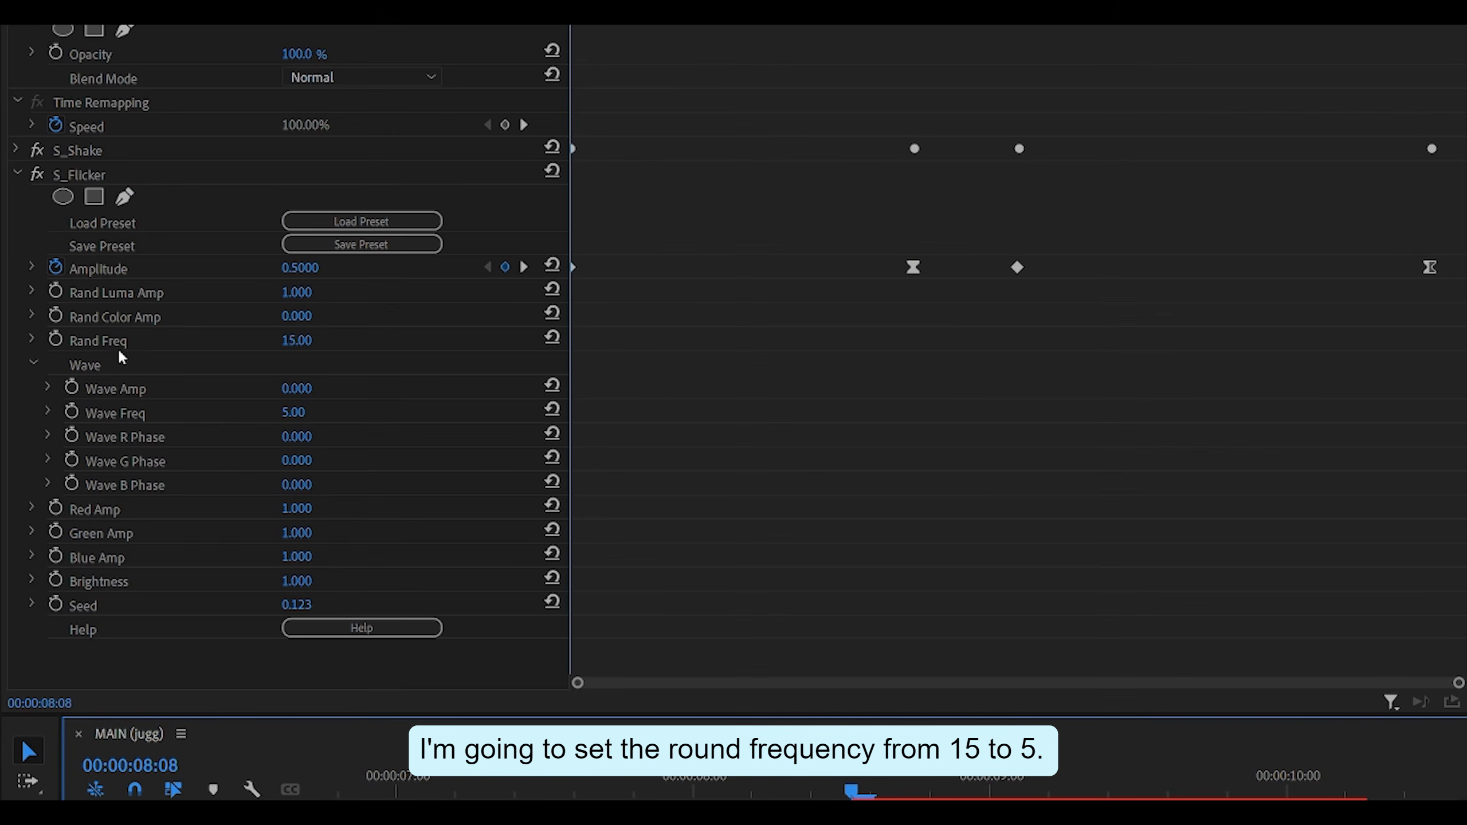
pyautogui.click(308, 344)
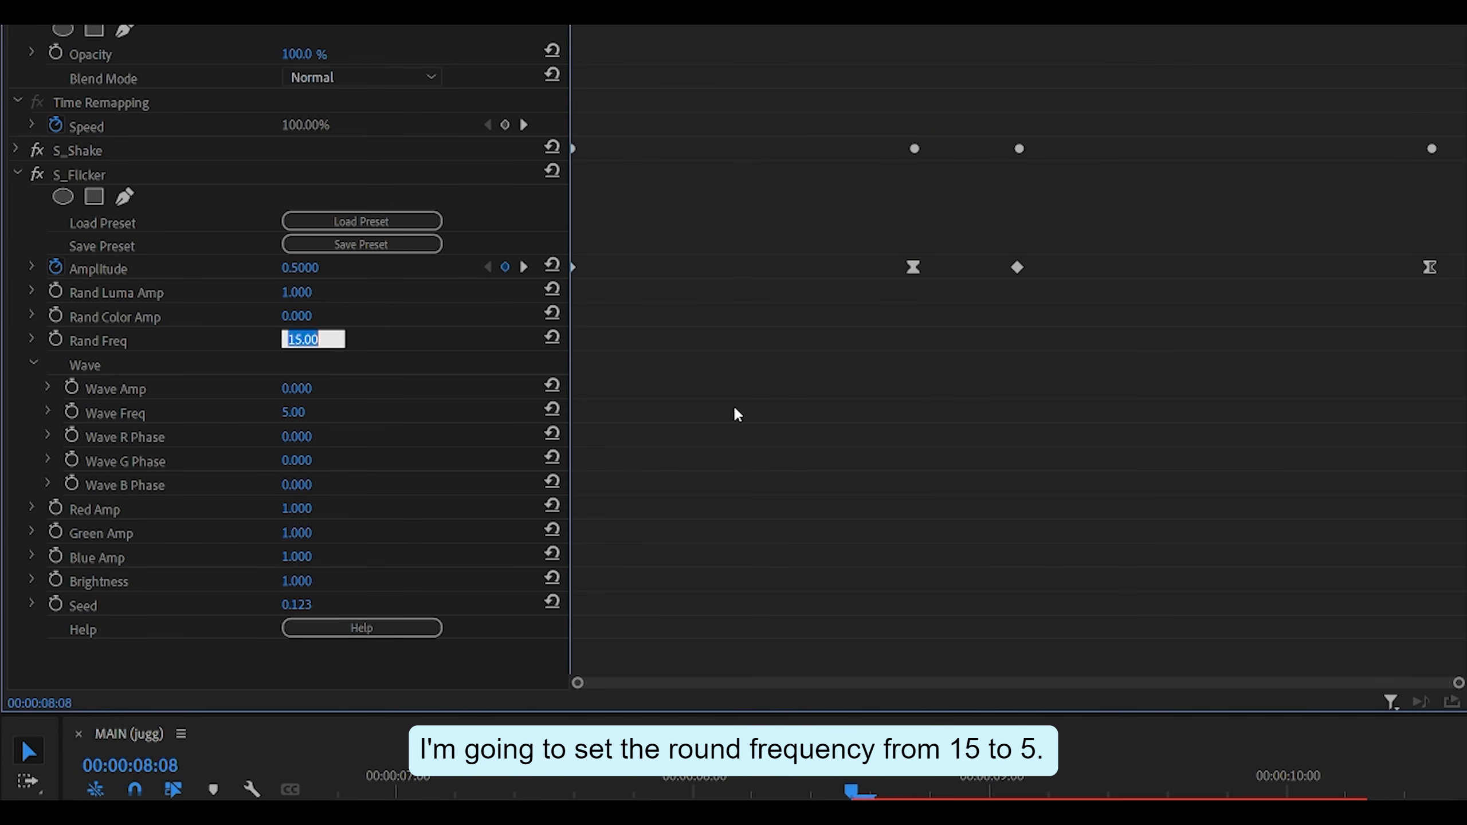
pyautogui.write('5')
pyautogui.press('Return')
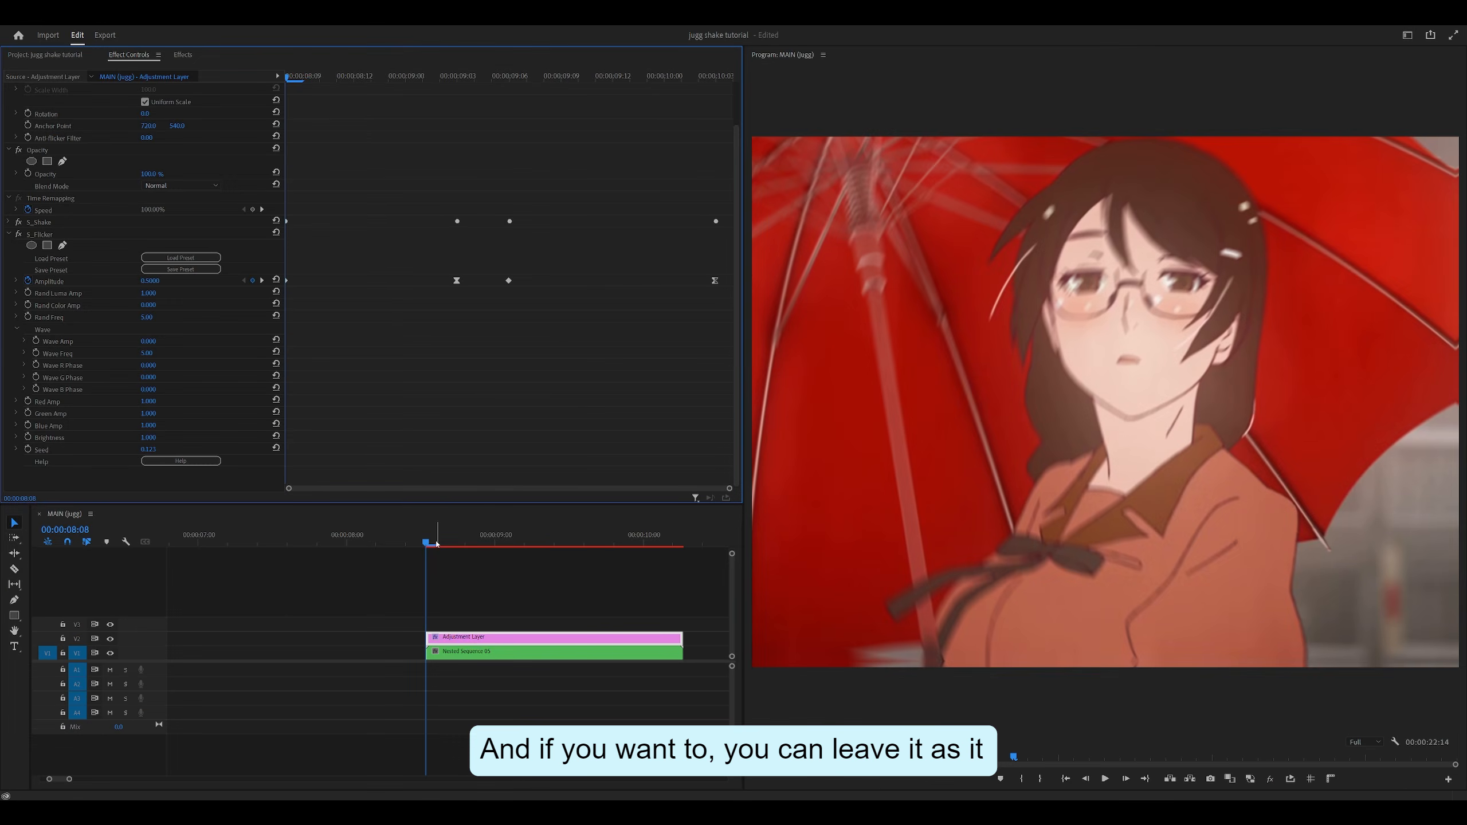
# Step: Set the S_Flicker Amplitude keyframe at the clip's start to 0.75
pyautogui.scroll(-2, 437, 543)
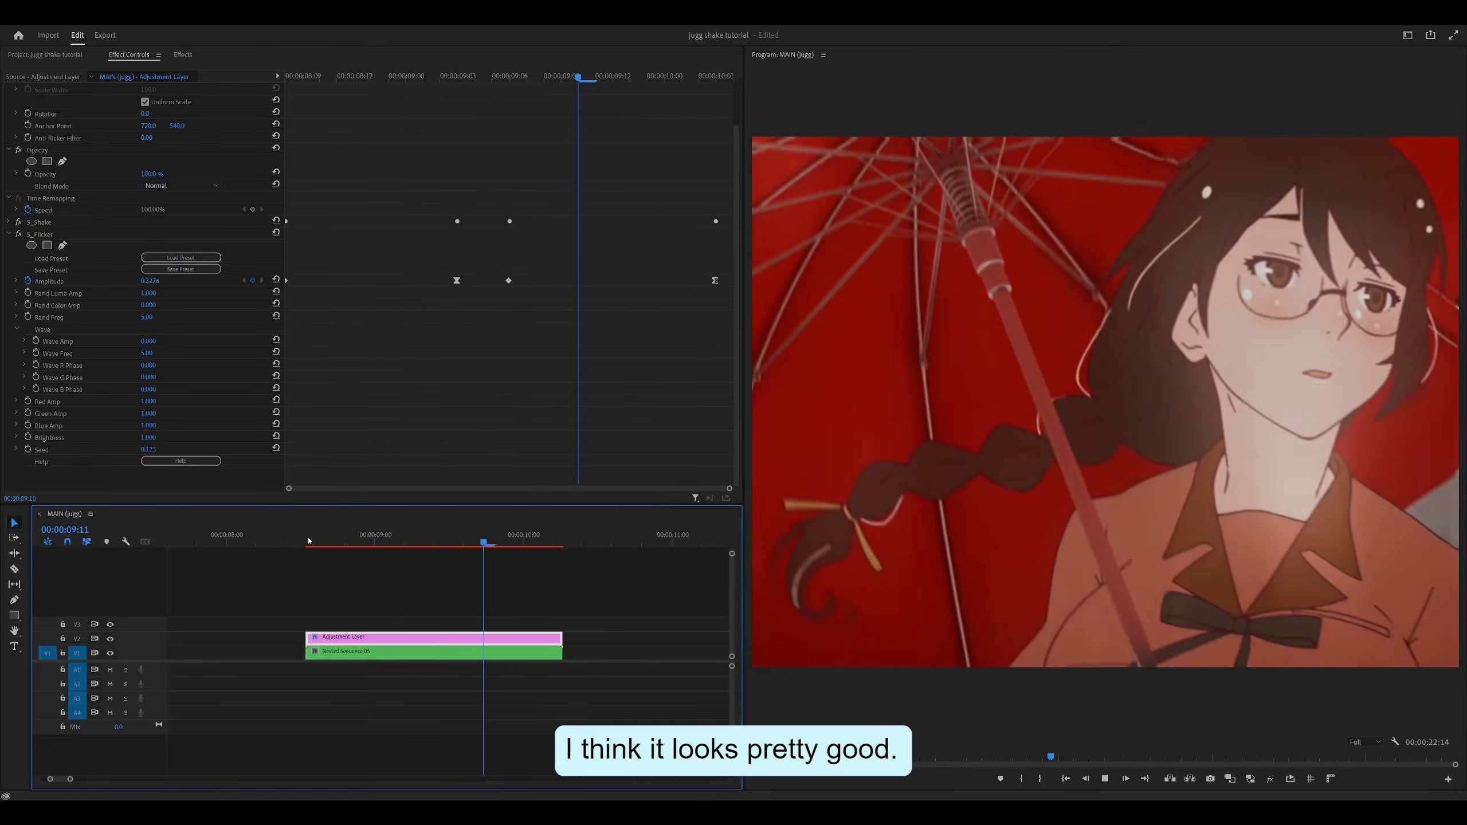
pyautogui.moveTo(149, 281); pyautogui.dragTo(156, 283)
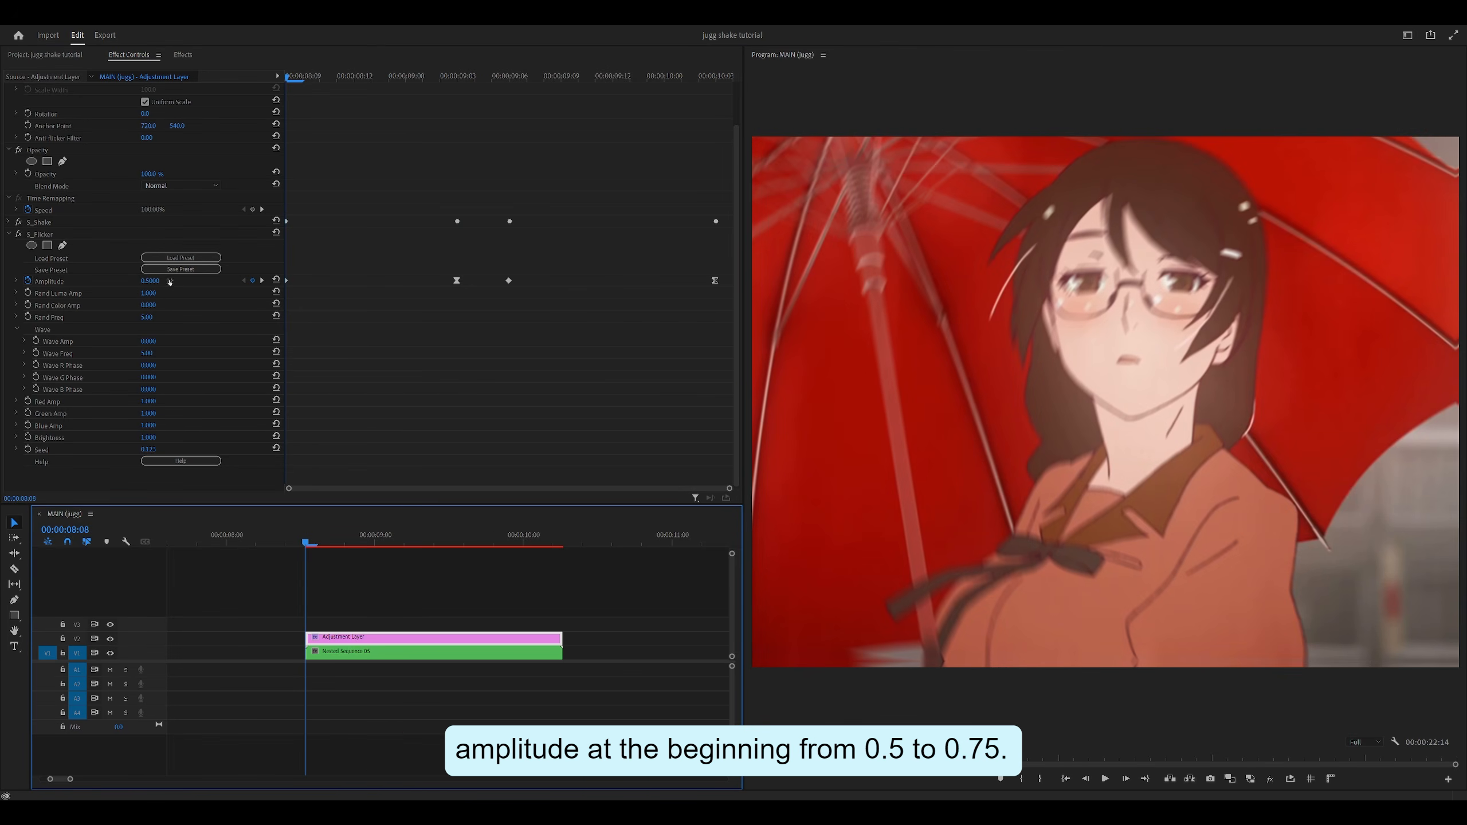
pyautogui.click(168, 282)
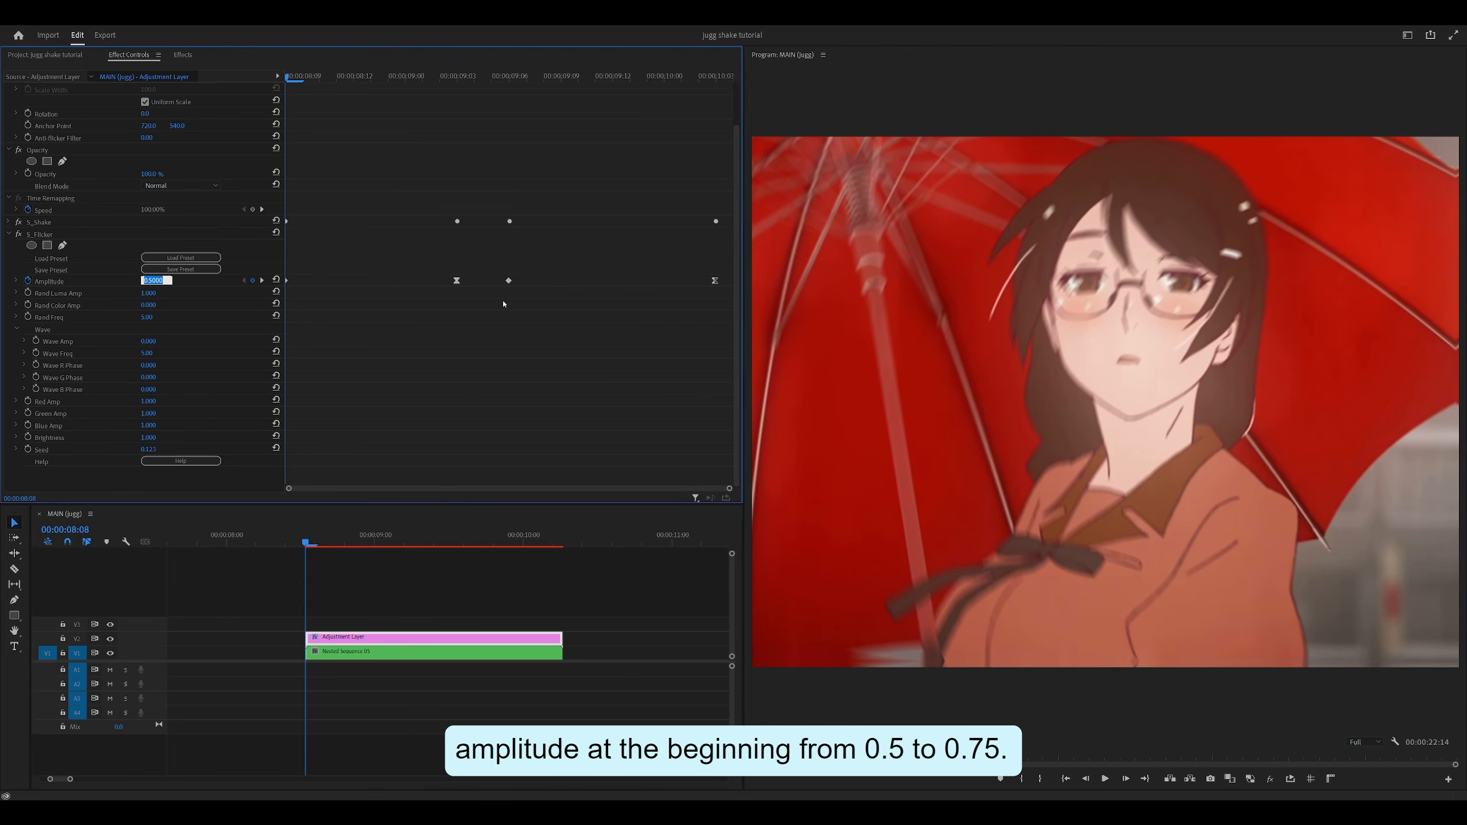
pyautogui.press('Return')
# Step: Try an S_Flicker Amplitude of 1 on the keyframe at 00:00:09:06, and undo the change
pyautogui.moveTo(299, 77); pyautogui.dragTo(501, 86)
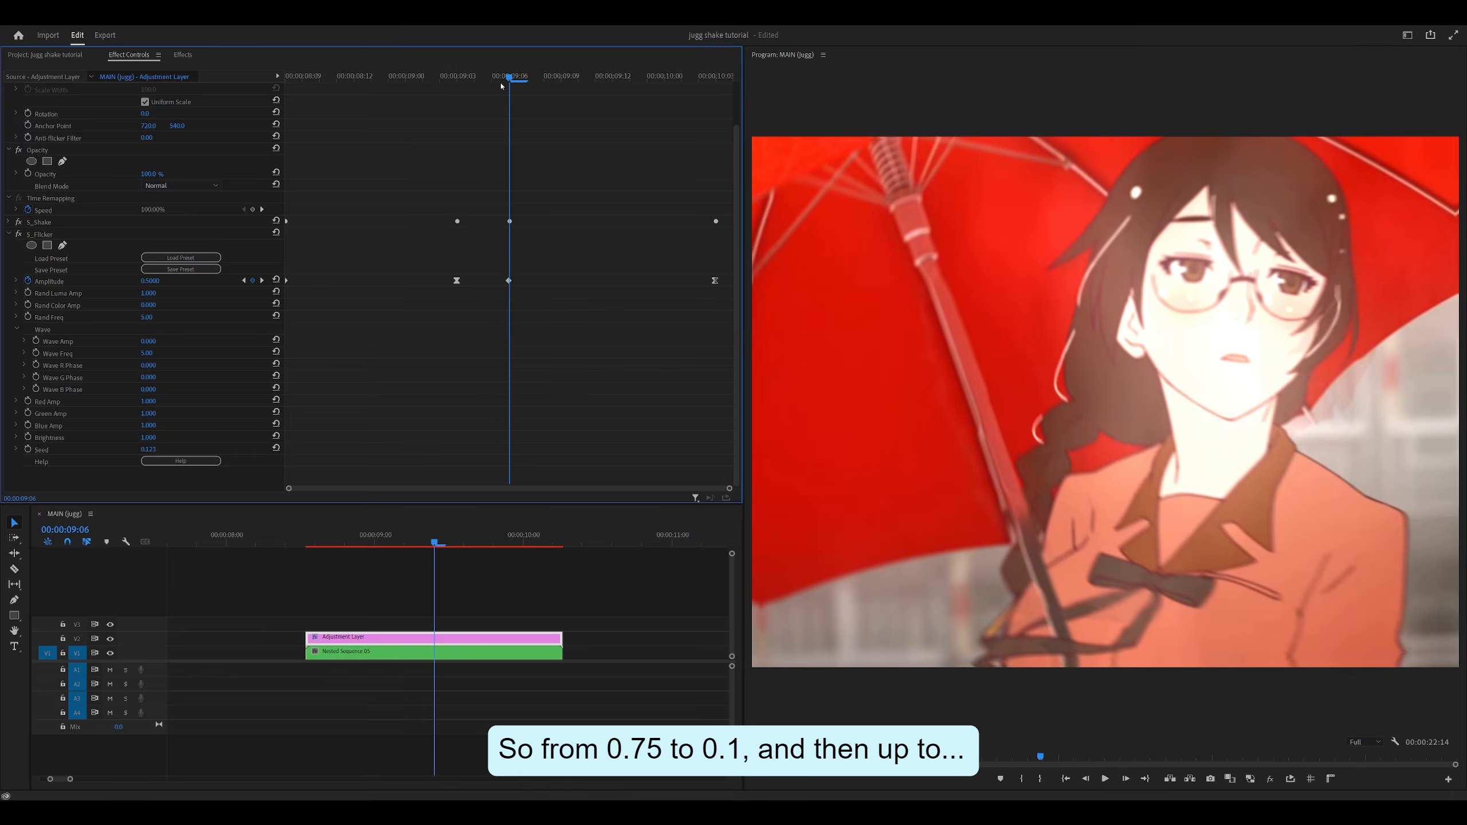
pyautogui.click(158, 283)
pyautogui.press('Return')
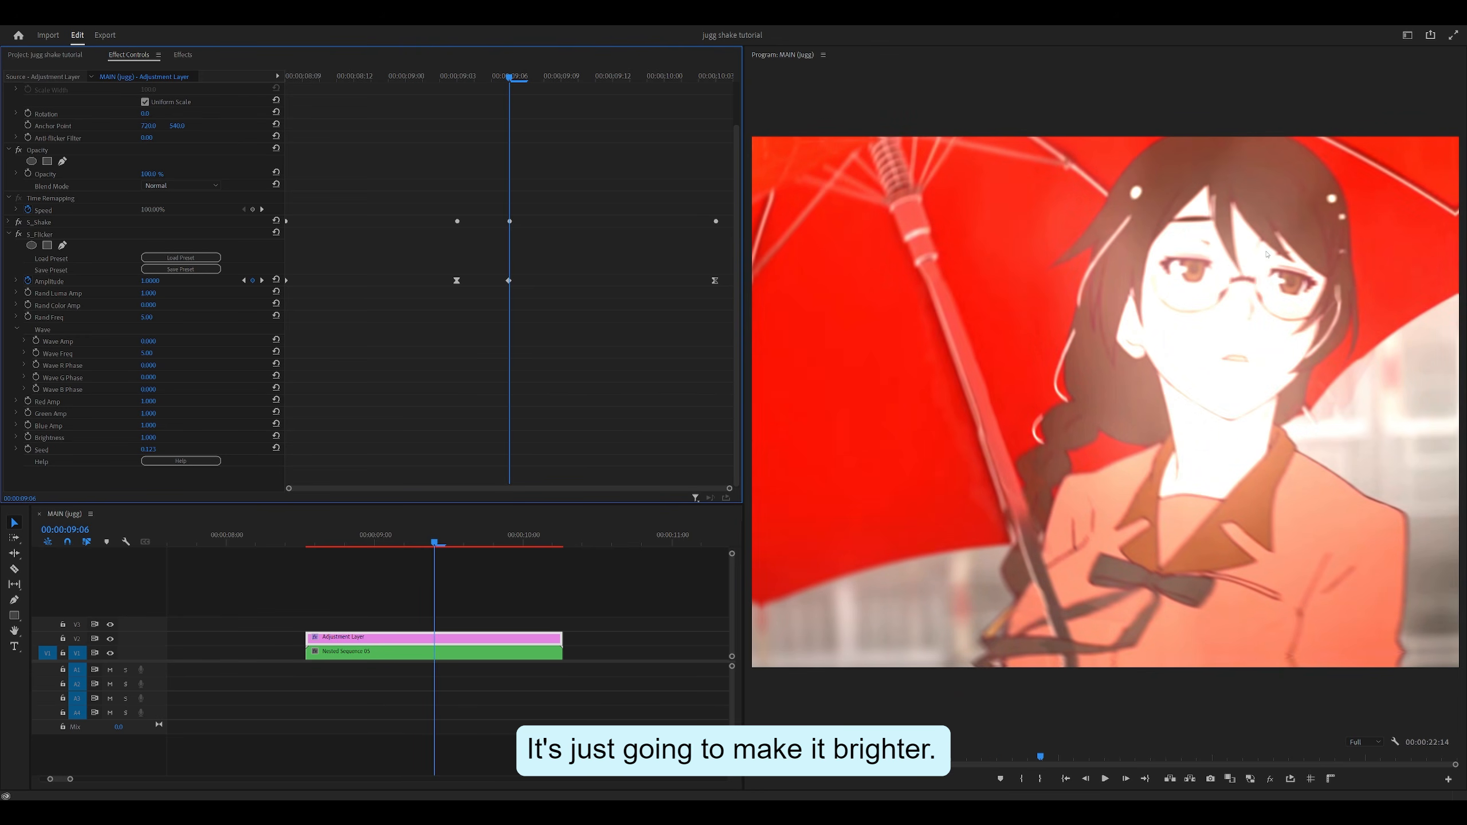
pyautogui.hotkey('ctrl', 'z')
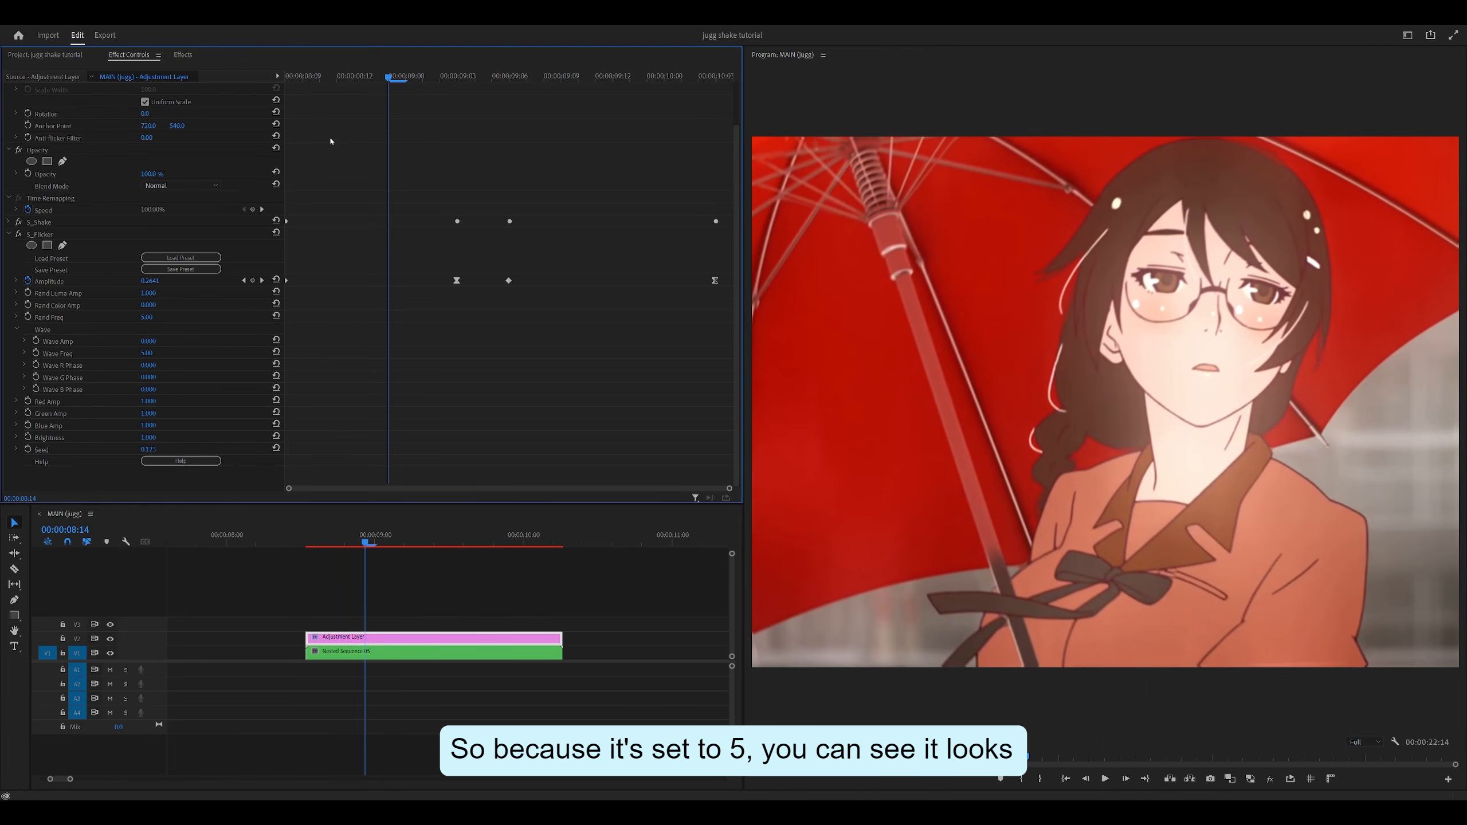
# Step: Play the clip repeatedly from its start to check the shake and flicker without the impact layers
pyautogui.press('Up')
pyautogui.press('space')
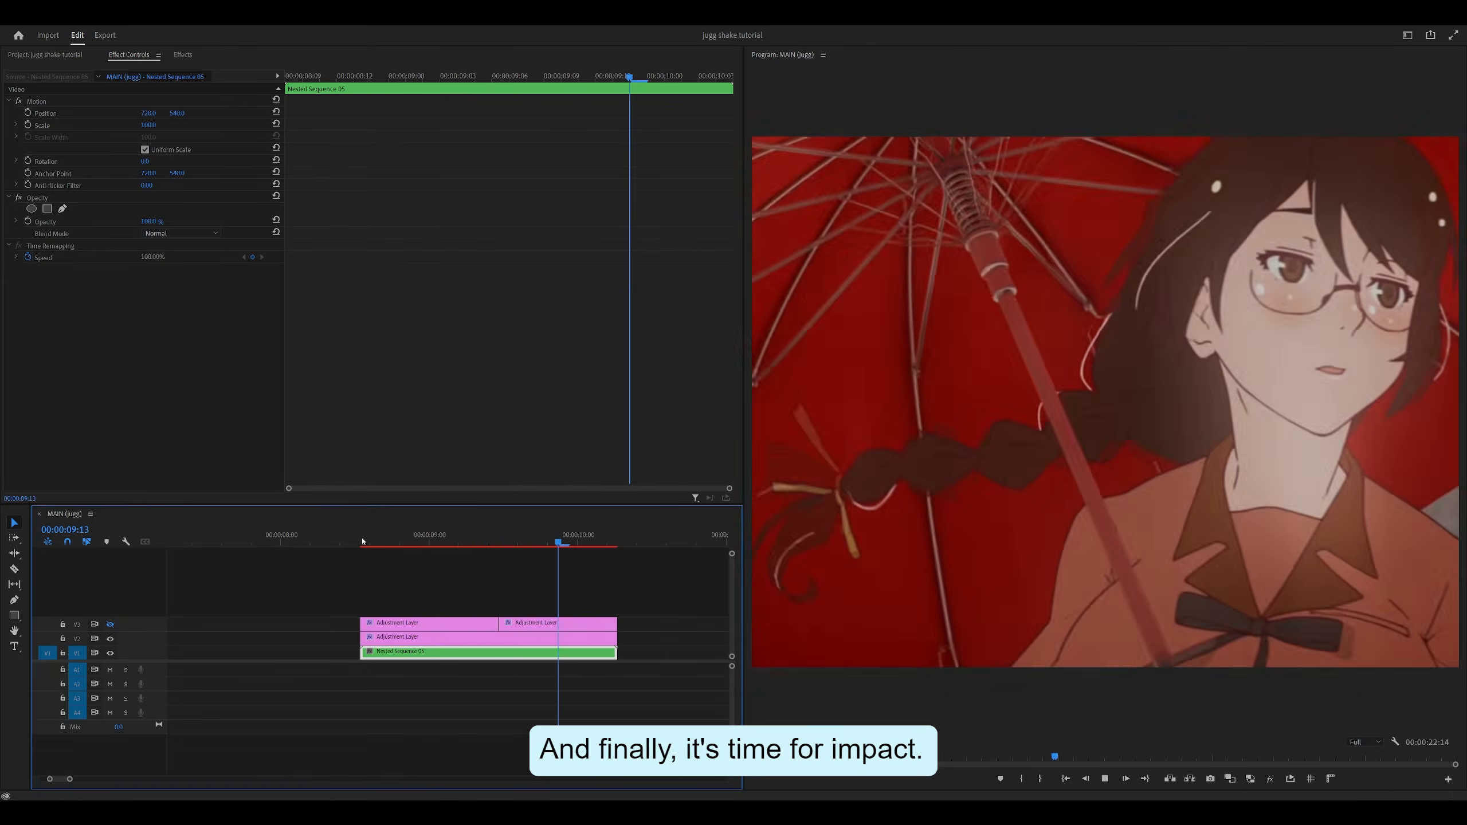
pyautogui.click(362, 541)
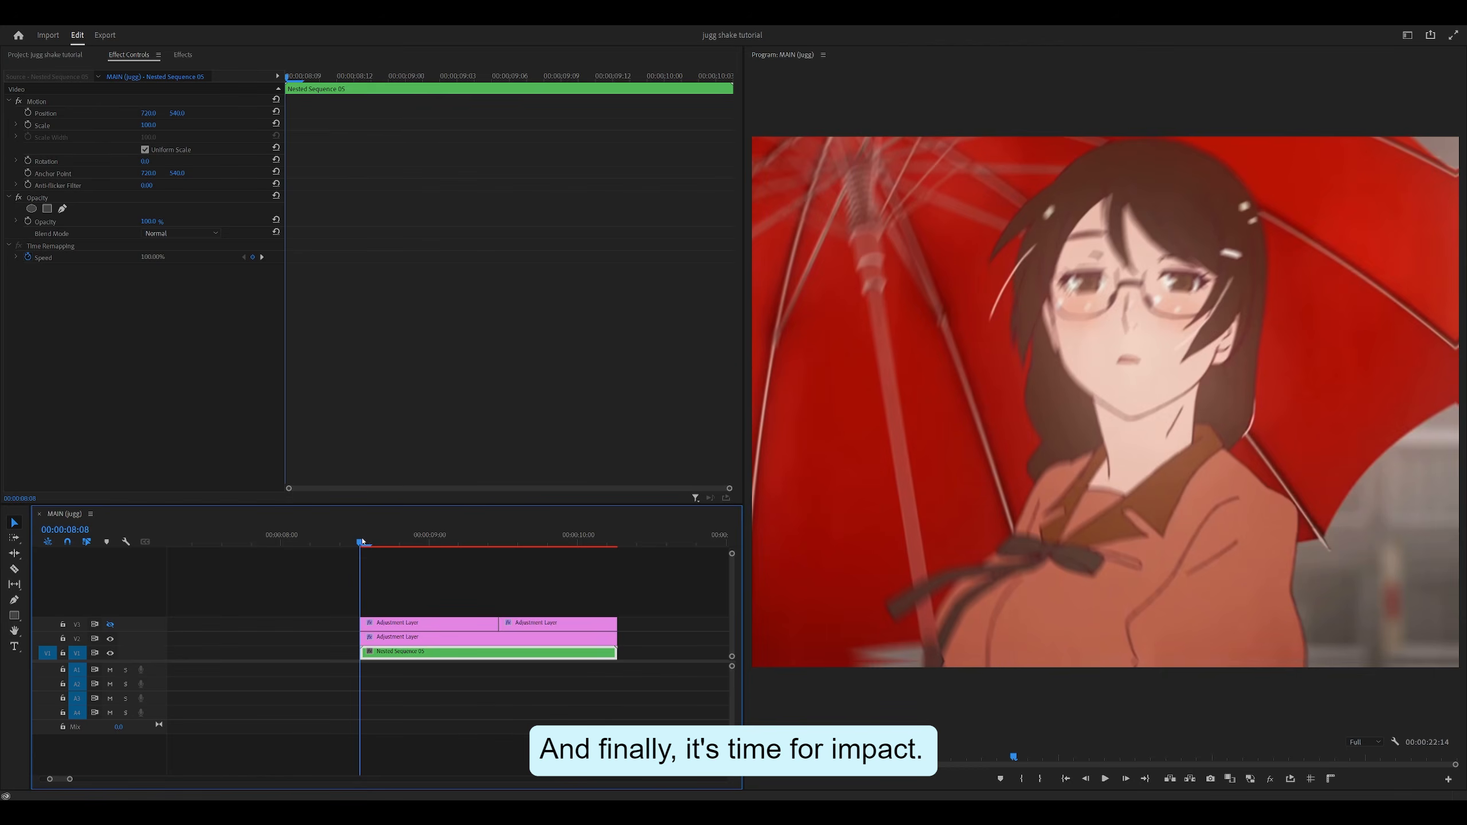
pyautogui.press('space')
pyautogui.press('space')
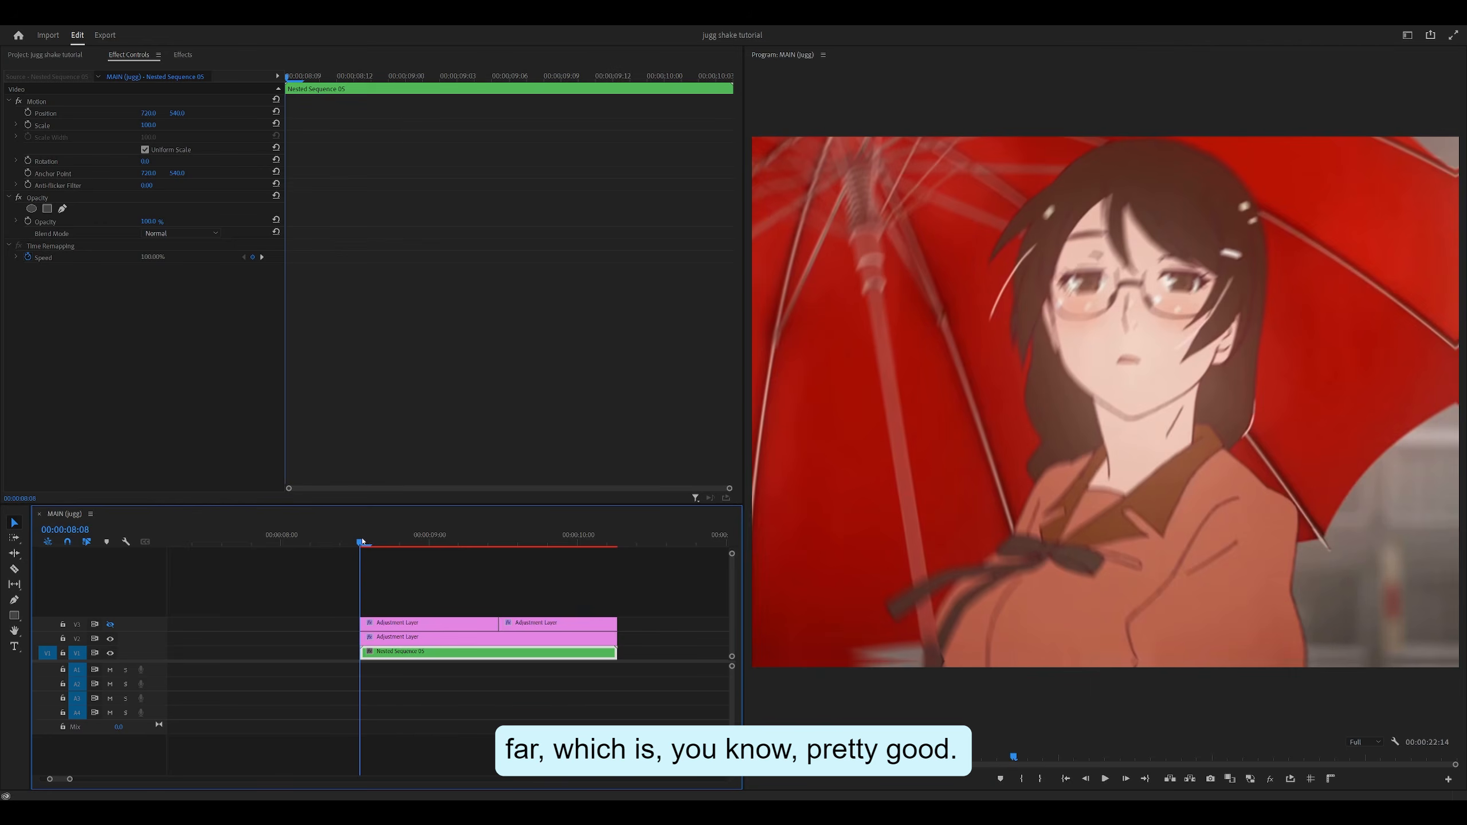
pyautogui.press('space')
pyautogui.press('space')
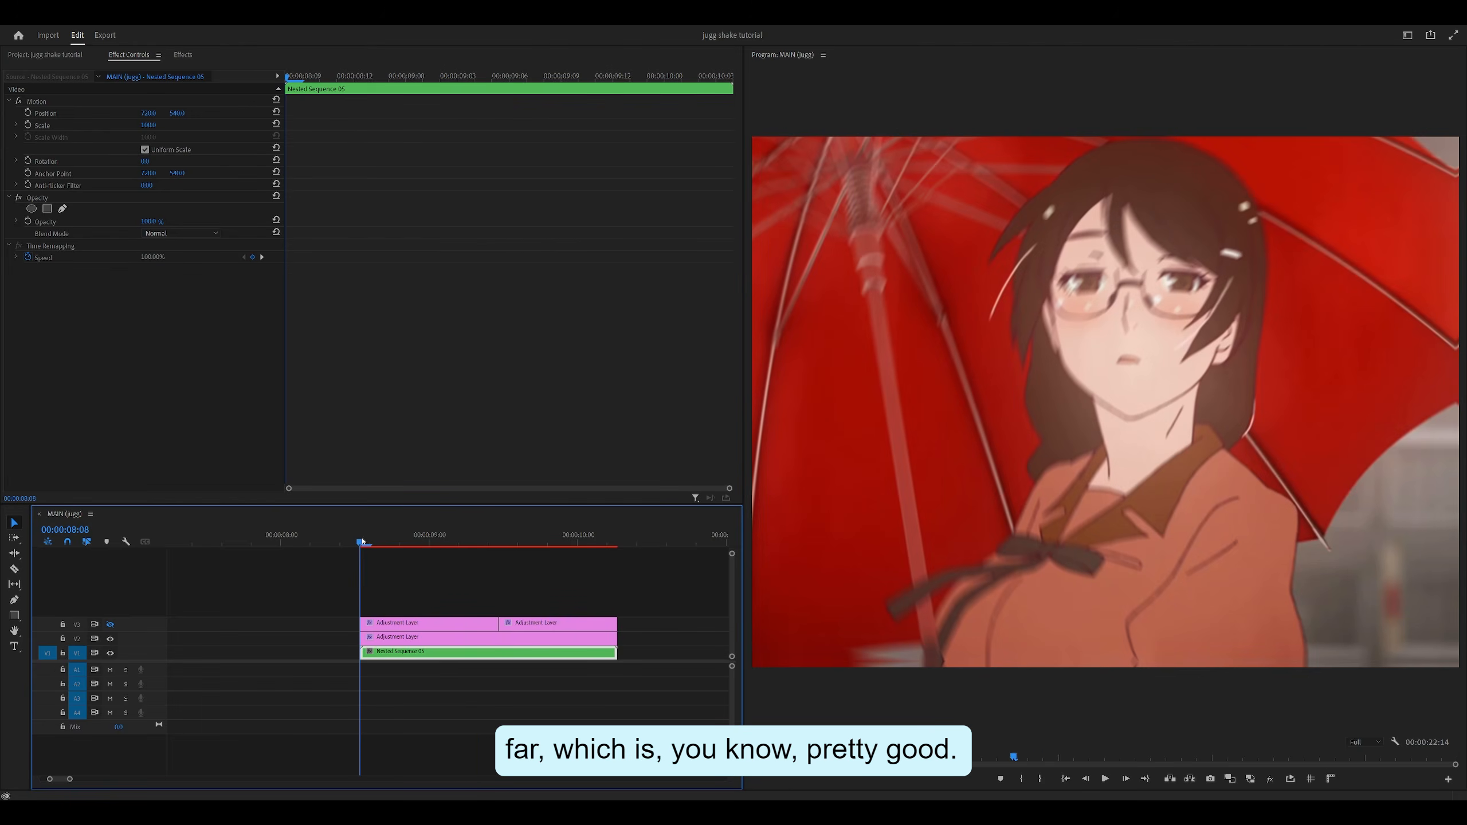
# Step: Turn on the V3 track with the two impact adjustment layers, and play the clip from its start to compare
pyautogui.click(111, 624)
pyautogui.click(386, 555)
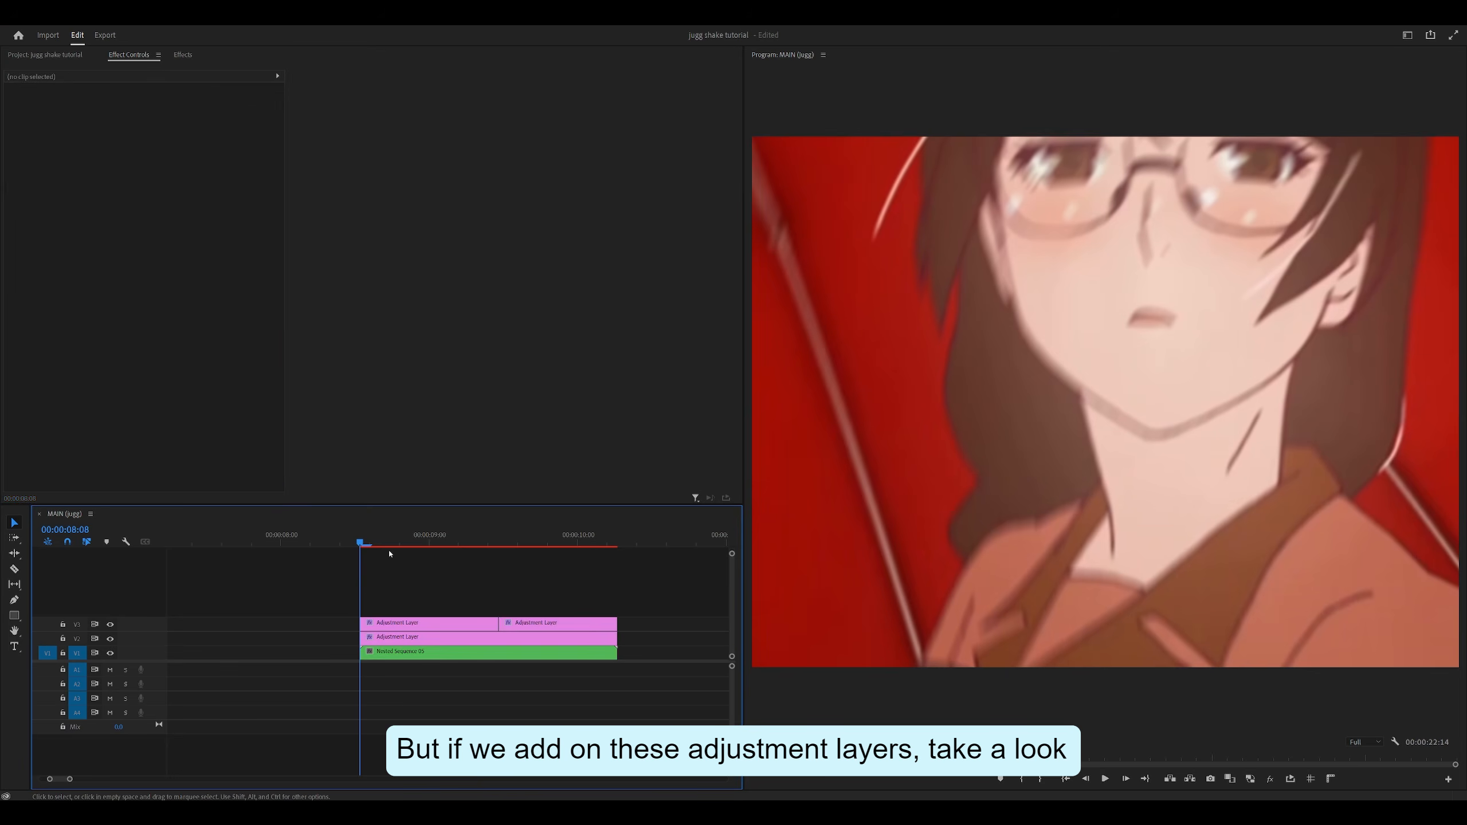
pyautogui.press('space')
pyautogui.press('space')
pyautogui.press('d')
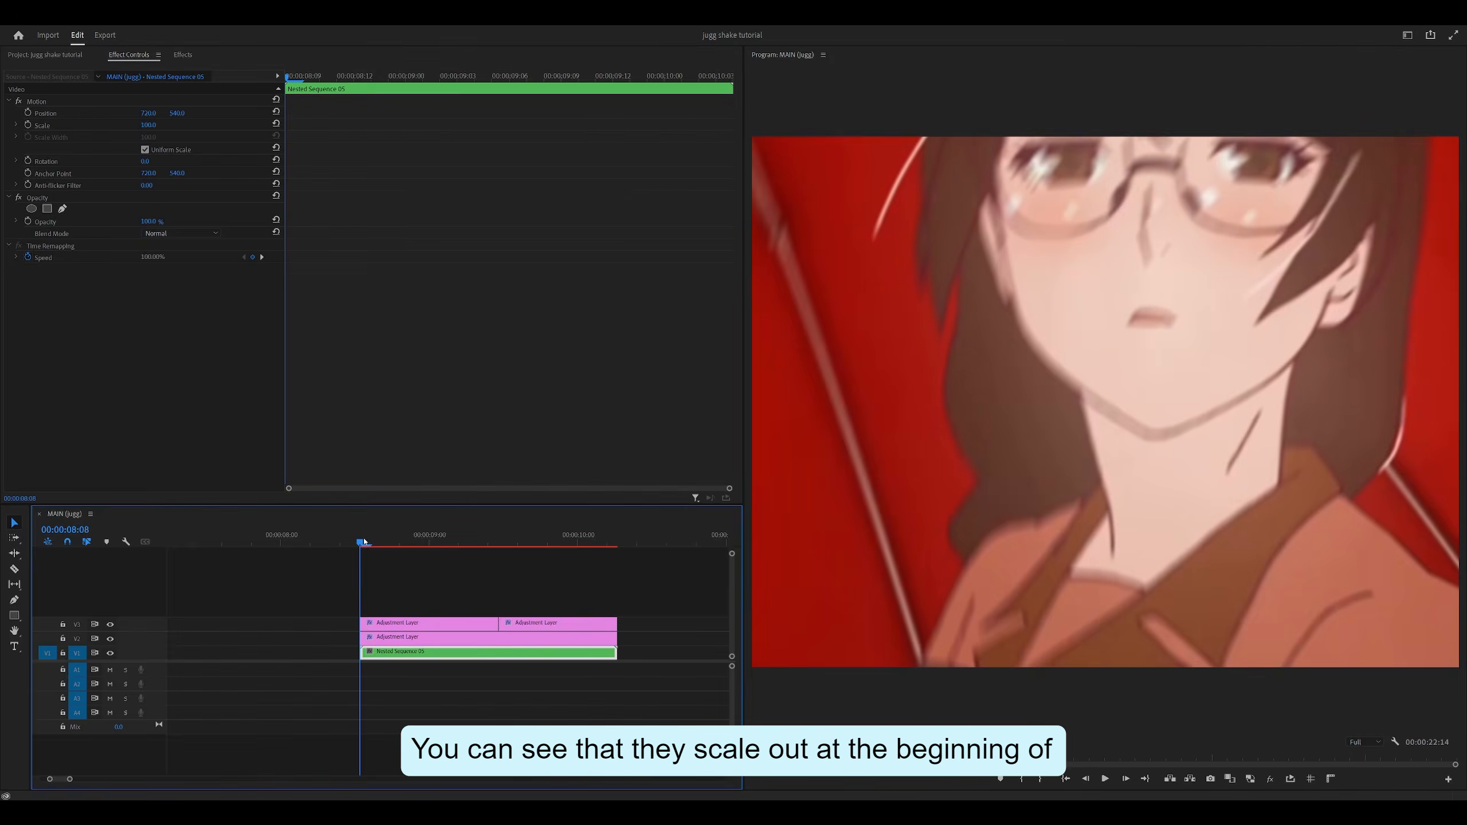
pyautogui.press('space')
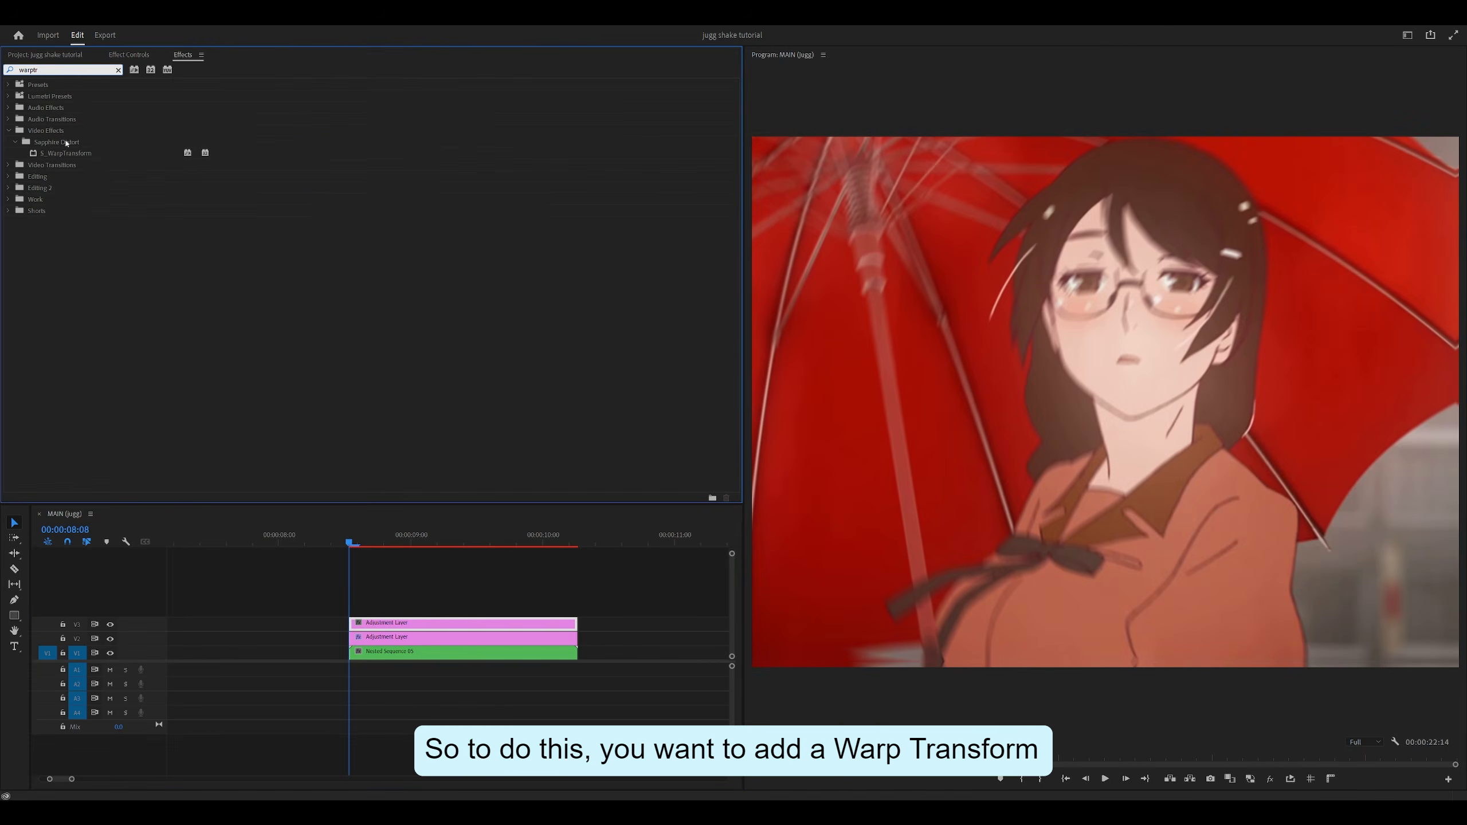
# Step: Apply S_WarpTransform to the new V3 adjustment layer, and return the playhead to the clip's start
pyautogui.moveTo(61, 153); pyautogui.dragTo(392, 623)
pyautogui.click(403, 624)
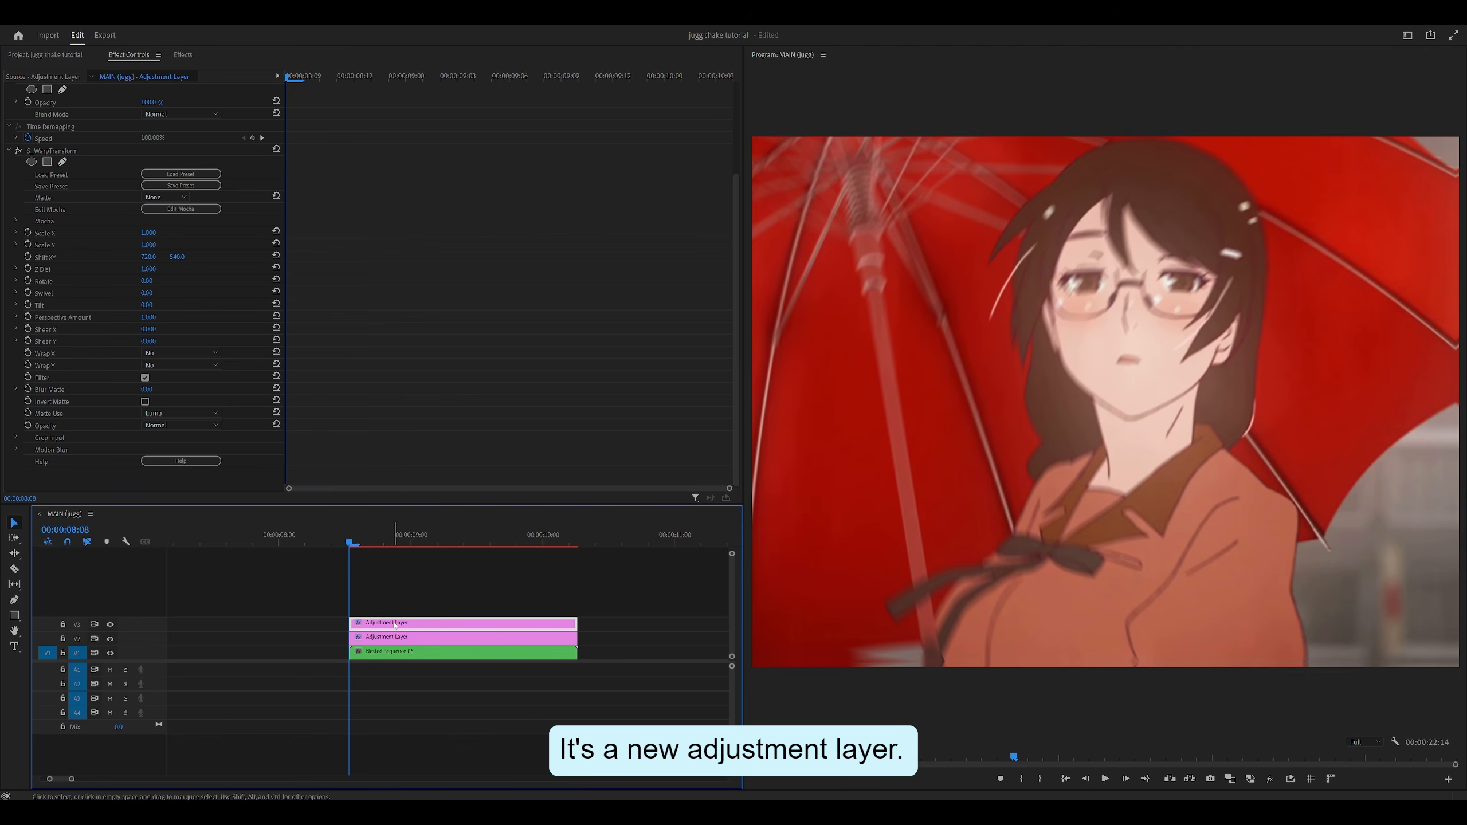
pyautogui.press('space')
pyautogui.click(352, 543)
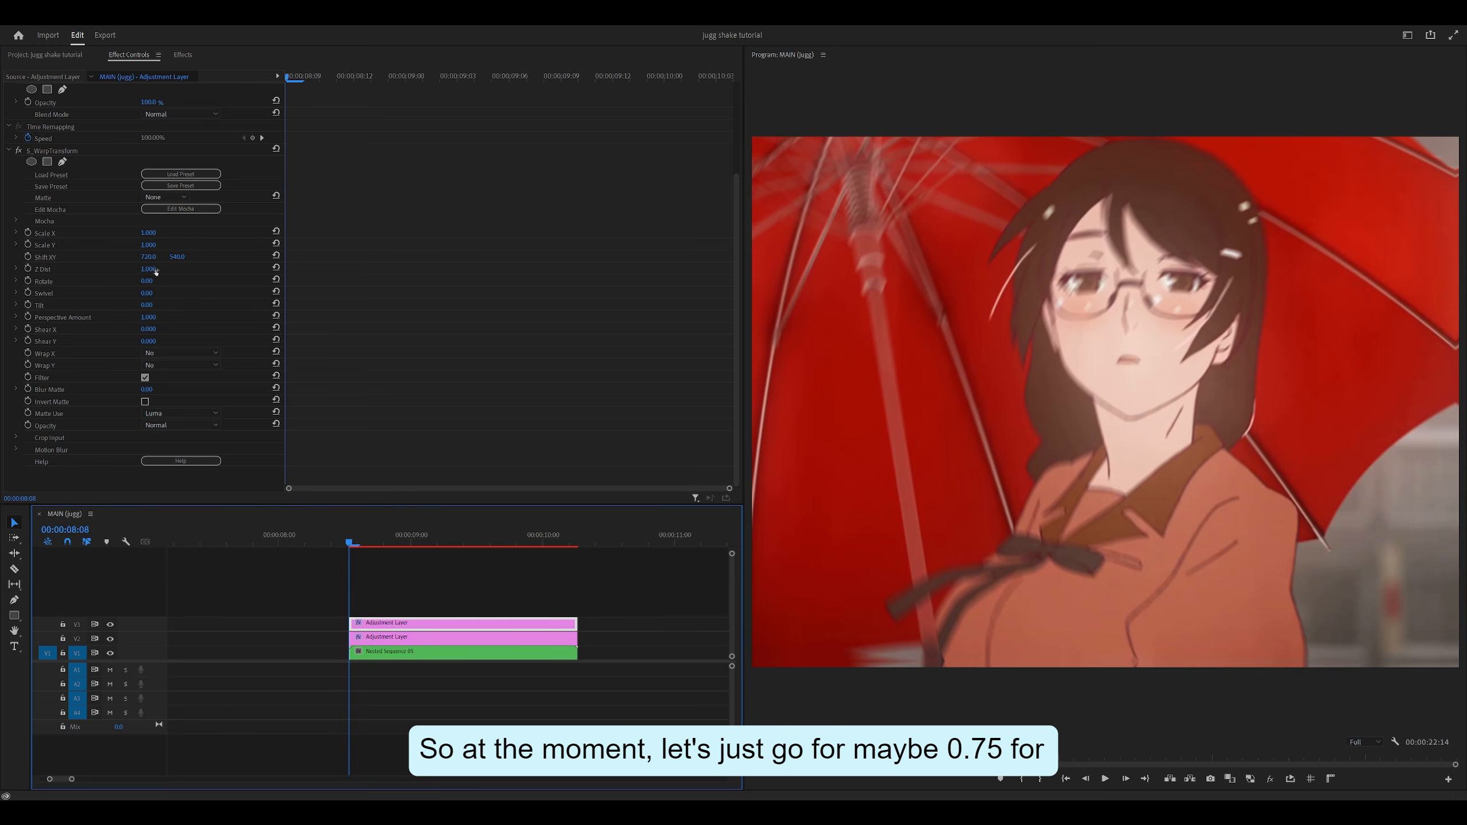
# Step: Set the S_WarpTransform Z Dist to 0.75 and keyframe it on the clip's first frame
pyautogui.click(152, 269)
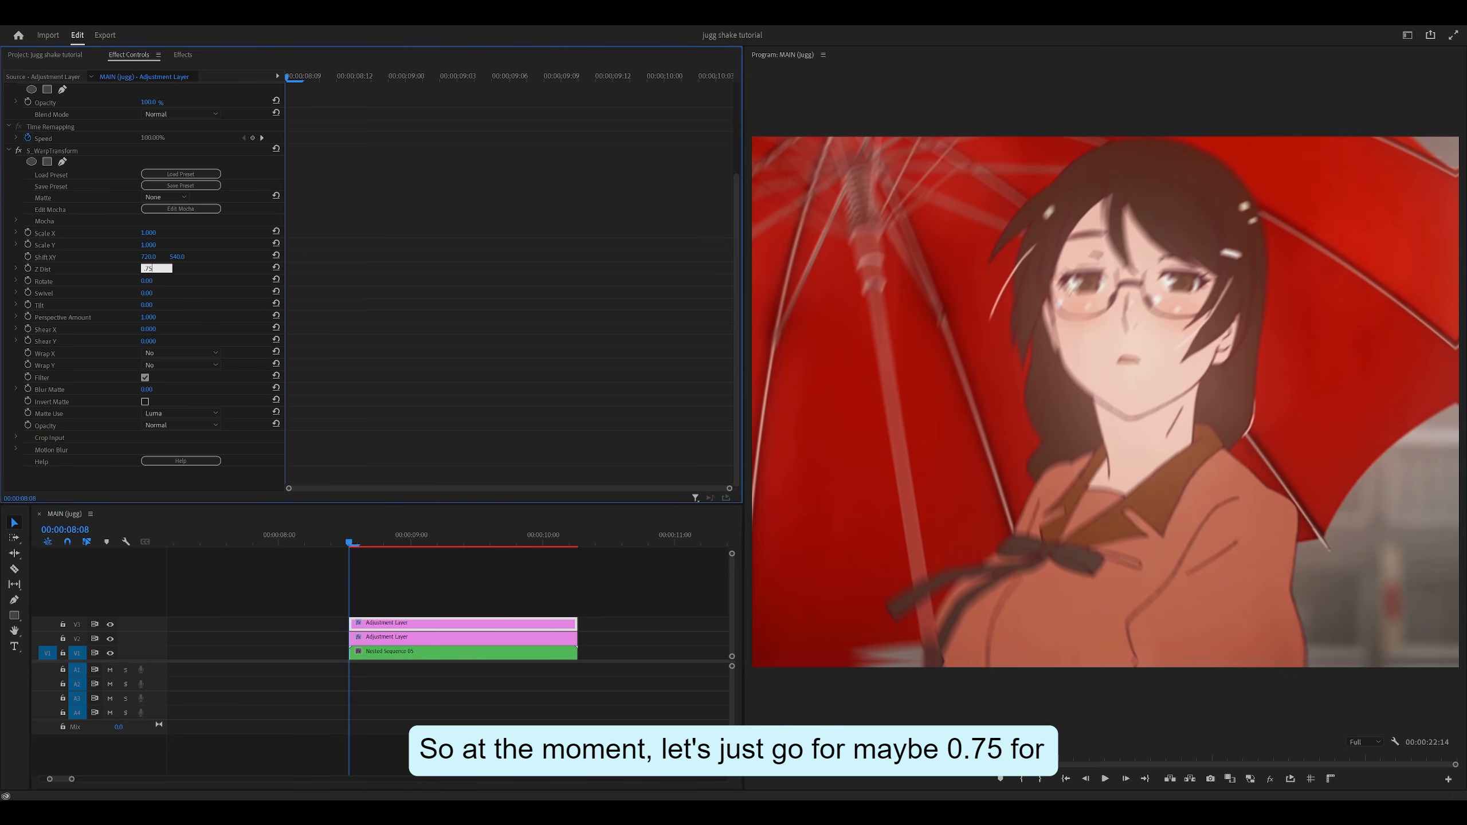
pyautogui.press('Return')
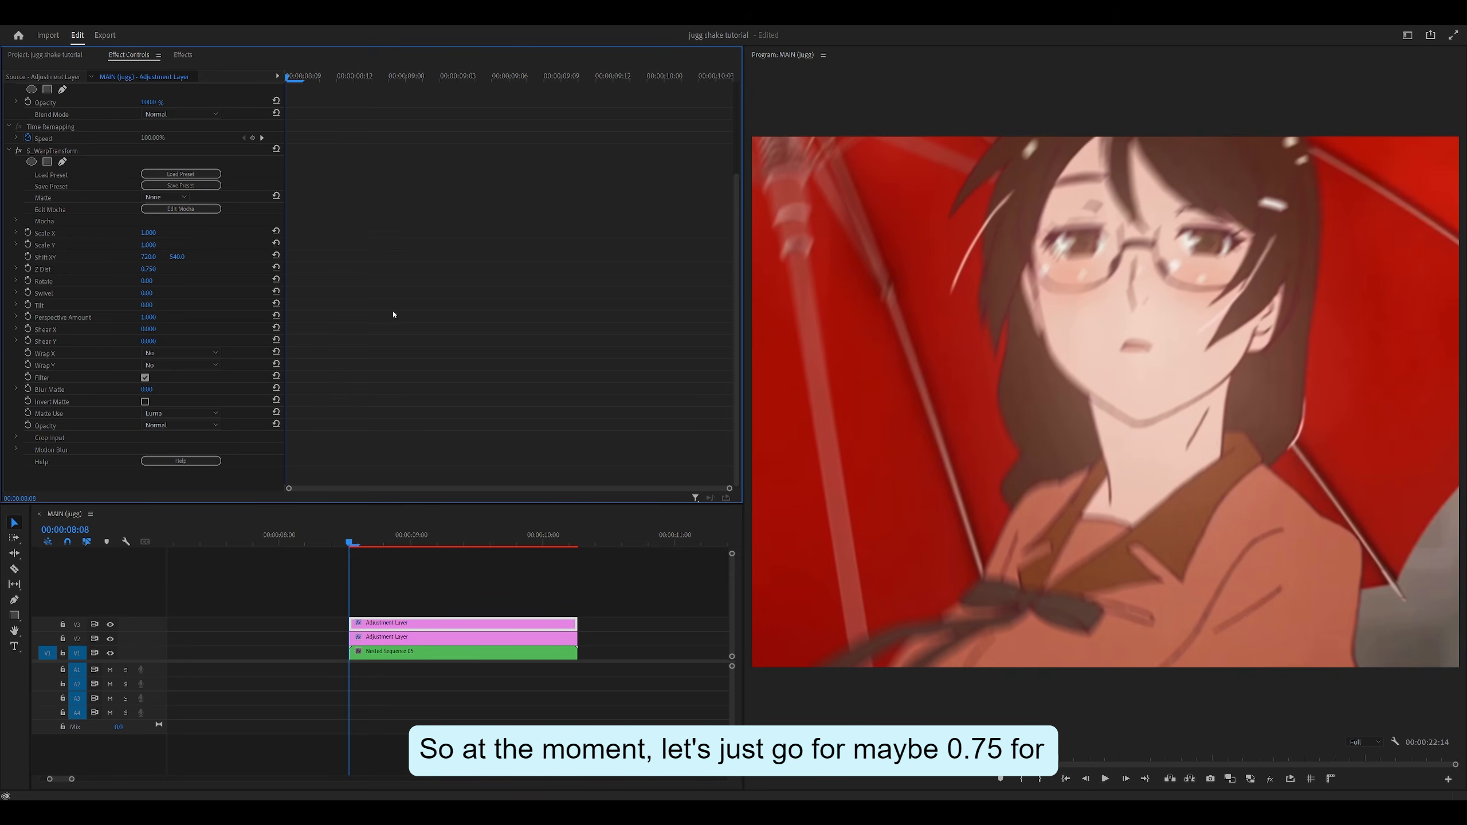
pyautogui.click(28, 269)
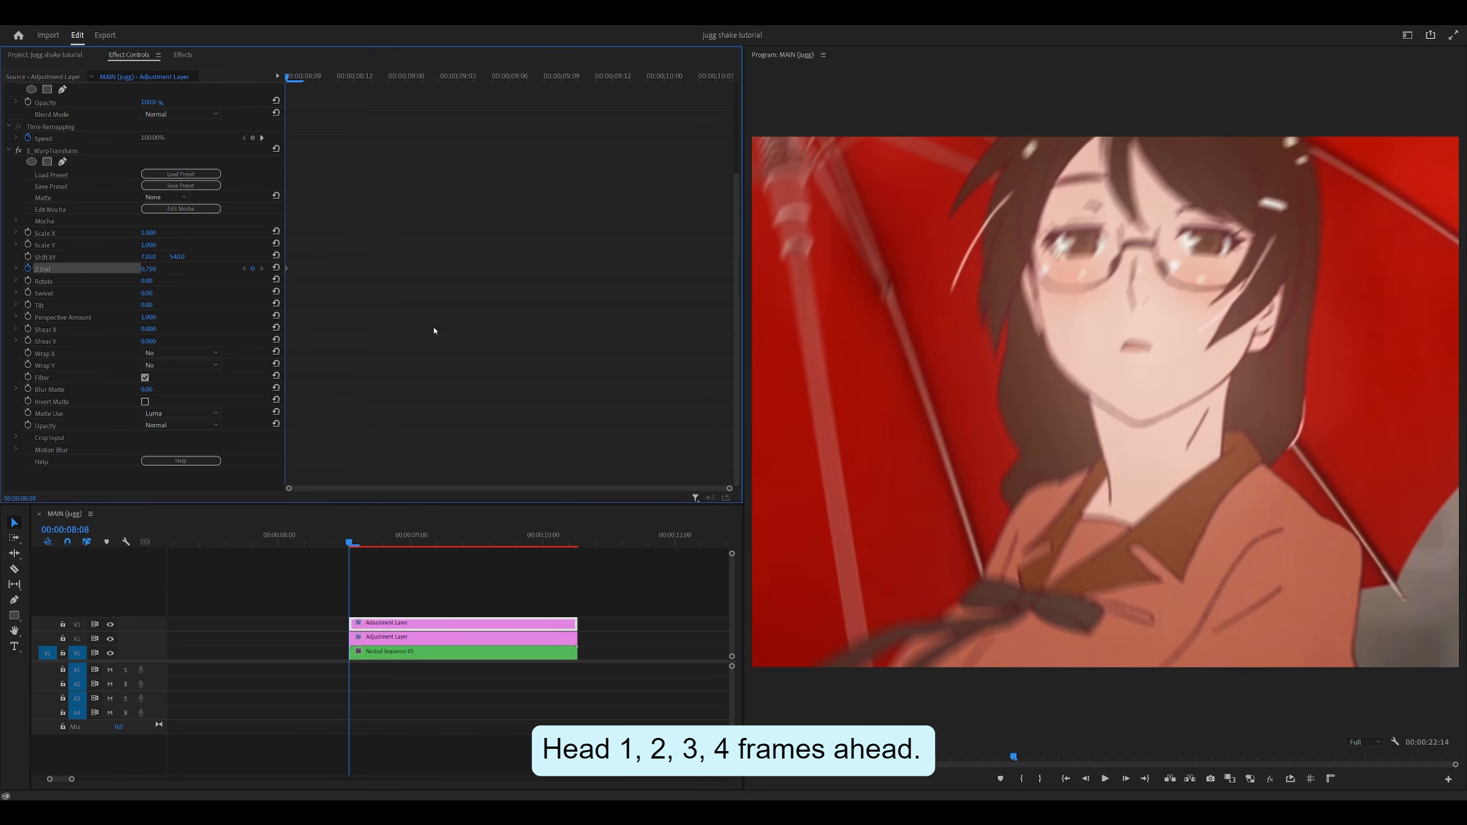
# Step: Add a Z Dist keyframe with the default value of 1 four frames after the start, and return to the first keyframe
pyautogui.press('Right')
pyautogui.press('Right')
pyautogui.press('Right')
pyautogui.press('Right')
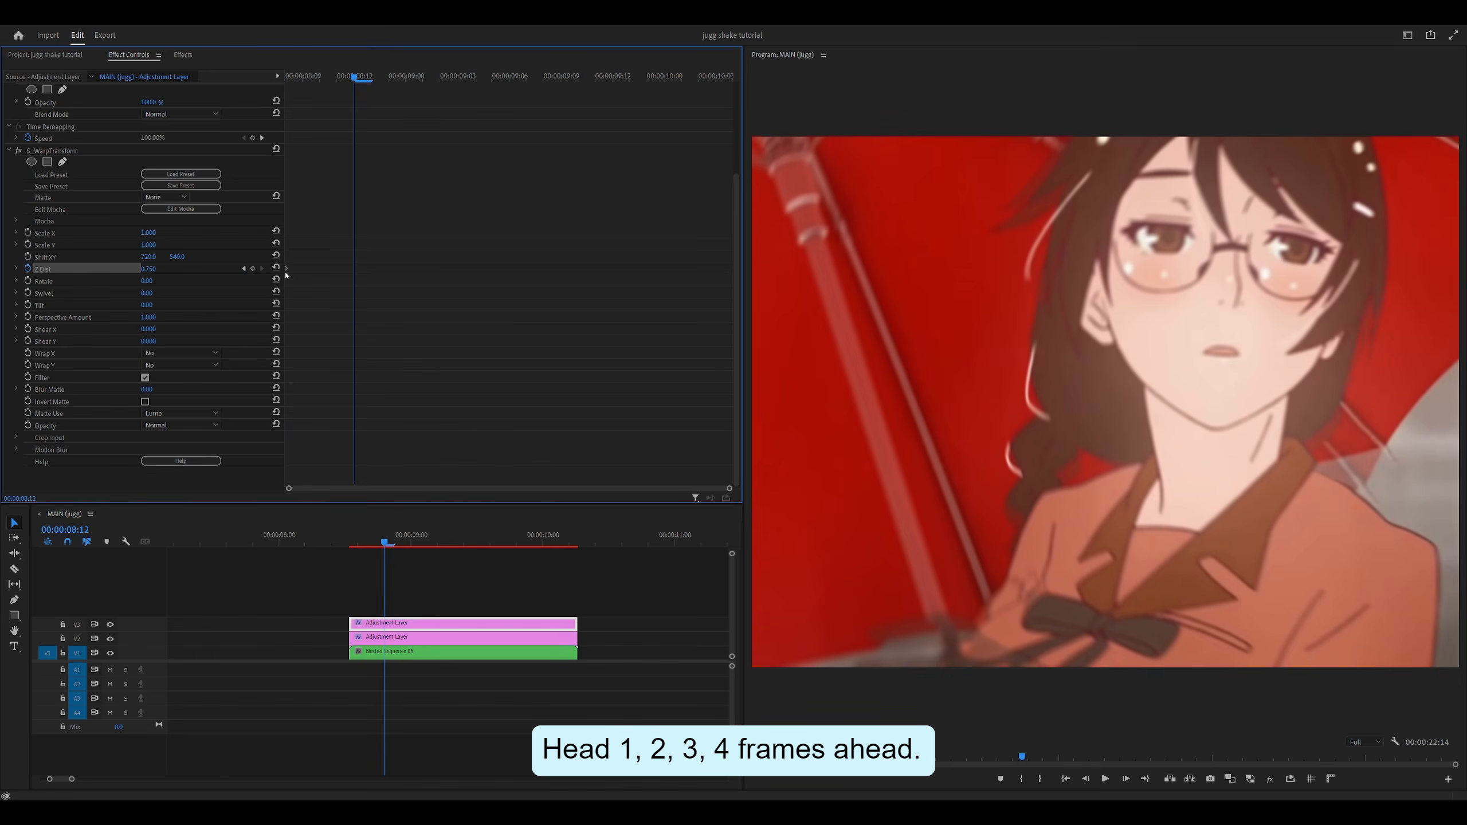
pyautogui.click(277, 268)
pyautogui.click(244, 268)
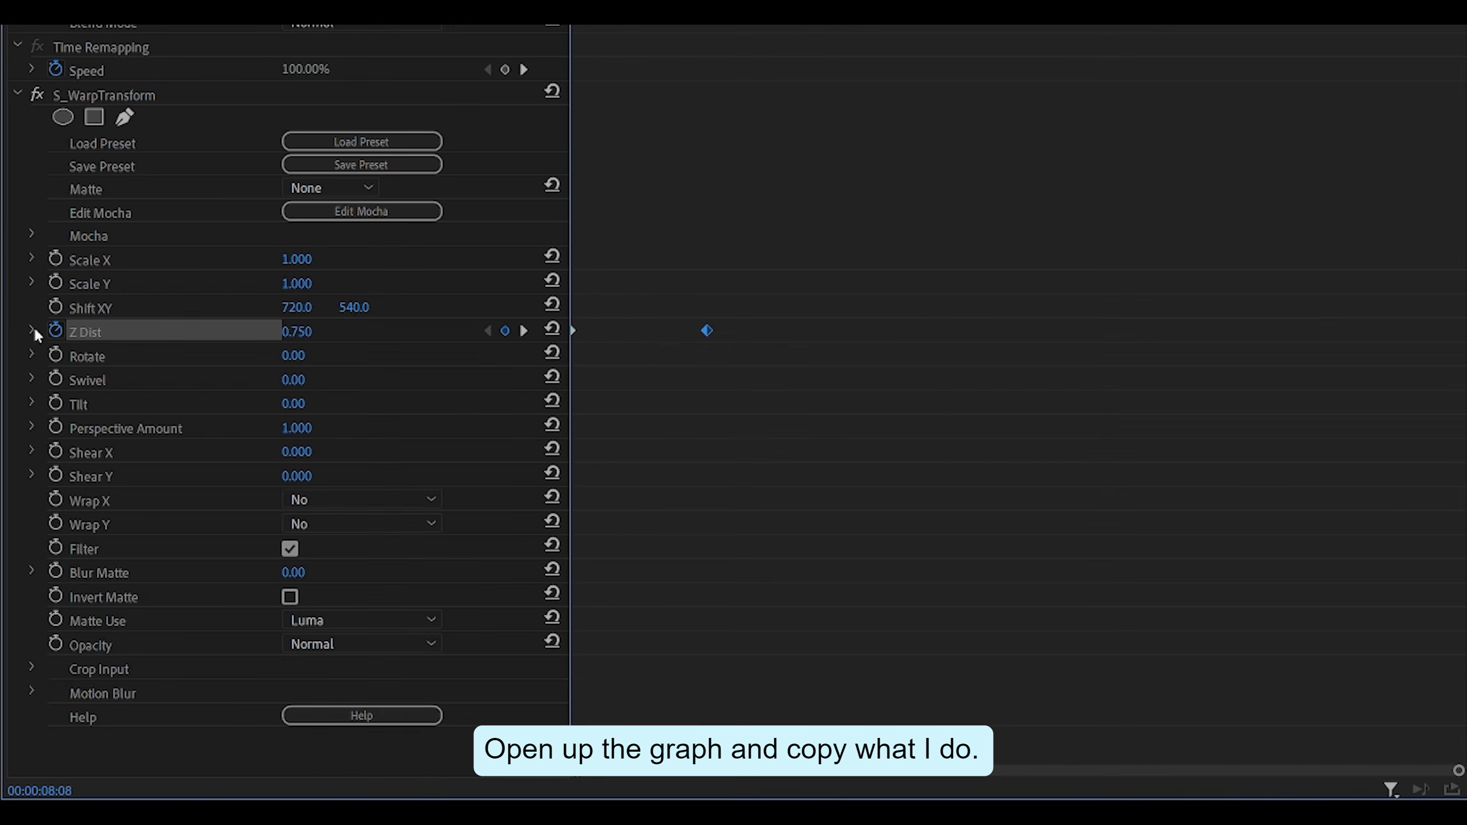
# Step: Open the Z Dist graph and shape its velocity curve to start fast and ease into the second keyframe
pyautogui.click(16, 268)
pyautogui.moveTo(699, 432); pyautogui.dragTo(498, 456)
pyautogui.click(878, 239)
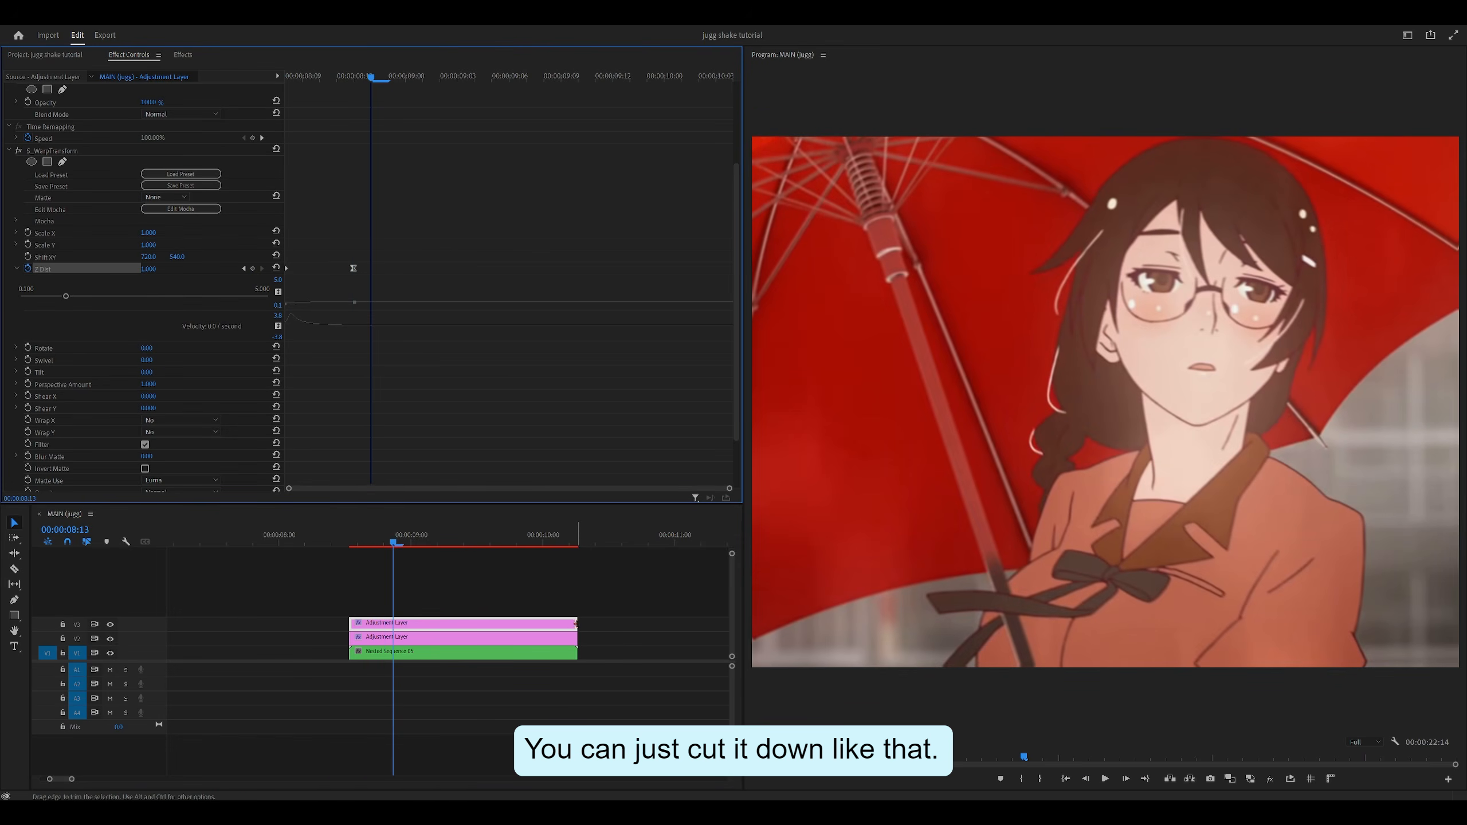
# Step: Trim the end of the V3 adjustment layer back to the playhead at 00:00:08:13
pyautogui.moveTo(577, 622); pyautogui.dragTo(393, 622)
pyautogui.click(375, 652)
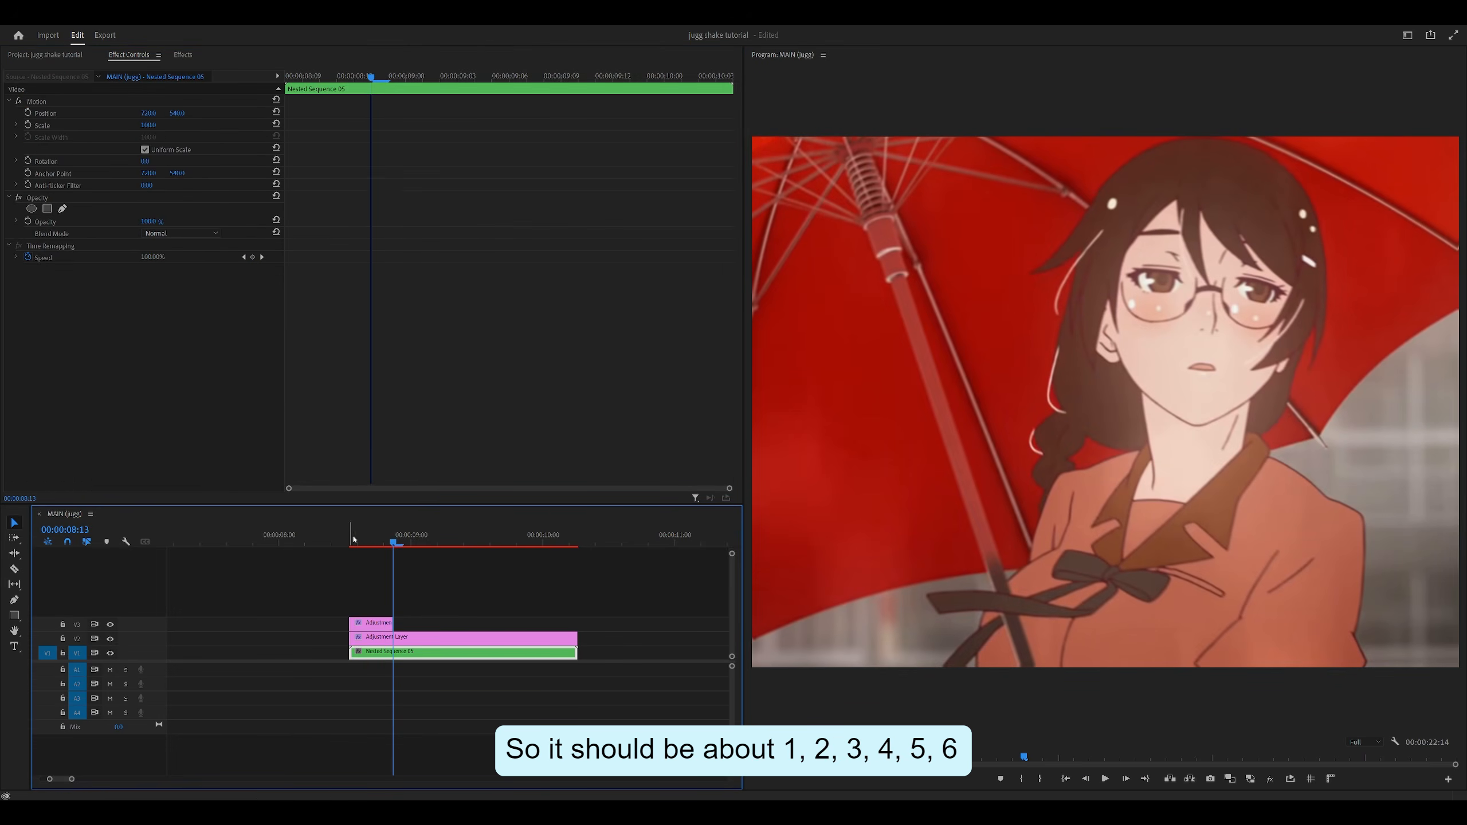
# Step: Step frame by frame from the clip's start to count how many frames the trimmed adjustment layer lasts
pyautogui.press('Up')
pyautogui.press('Right')
pyautogui.press('Right')
pyautogui.press('Right')
pyautogui.press('Right')
pyautogui.press('Right')
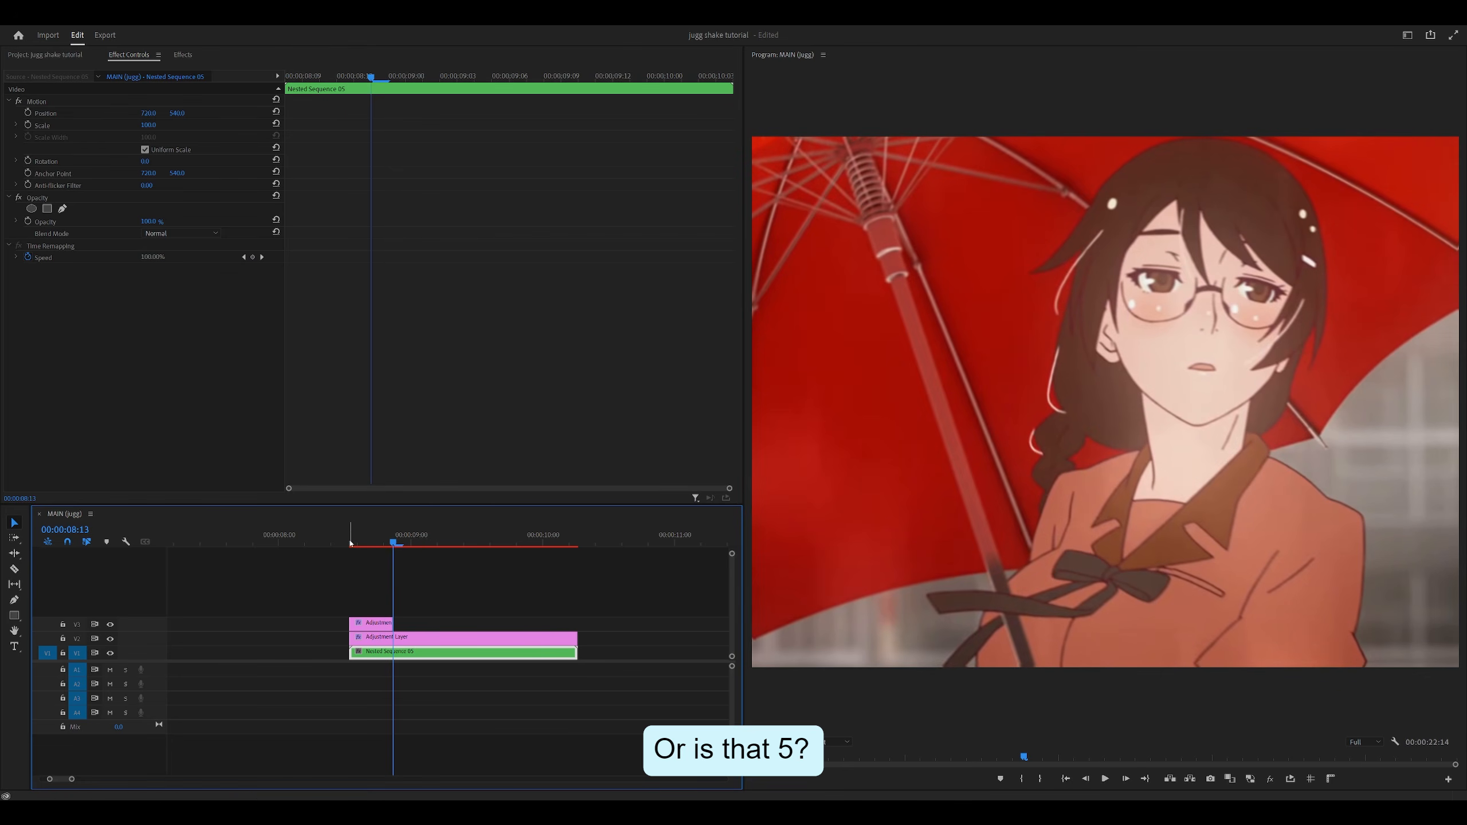
pyautogui.press('Up')
pyautogui.press('Right')
pyautogui.press('Right')
pyautogui.press('Right')
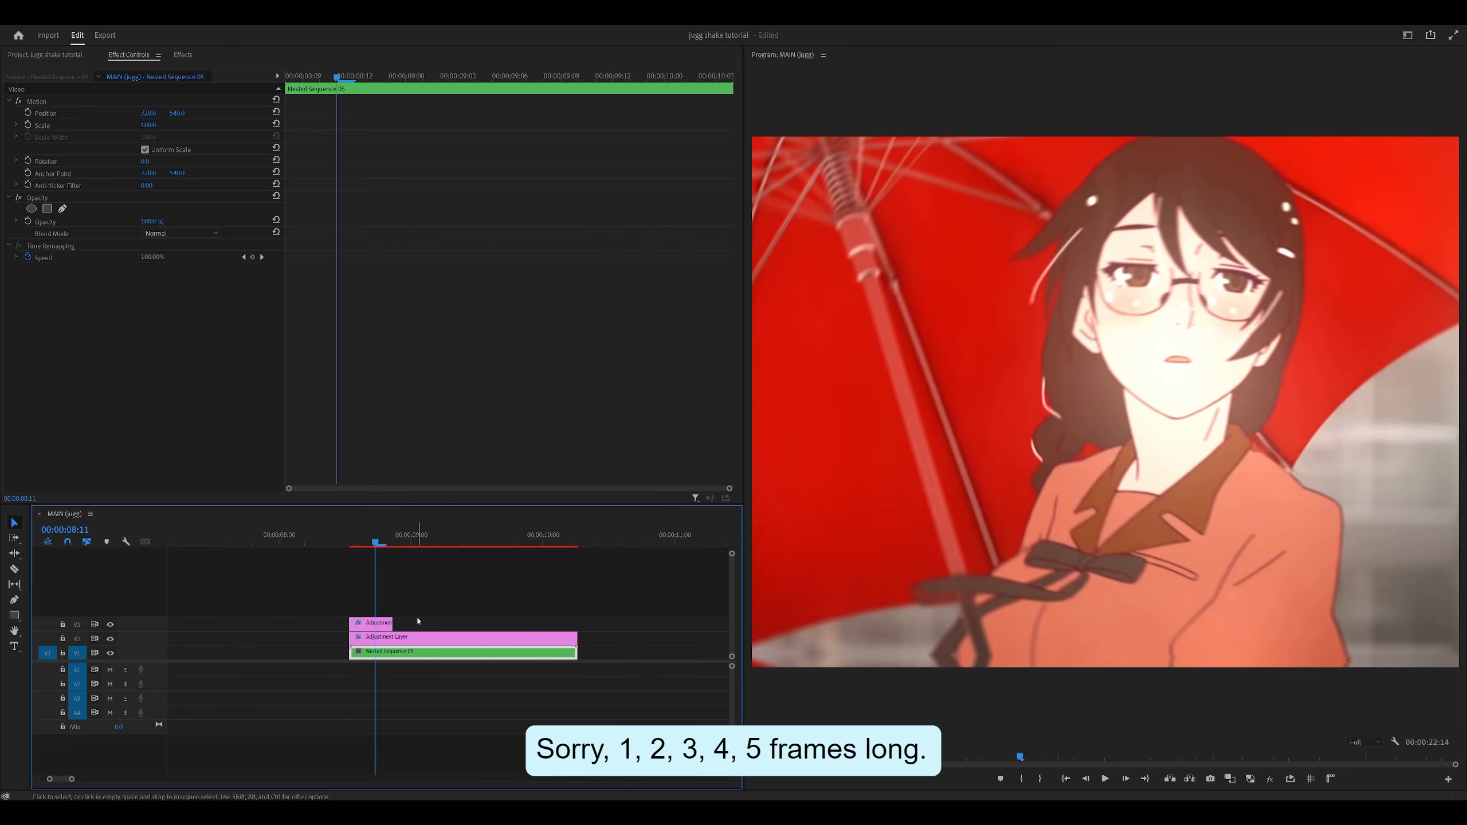
# Step: Return to the clip's start at 00:00:08:08 and play back the zoom-out effect
pyautogui.press('Right')
pyautogui.click(373, 624)
pyautogui.click(351, 542)
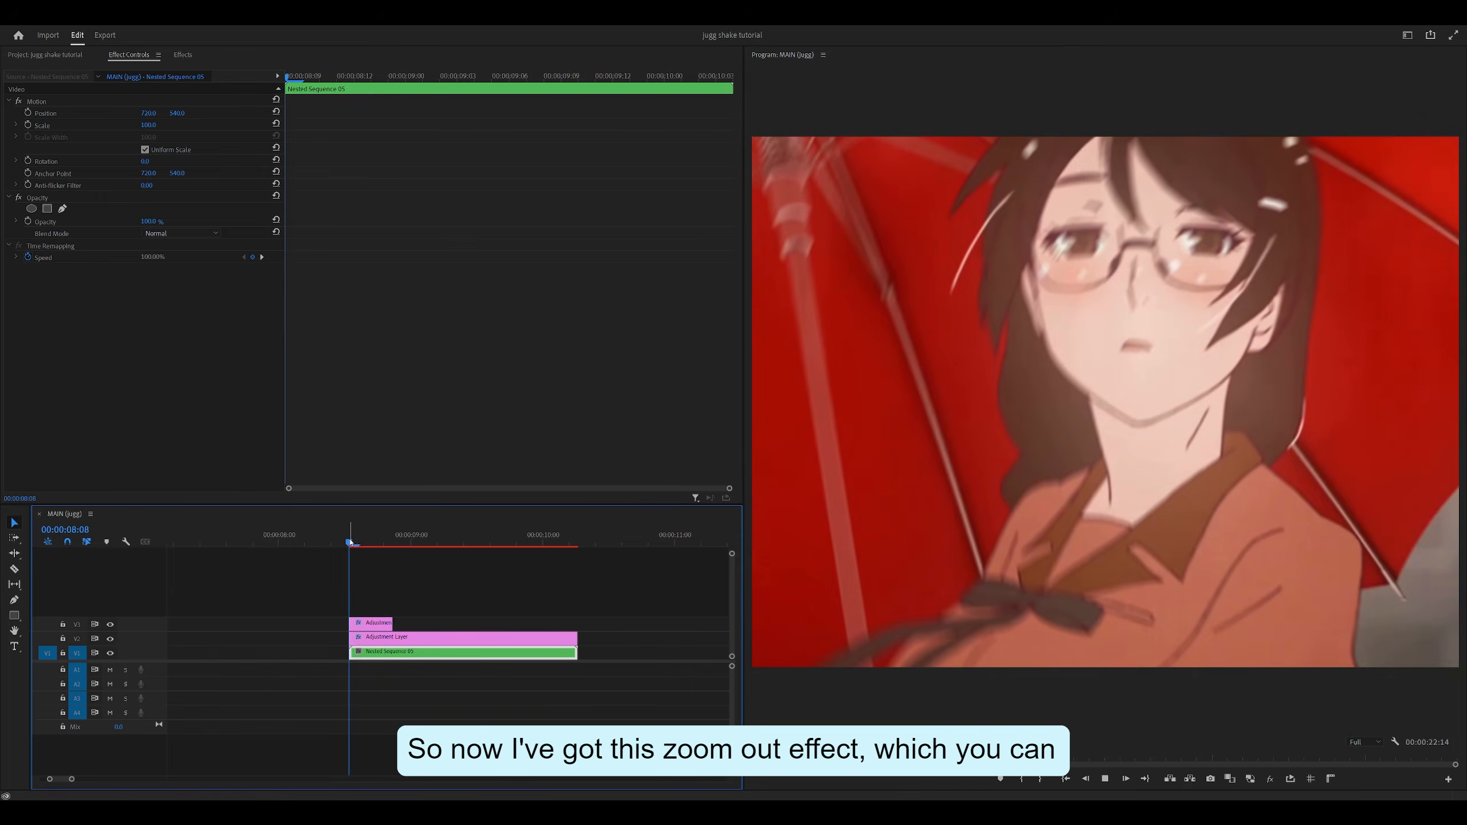
pyautogui.press('space')
pyautogui.click(353, 543)
# Step: Duplicate the short V3 adjustment layer so the copy starts over the second shake at 00:00:09:06
pyautogui.moveTo(352, 542); pyautogui.dragTo(465, 543)
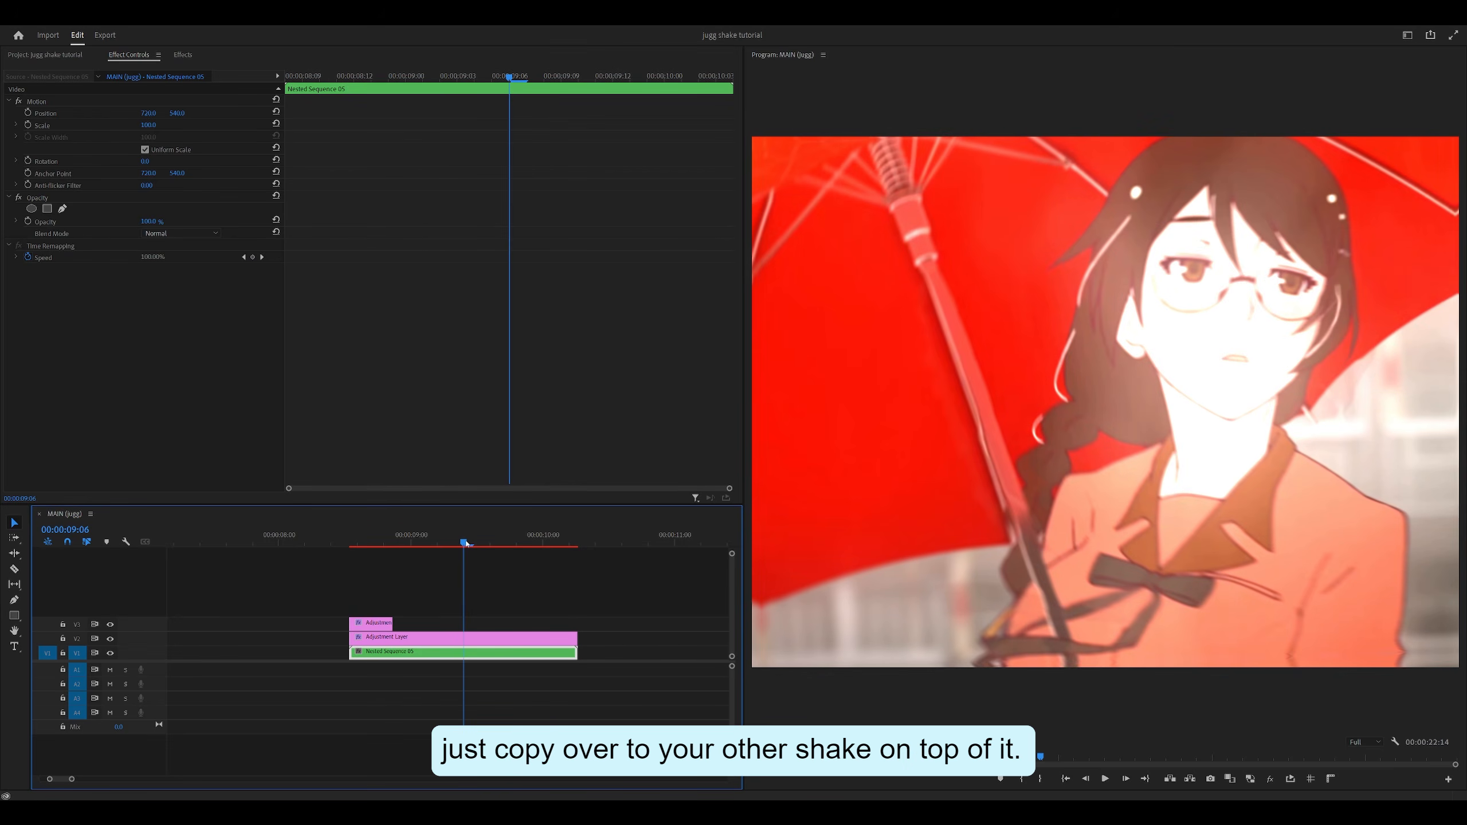
pyautogui.click(378, 625)
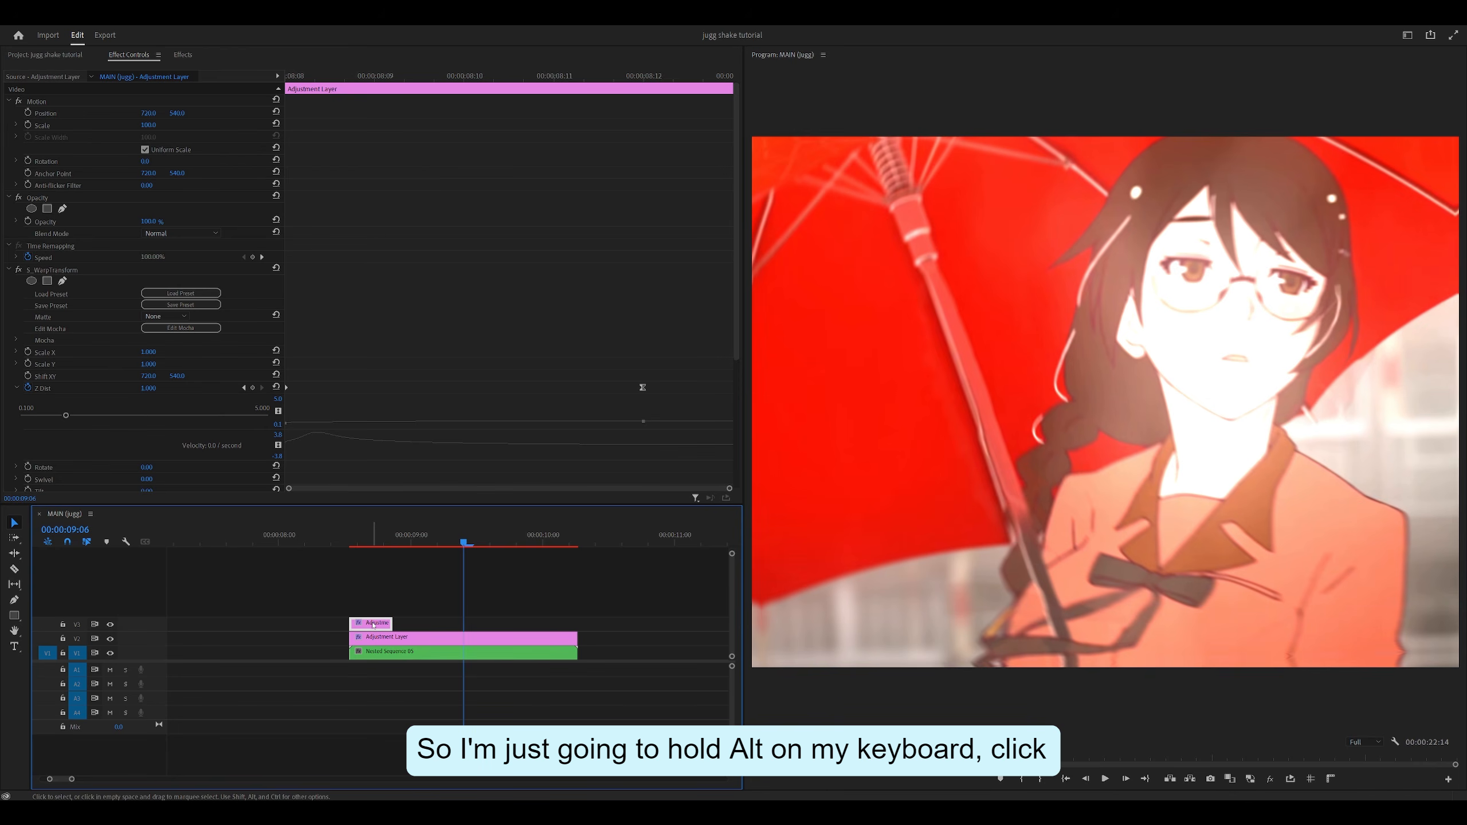
pyautogui.moveTo(368, 626); pyautogui.dragTo(484, 620)
# Step: Play back the shakes with both zoom-out layers, and the earlier version of the edit at 00:00:04:00
pyautogui.press('space')
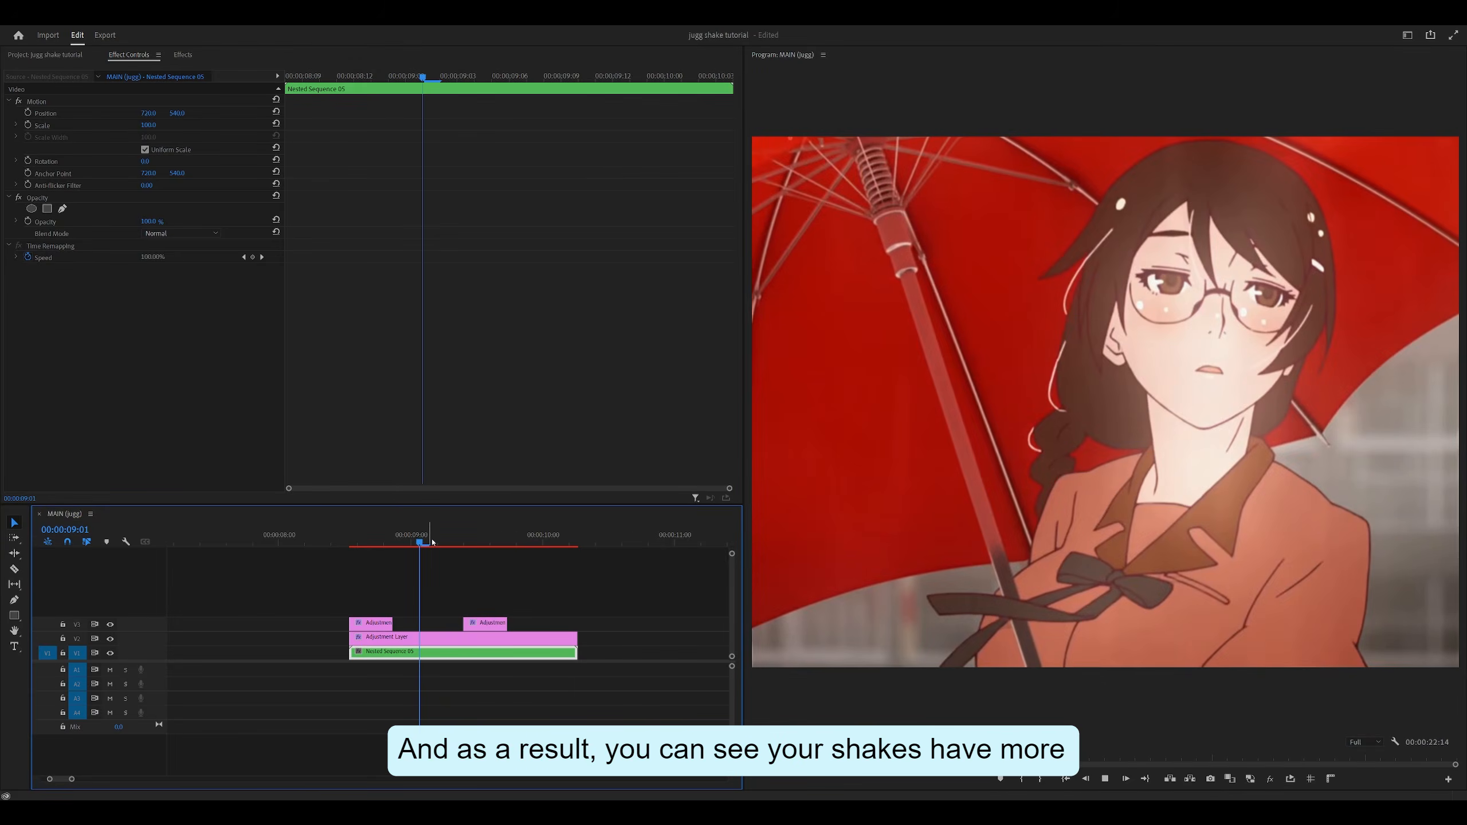
pyautogui.click(428, 541)
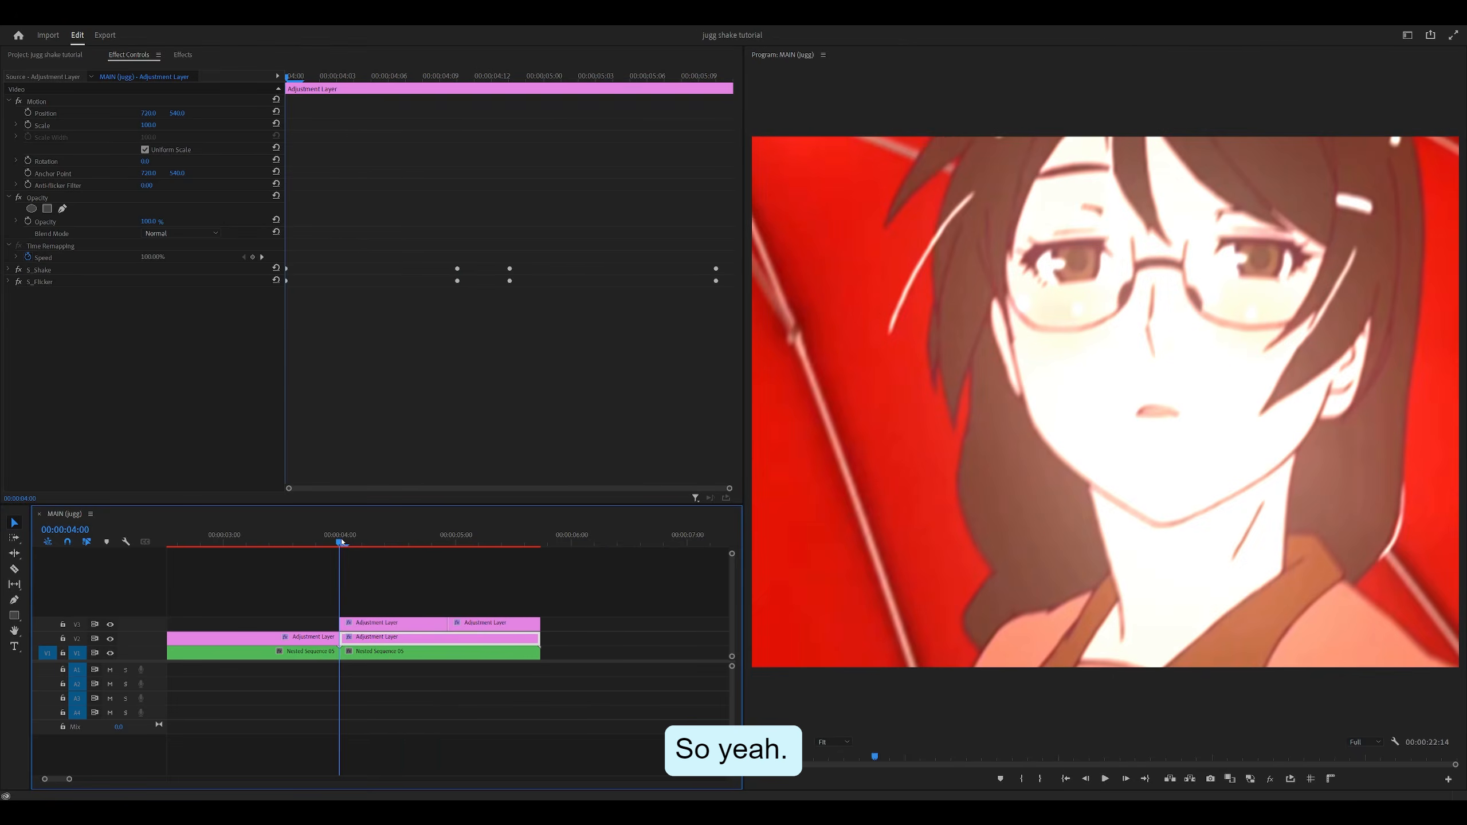
pyautogui.press('space')
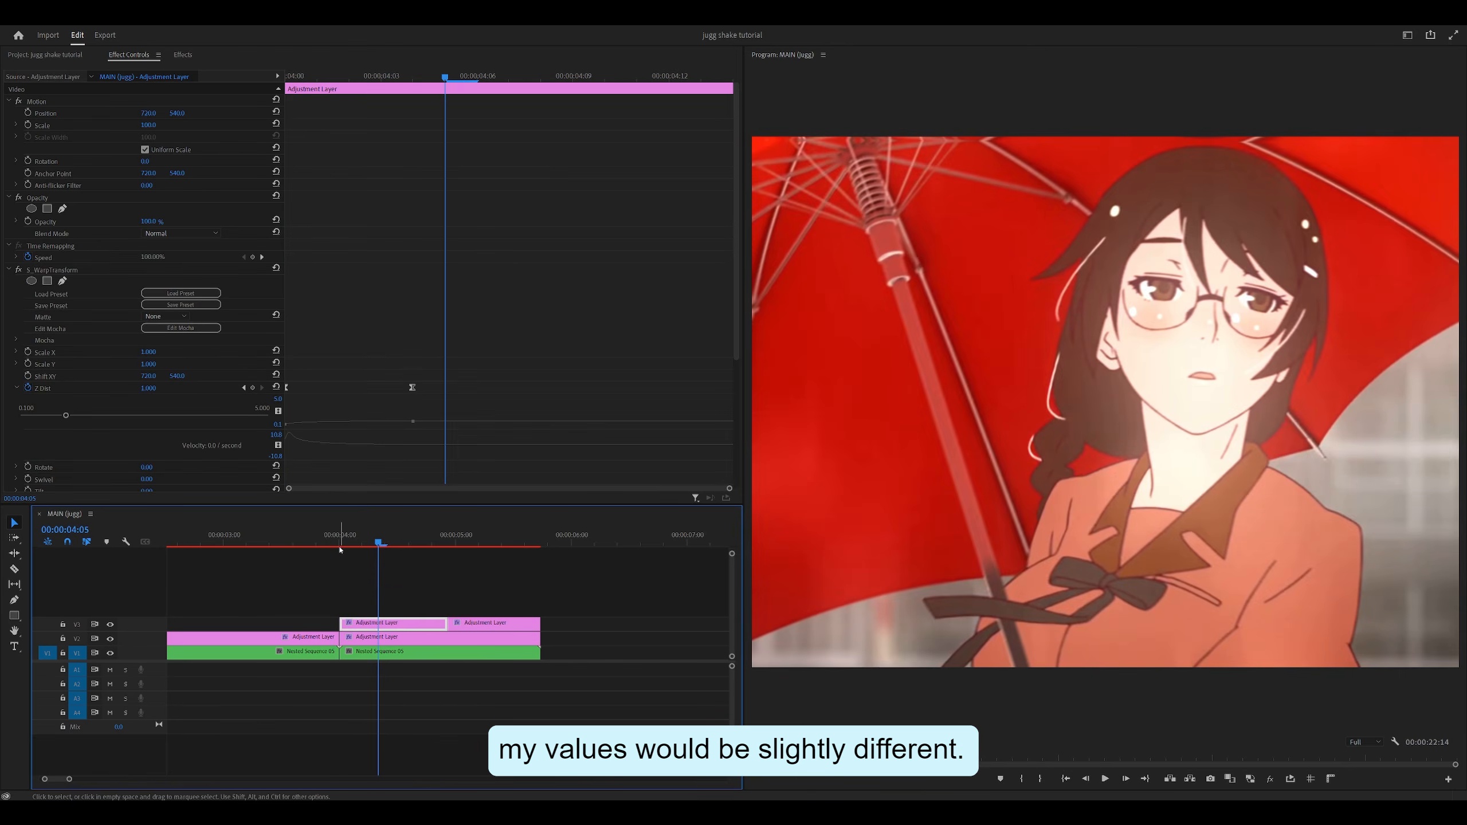
# Step: Set Z Dist to 0.25 at 00:00:04:00 on the first V3 adjustment layer and play back the section
pyautogui.click(345, 542)
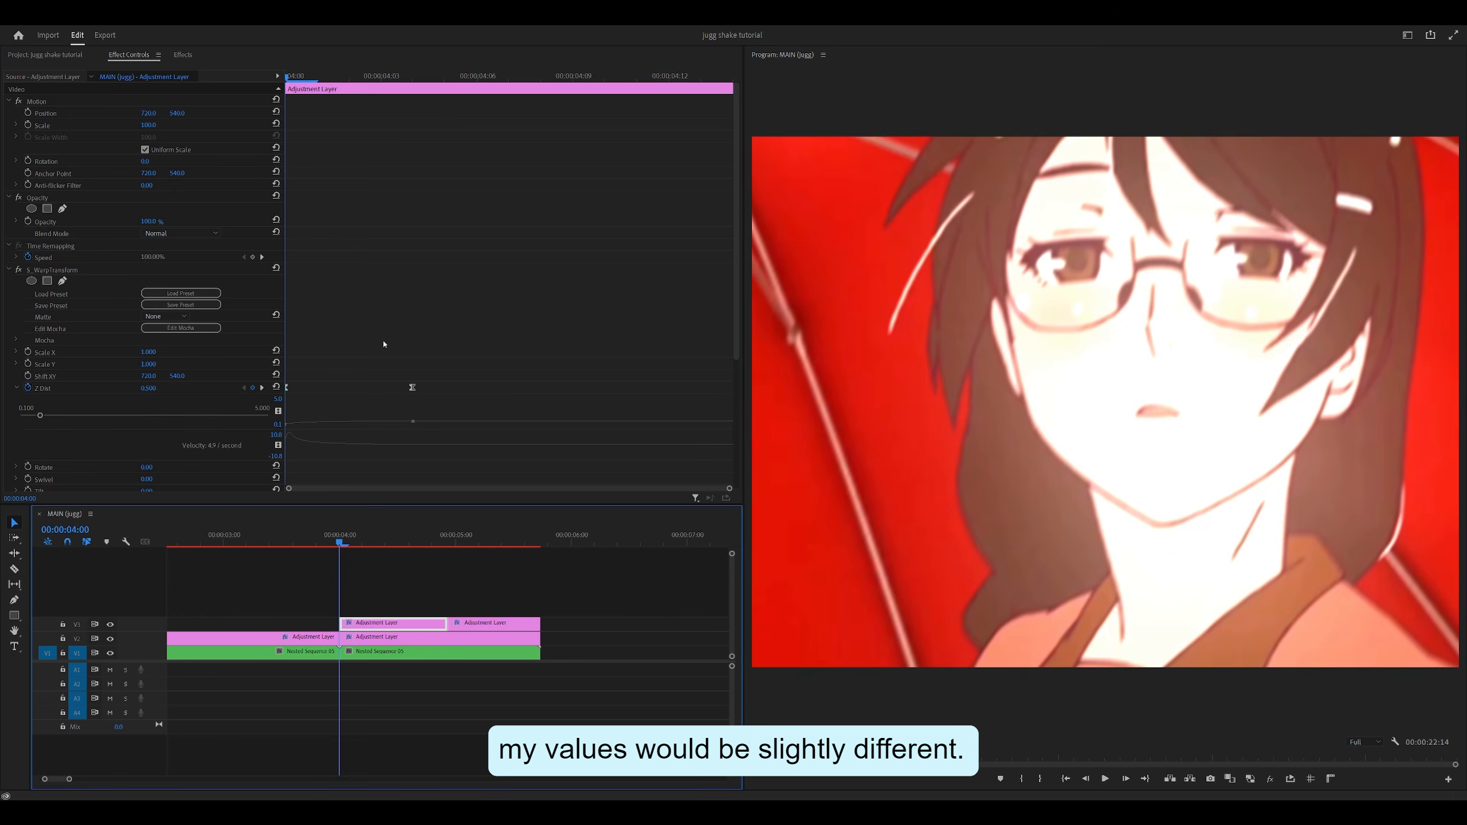
pyautogui.scroll(-2, 241, 325)
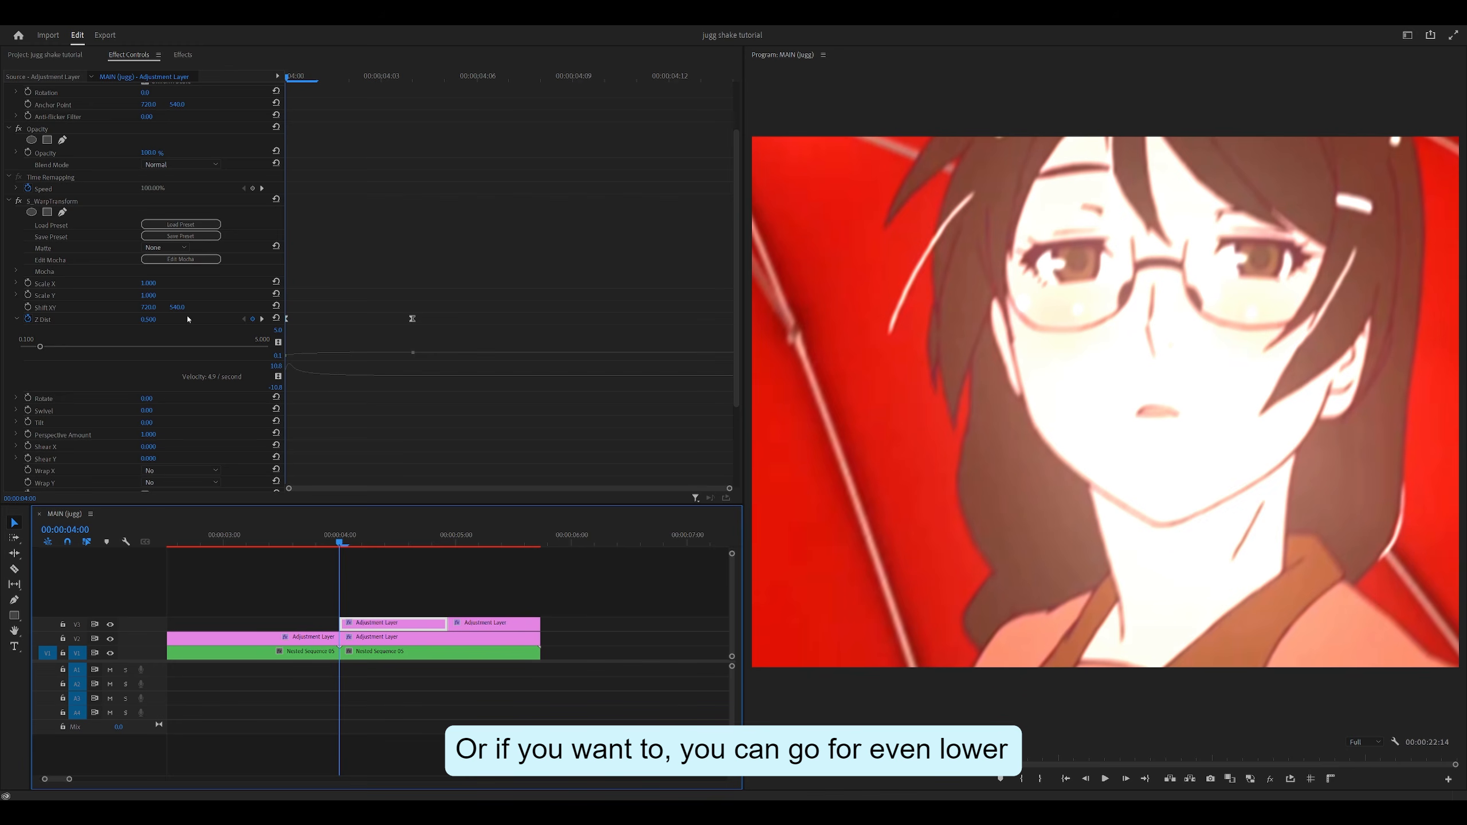
pyautogui.click(150, 320)
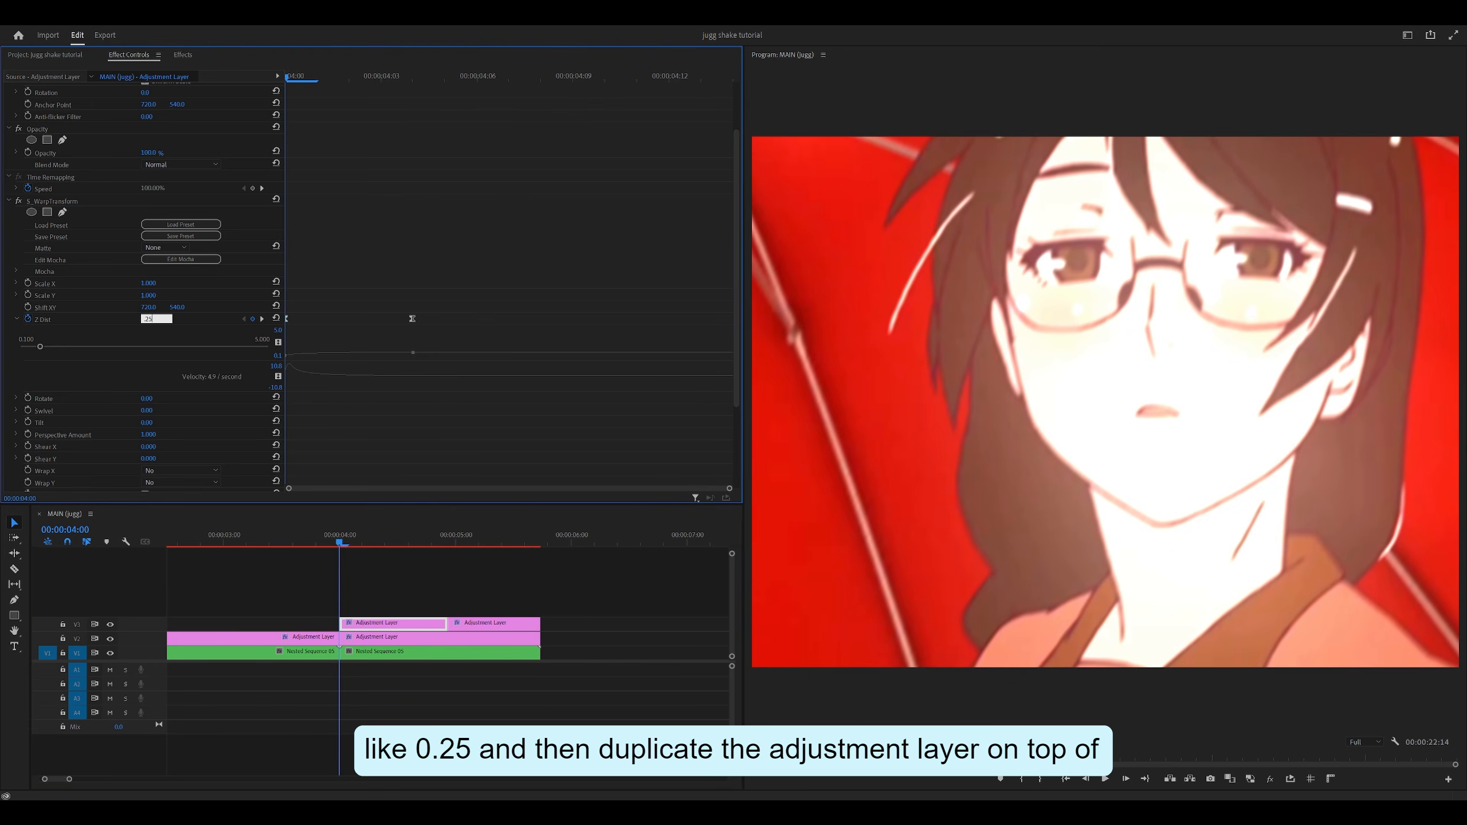
pyautogui.write('.25')
pyautogui.click(398, 626)
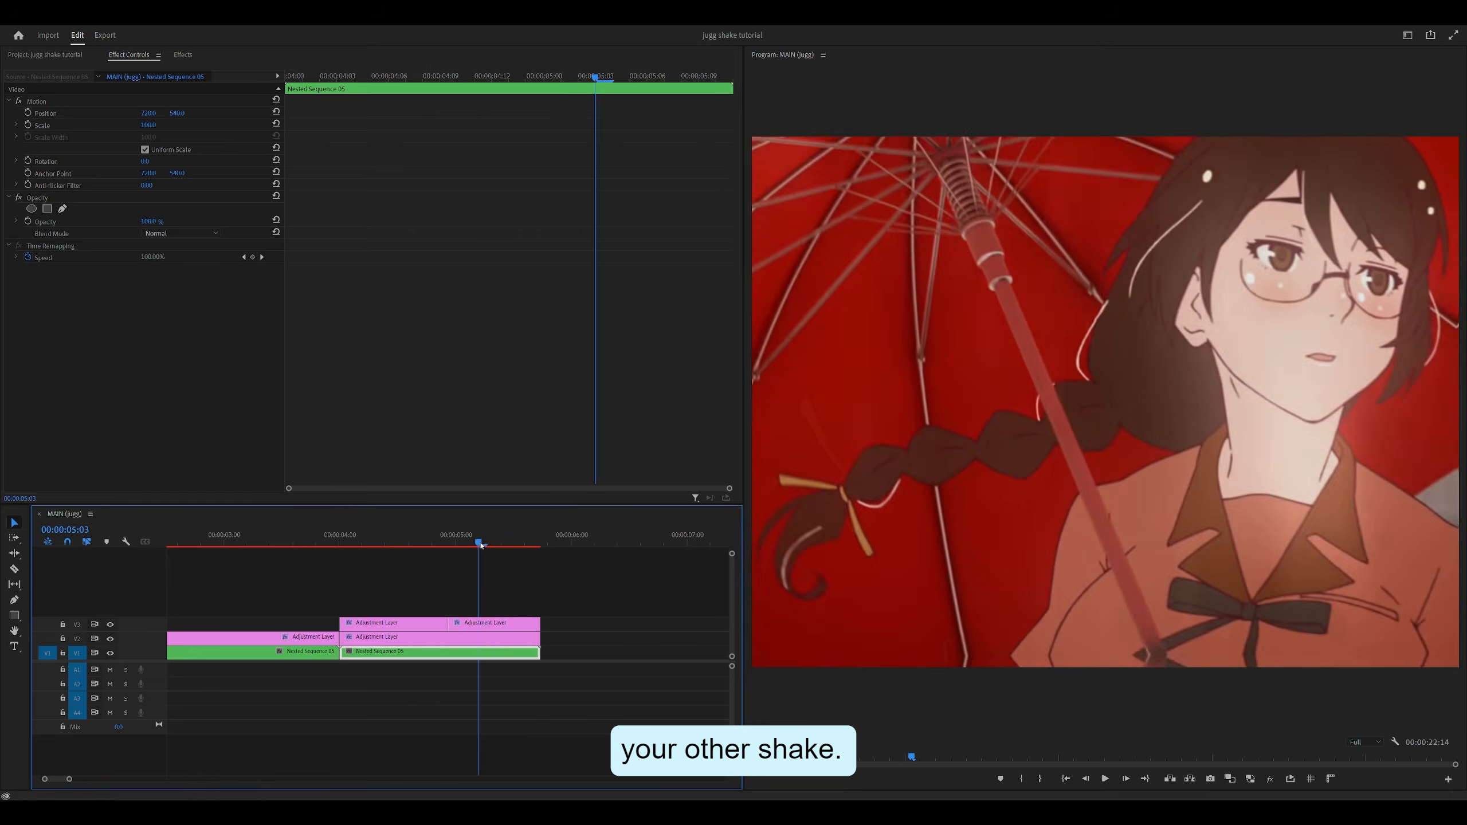
pyautogui.click(341, 542)
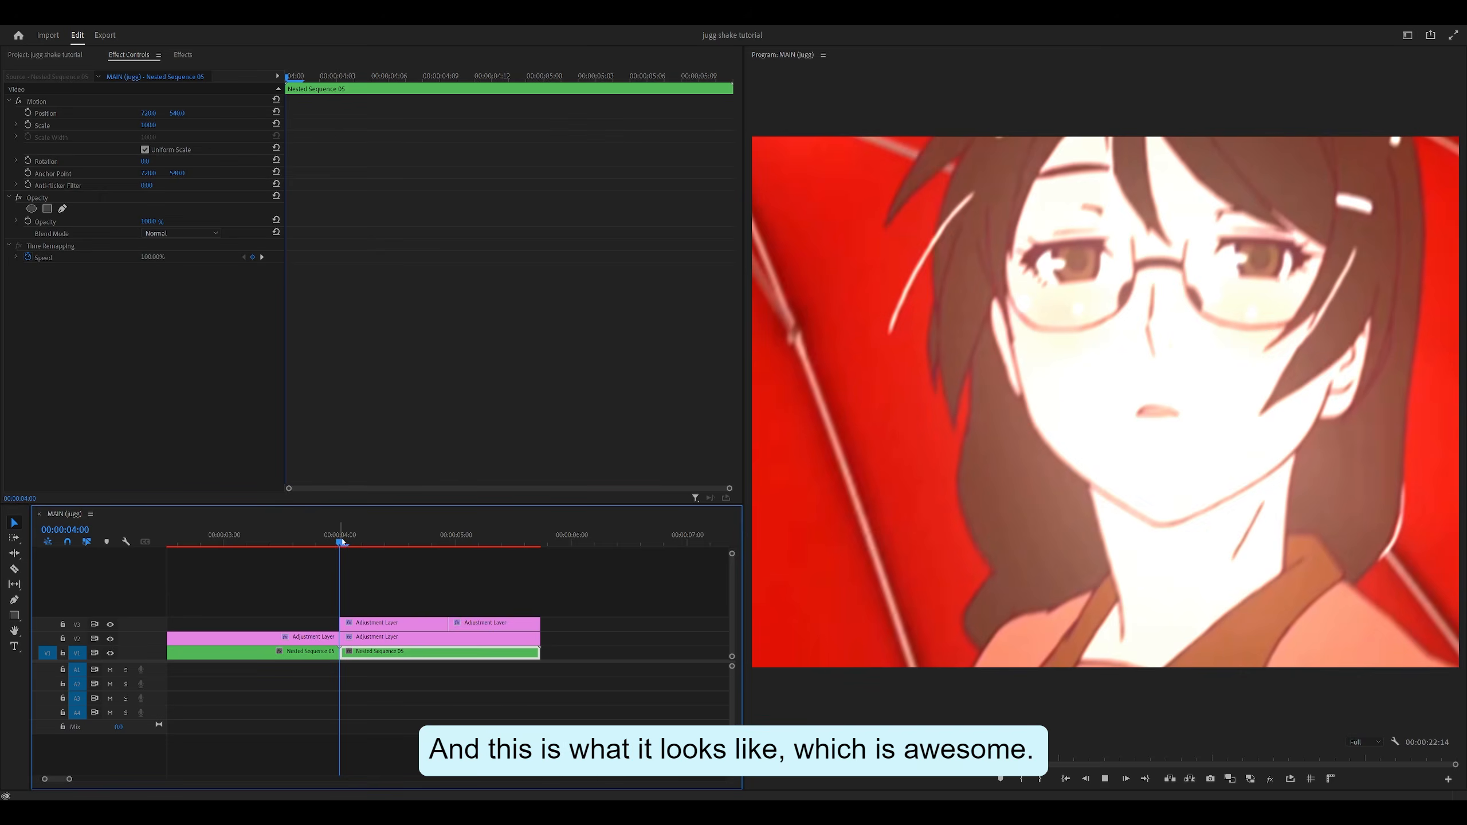
pyautogui.click(342, 542)
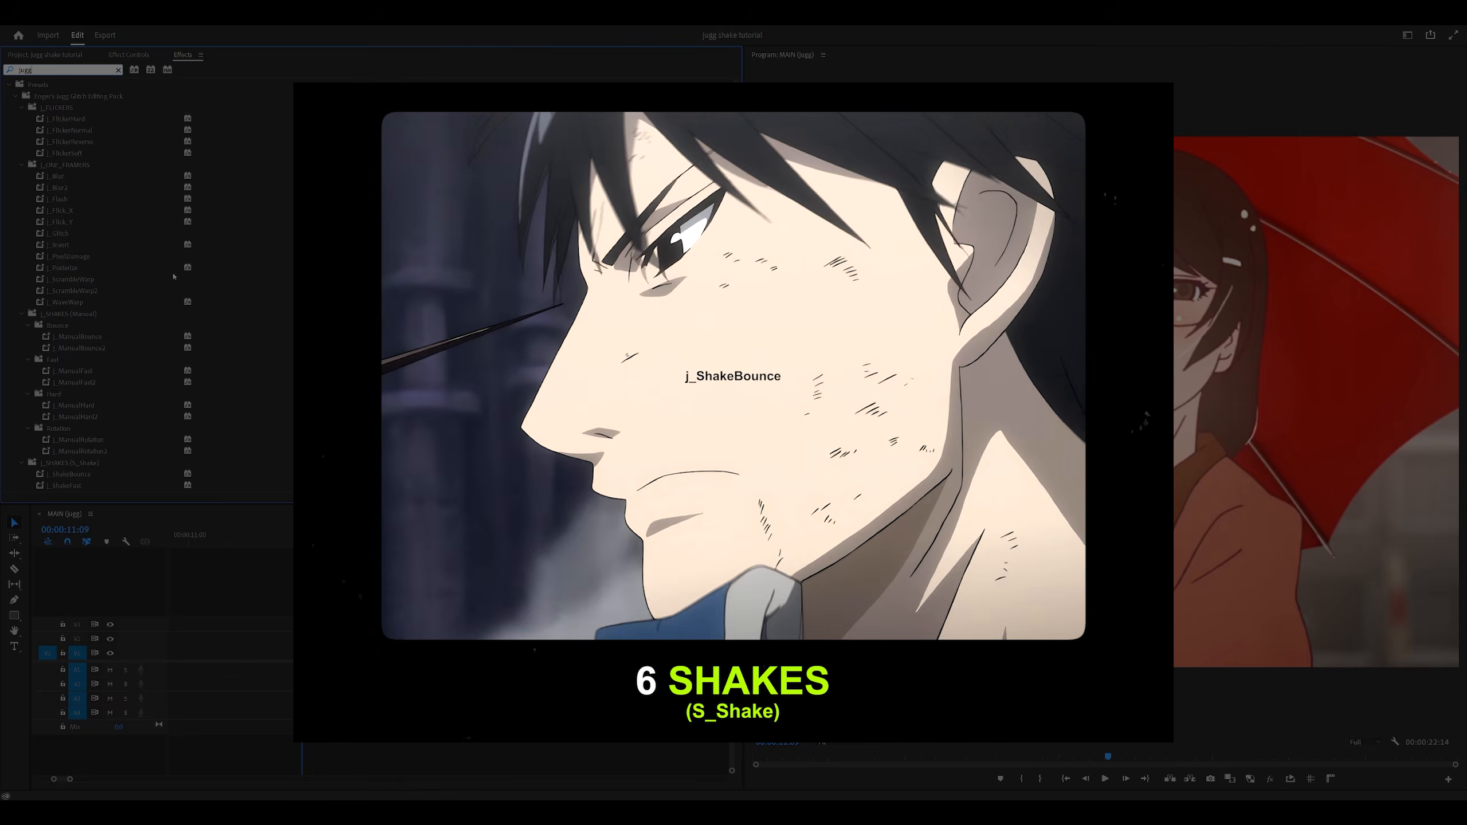
pyautogui.scroll(-8, 173, 276)
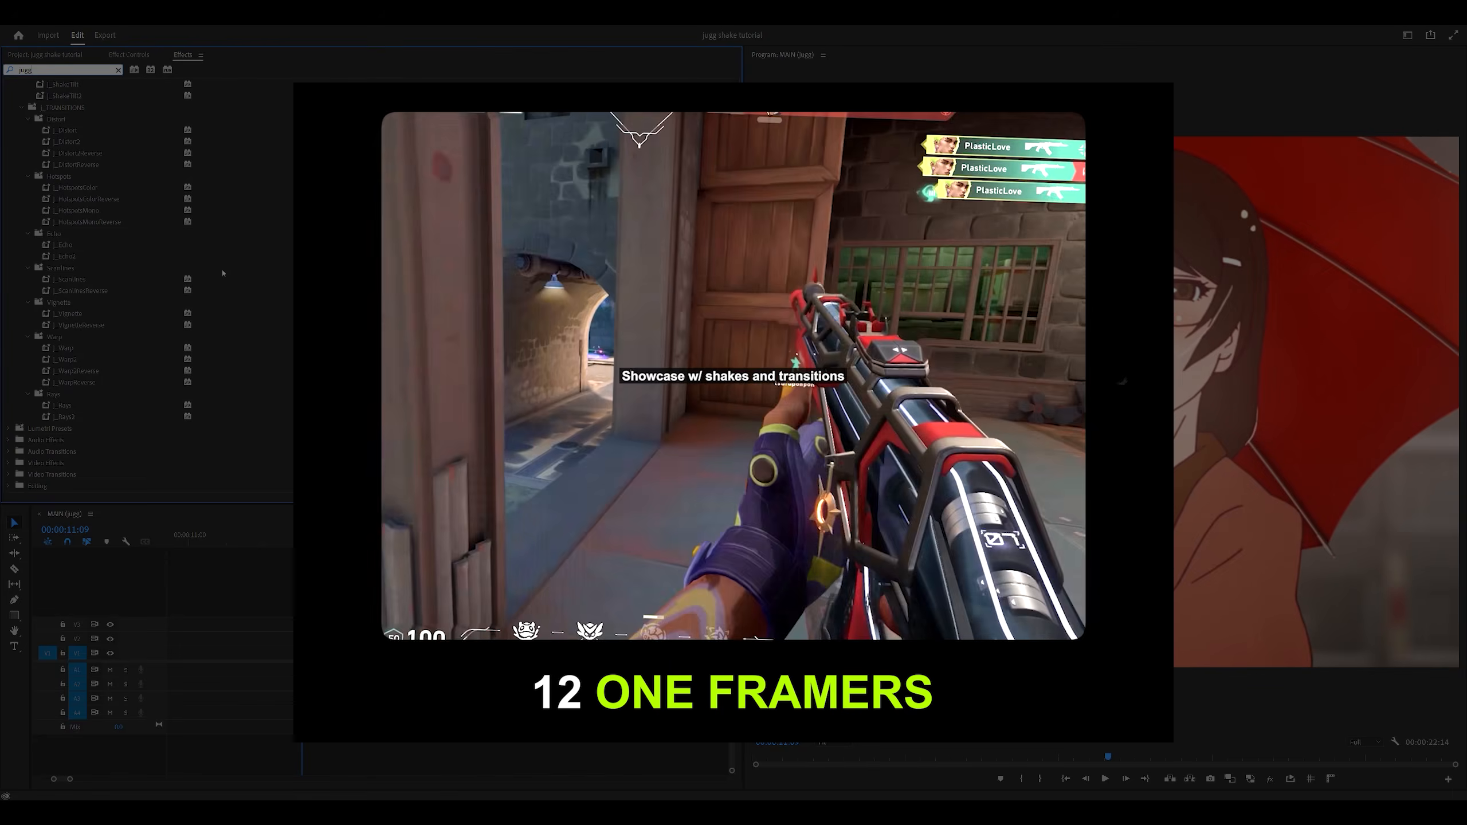